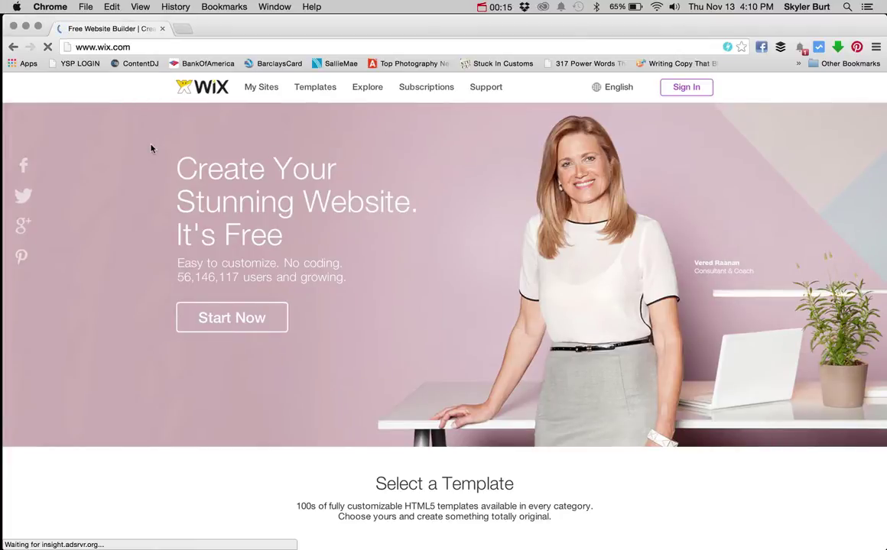
Sign in to Wix as an existing user with the Google account.
click(77, 48)
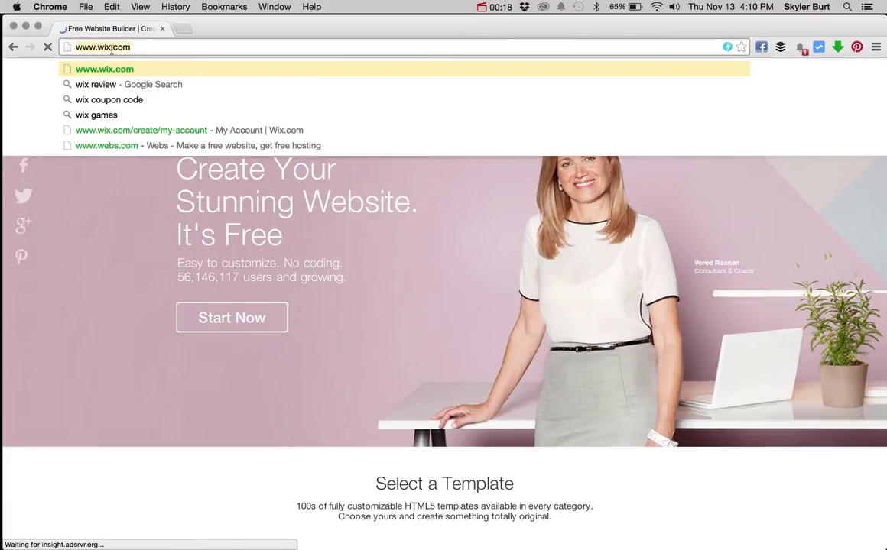
click(158, 242)
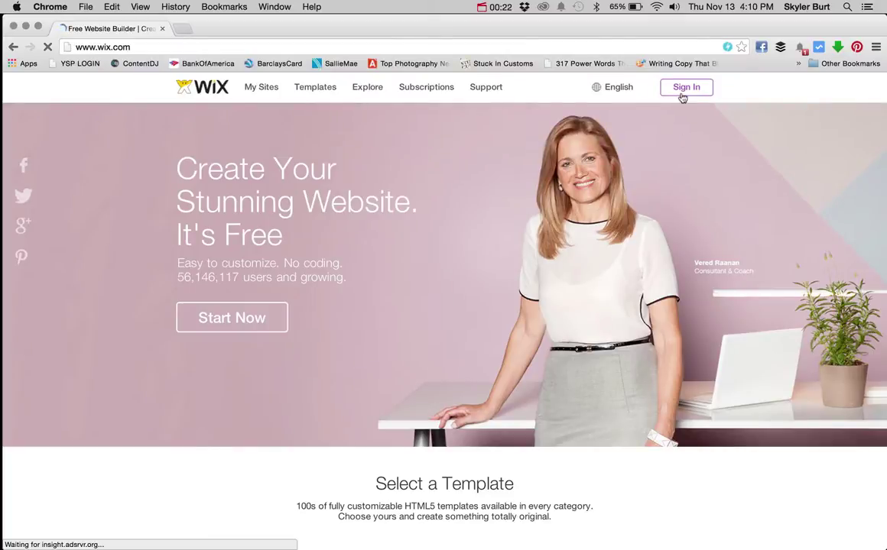
click(686, 87)
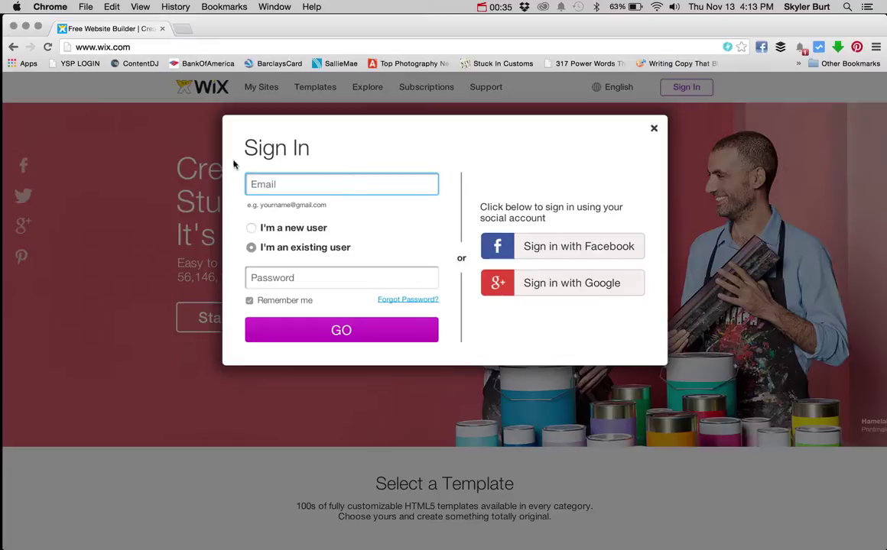
click(251, 228)
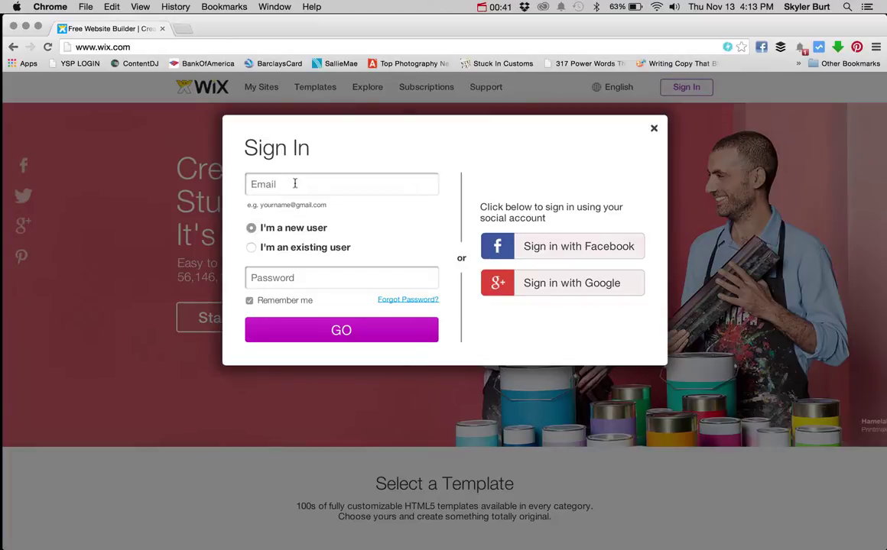
click(252, 247)
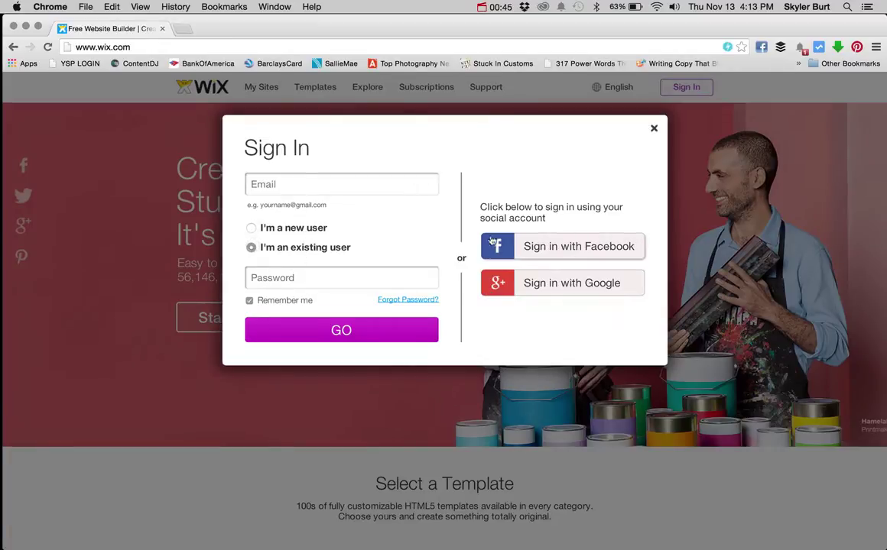
click(571, 286)
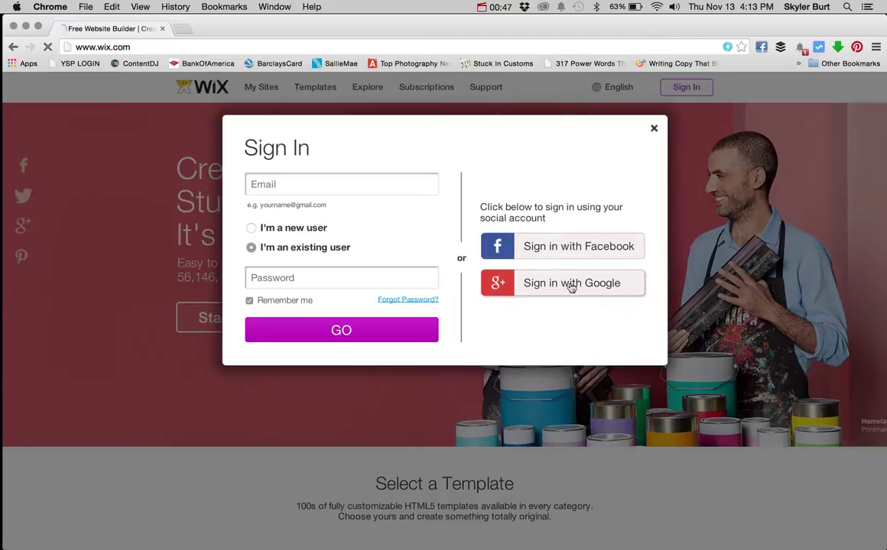
click(567, 252)
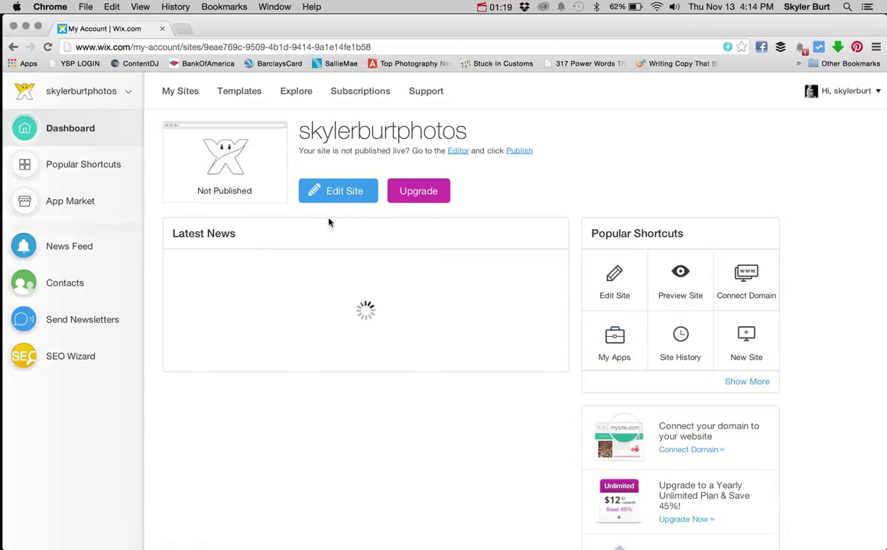
Open the website template gallery and narrow it to the Photography category.
click(243, 94)
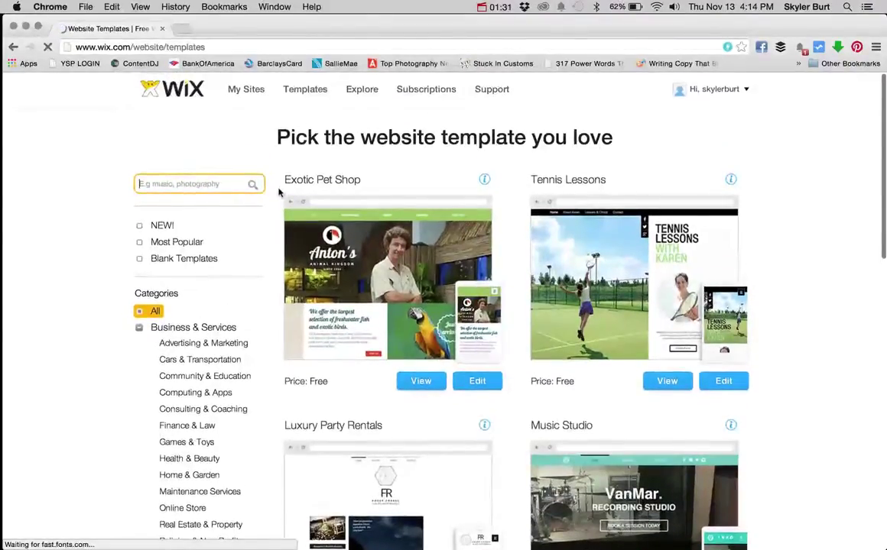
scroll(252, 214, down, 5)
scroll(206, 203, down, 3)
scroll(237, 247, down, 3)
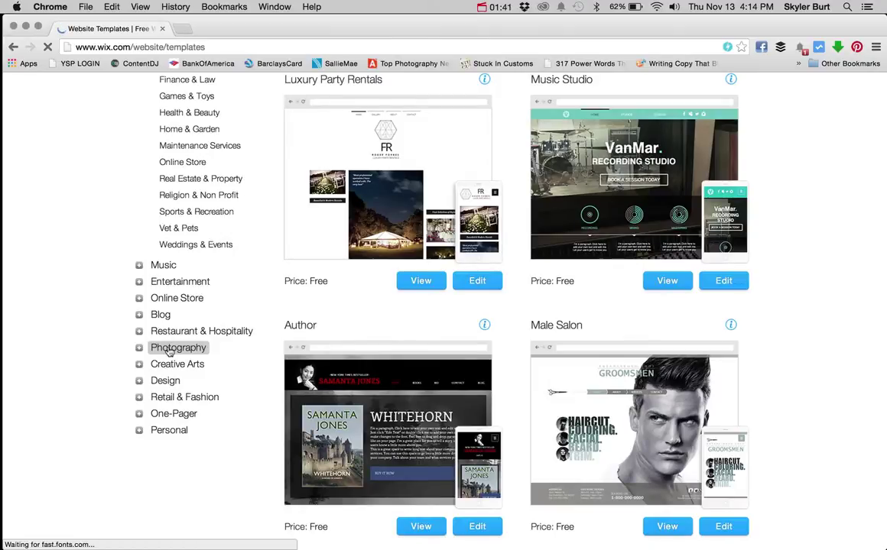
click(169, 350)
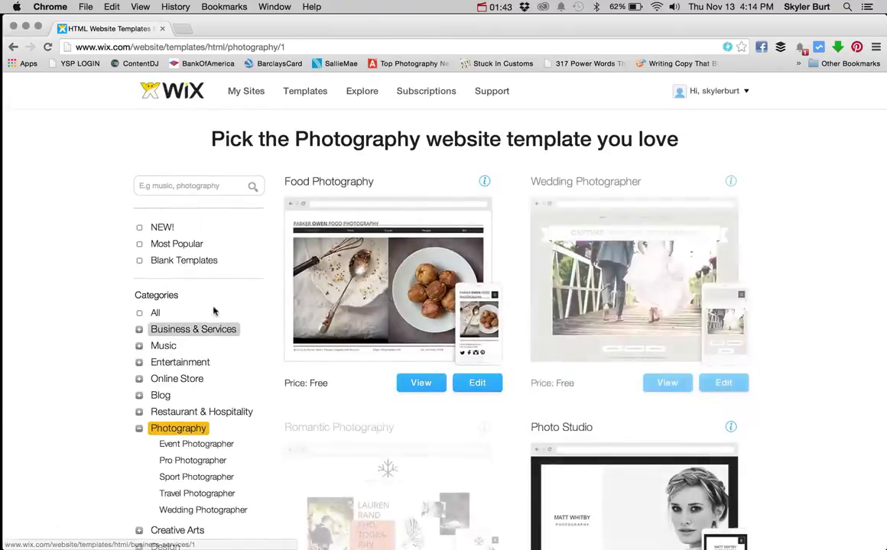
Go to page 3 of the photography templates and open the Online Photos template for editing.
scroll(276, 268, down, 5)
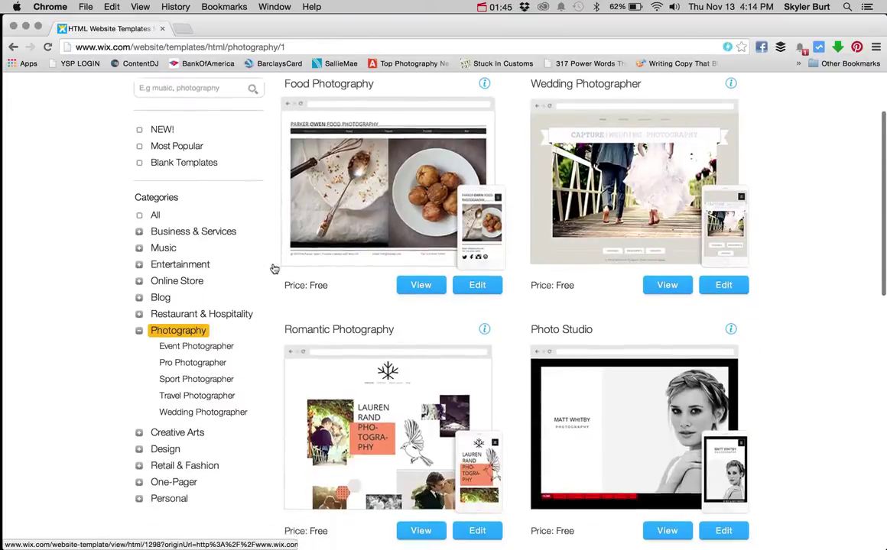
scroll(273, 269, down, 8)
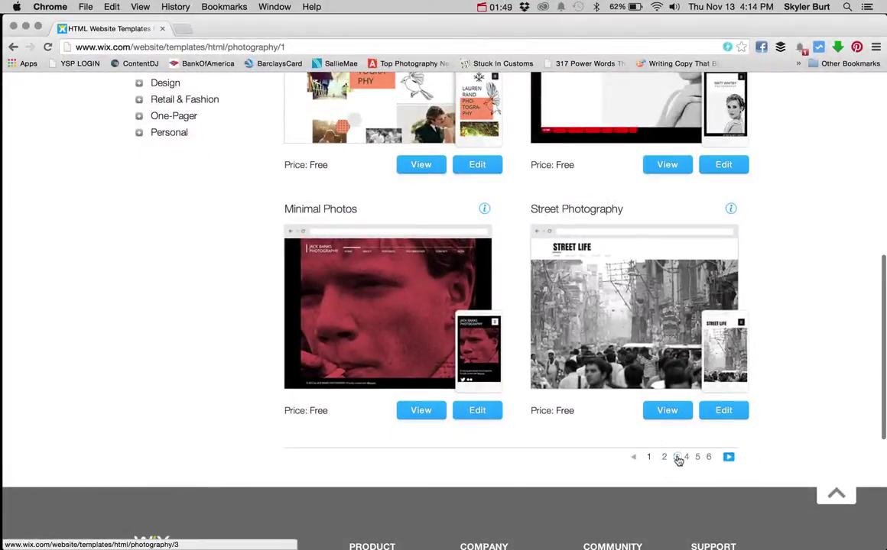
click(677, 458)
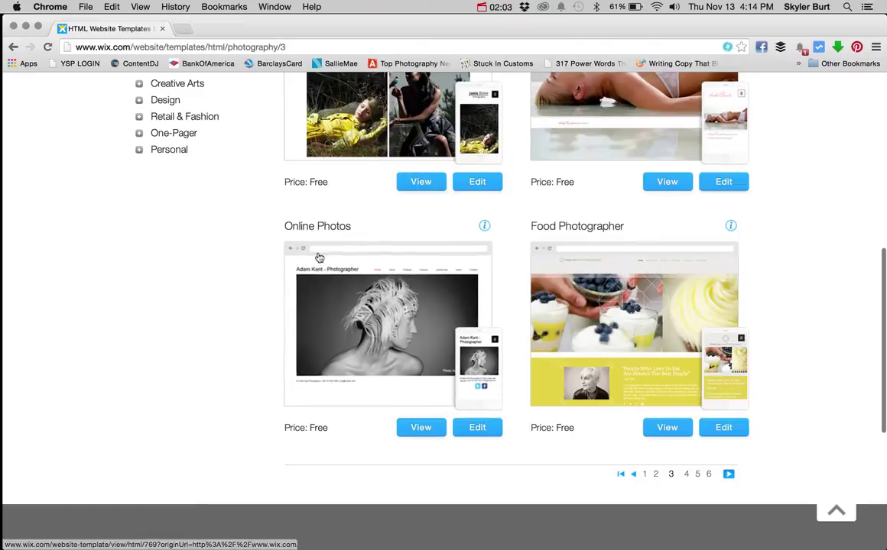
click(475, 430)
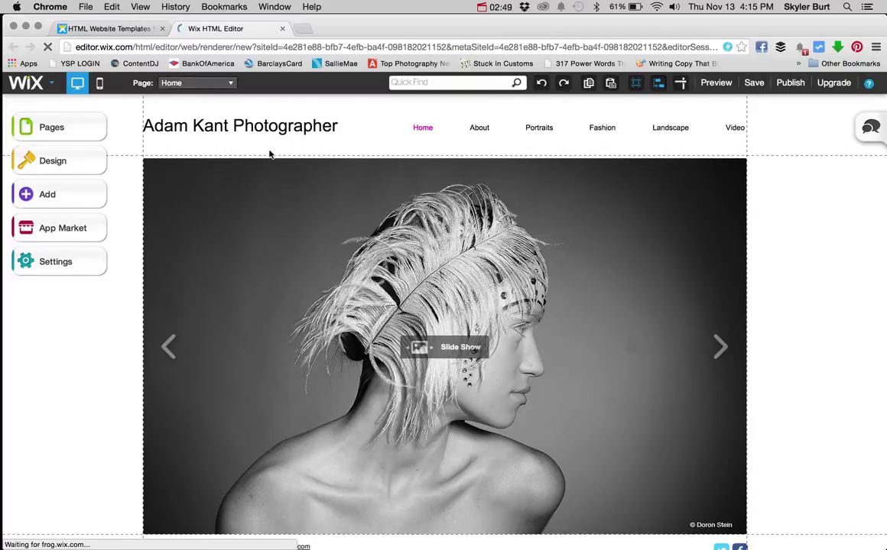
Look over the home page, preview the site, flip through the slideshow images in both directions, and return to the editor.
scroll(252, 141, down, 3)
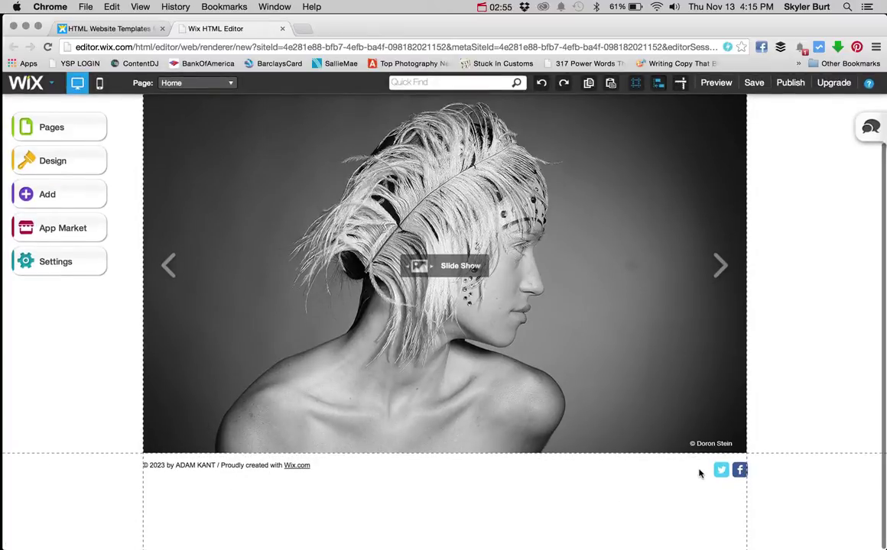
scroll(531, 352, up, 3)
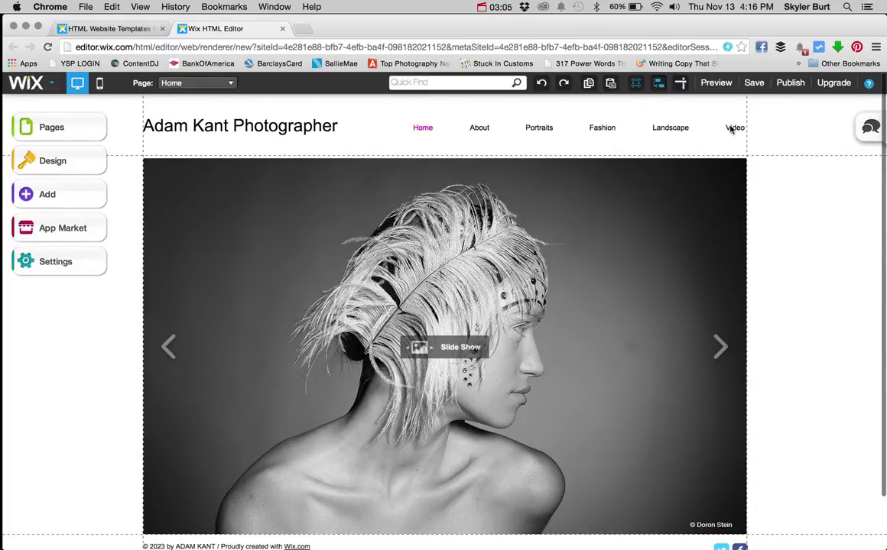
click(717, 84)
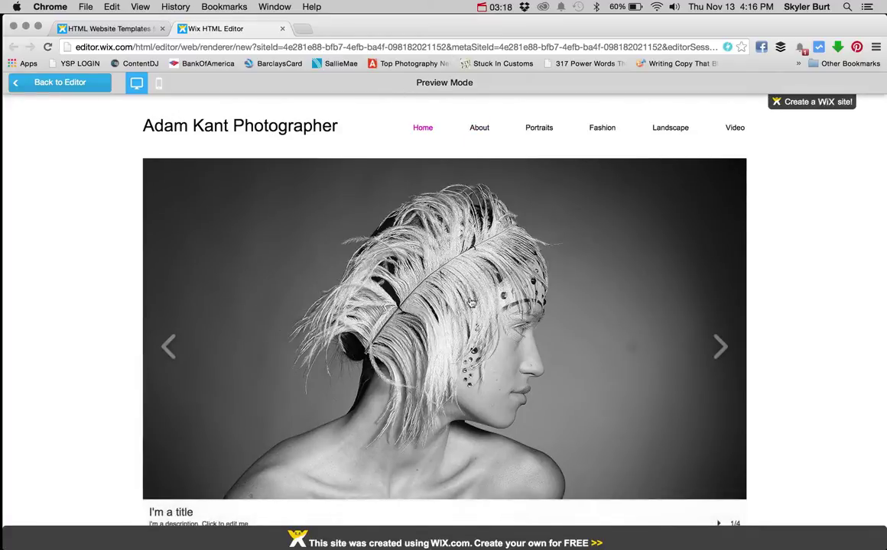
scroll(472, 303, down, 1)
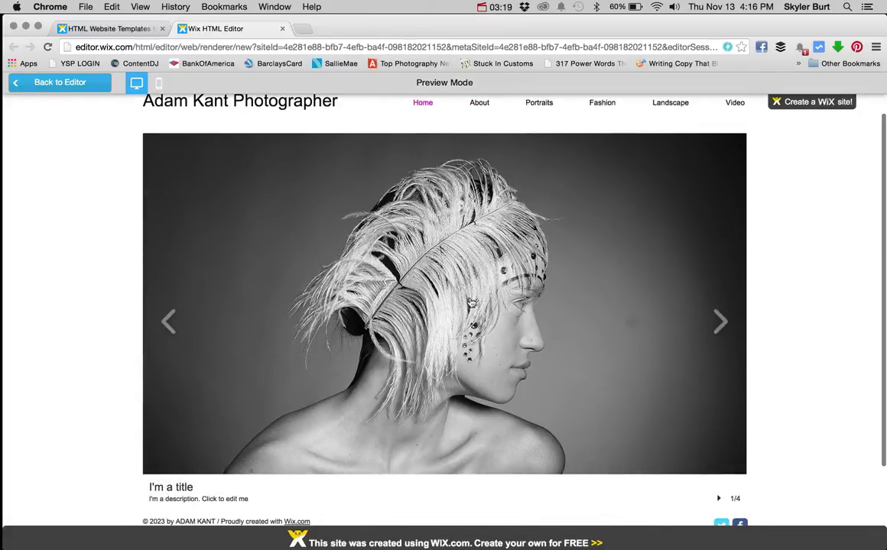
double_click(719, 325)
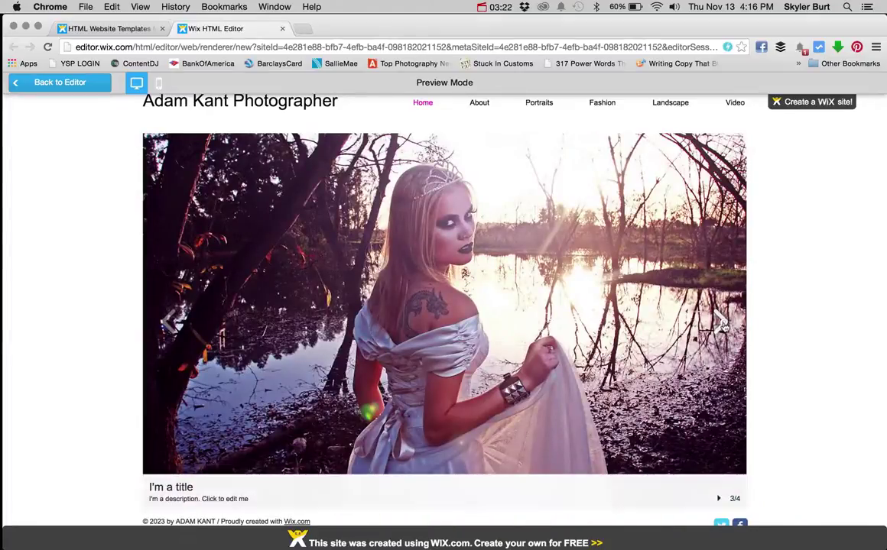
click(722, 325)
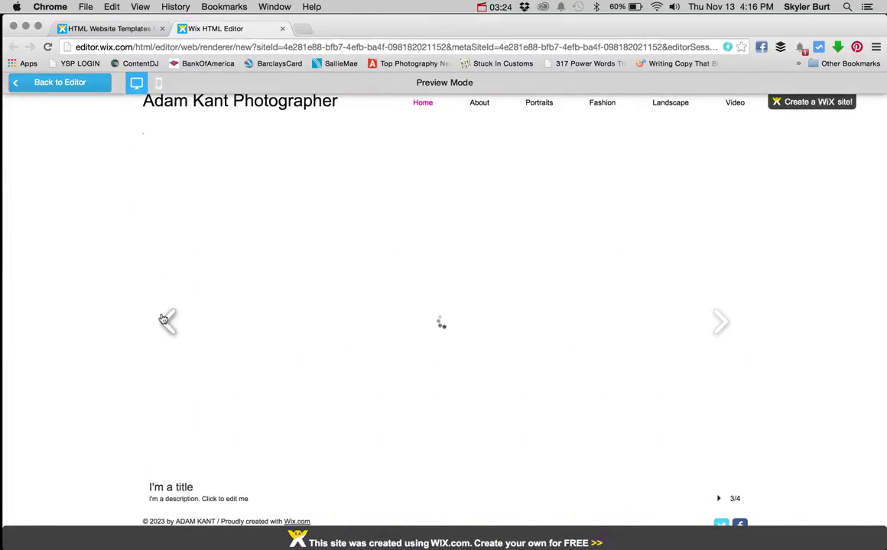
click(166, 319)
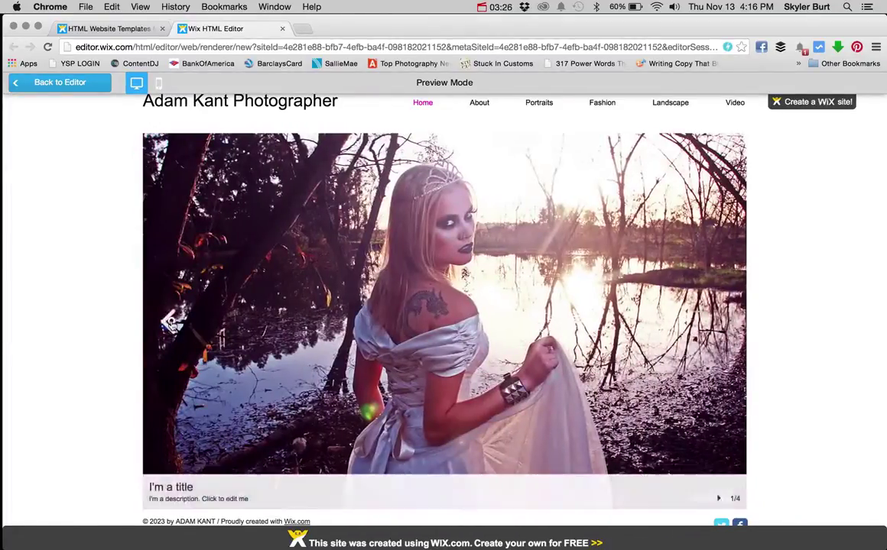
click(170, 322)
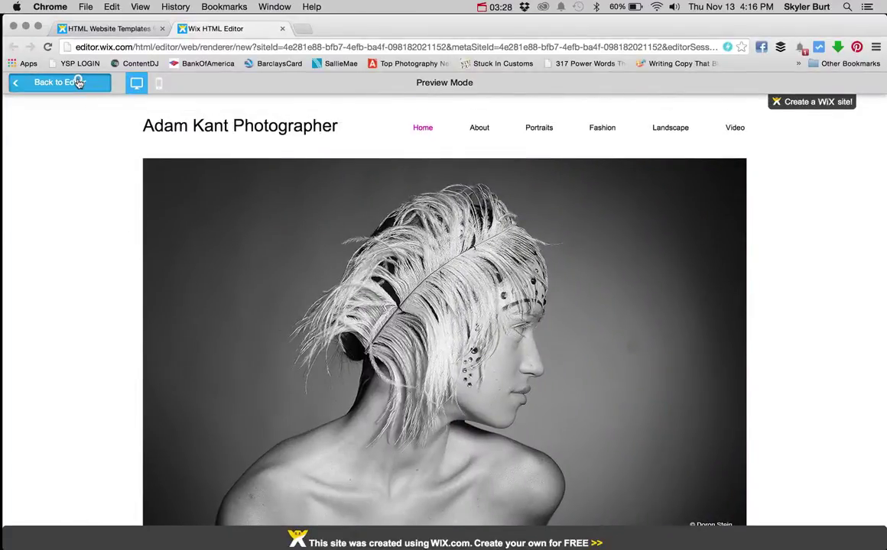
click(61, 82)
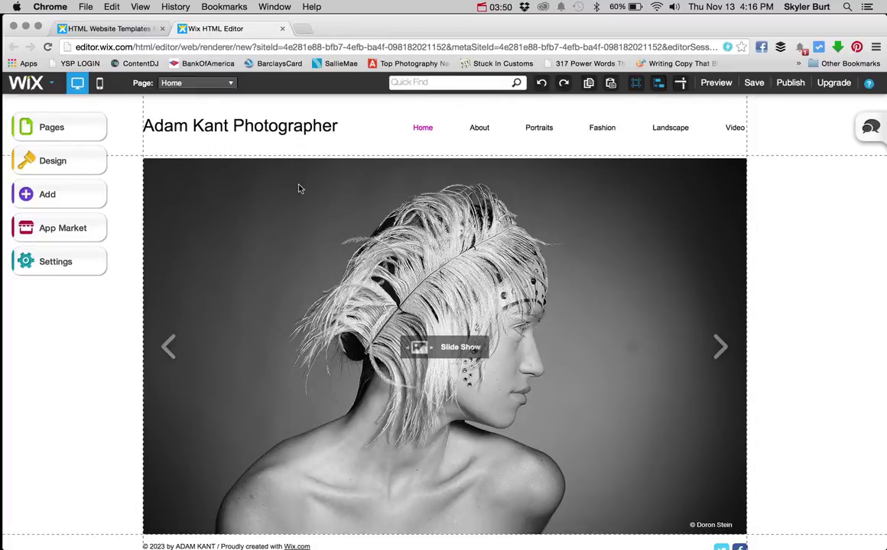
Replace the placeholder name before "Photographer" in the header title with the site owner's full name.
scroll(321, 306, down, 3)
scroll(356, 346, up, 2)
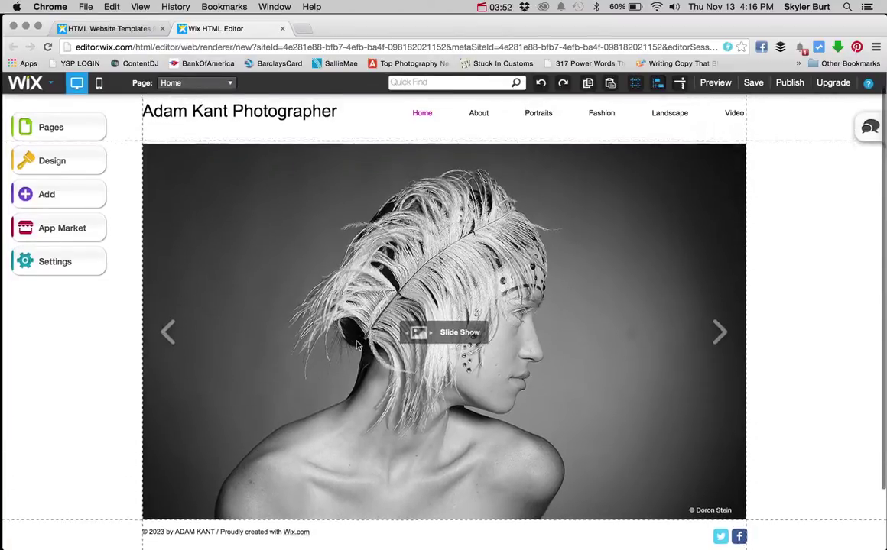
scroll(356, 346, up, 2)
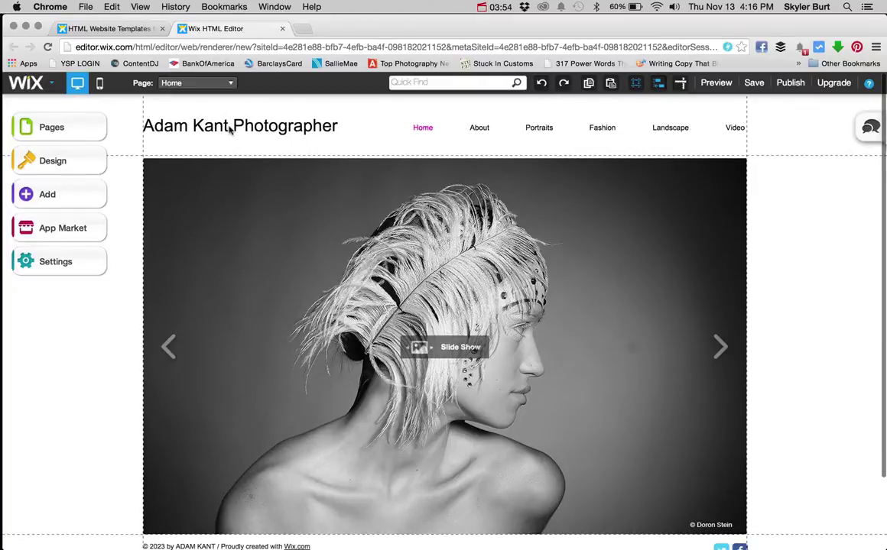
click(221, 126)
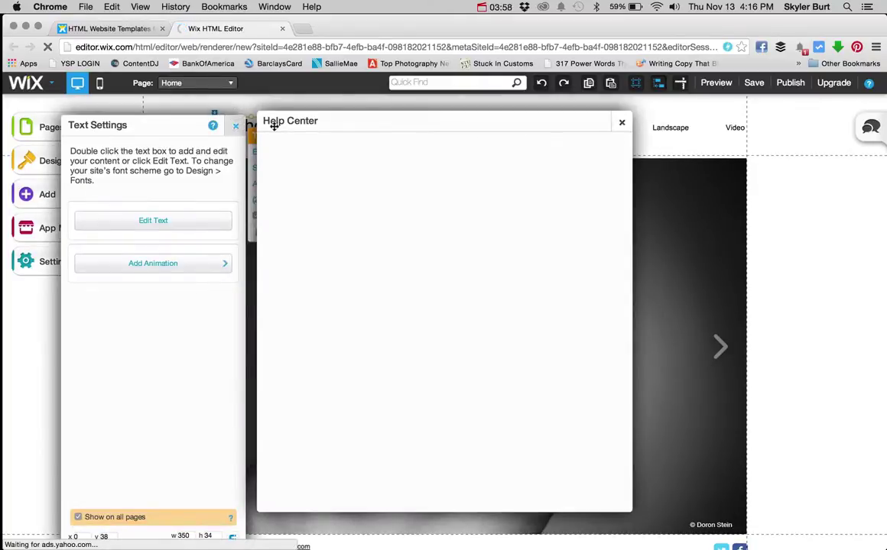
click(622, 123)
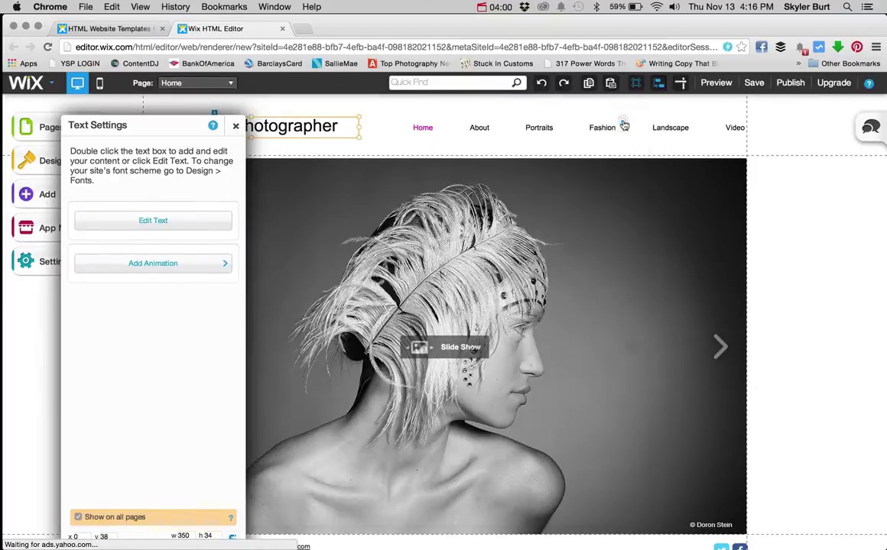
drag(176, 122, 562, 104)
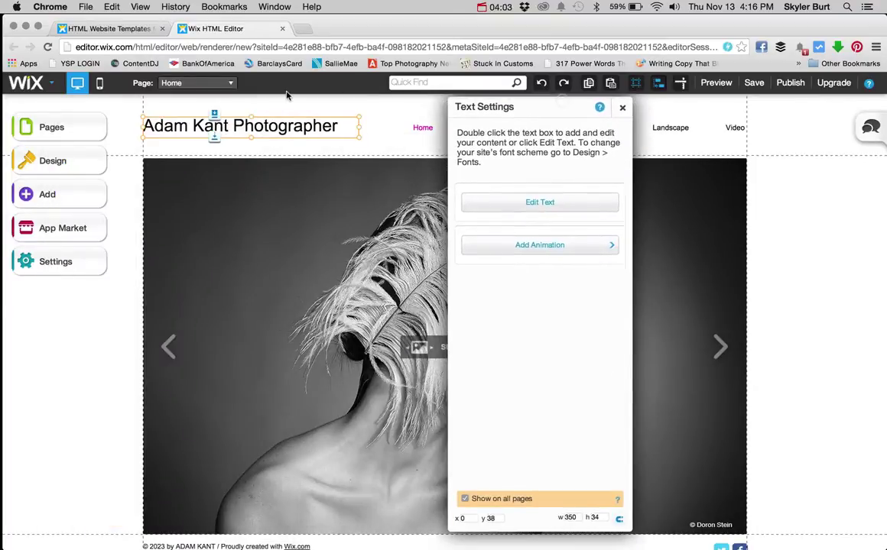
click(541, 203)
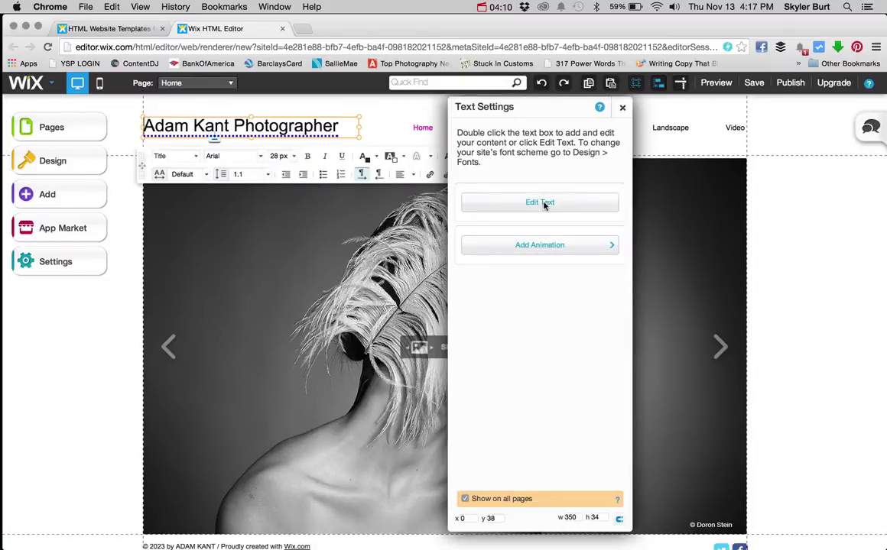
drag(531, 107, 683, 122)
right_click(226, 126)
double_click(226, 129)
drag(231, 126, 145, 125)
text(Skyler Burt)
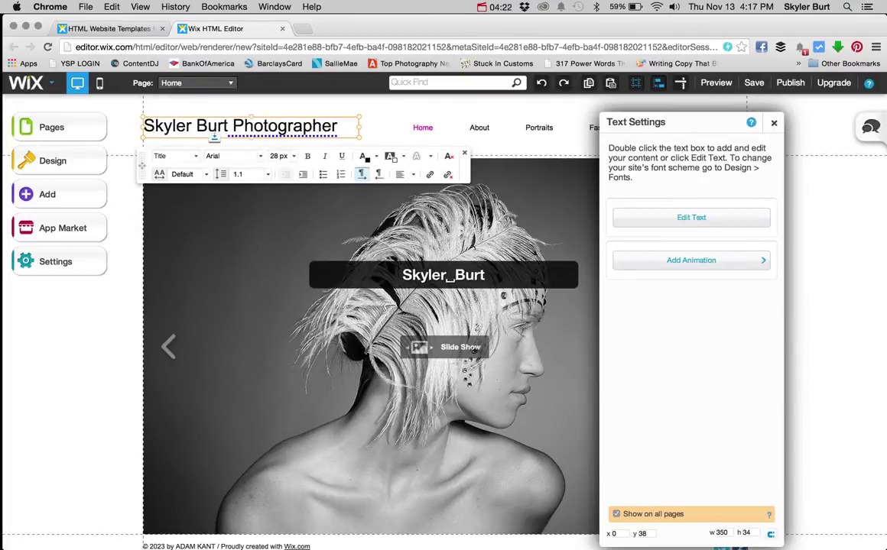
Set the font of the entire header title to Fredericka the Great.
triple_click(305, 128)
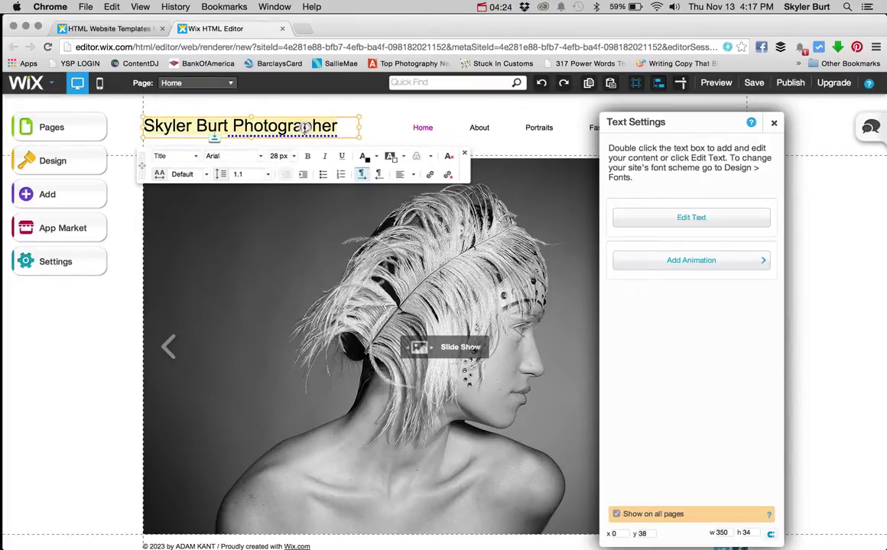
click(237, 156)
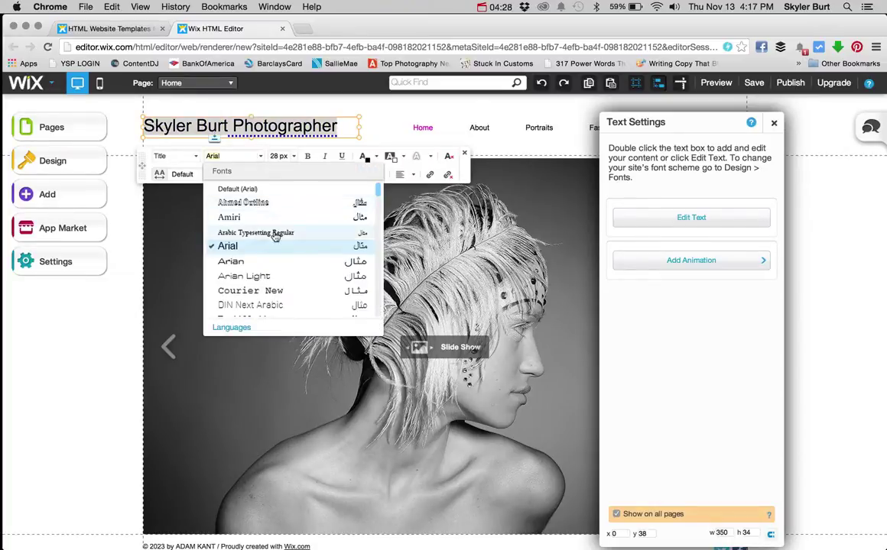
scroll(275, 237, down, 6)
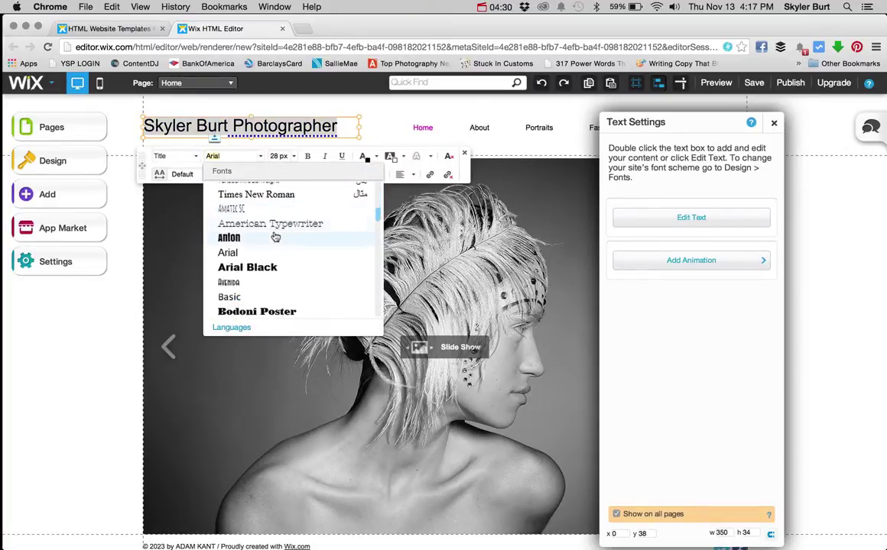
scroll(275, 237, down, 5)
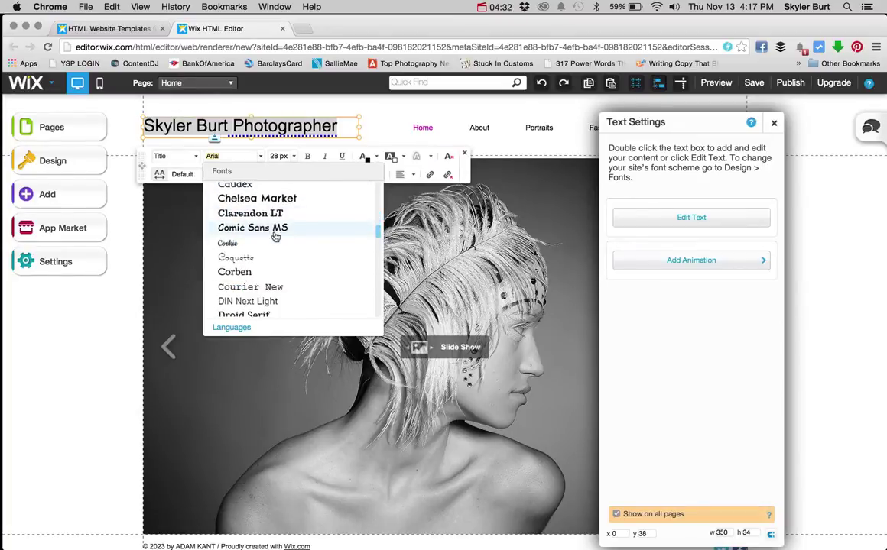
scroll(275, 237, down, 1)
scroll(275, 237, down, 4)
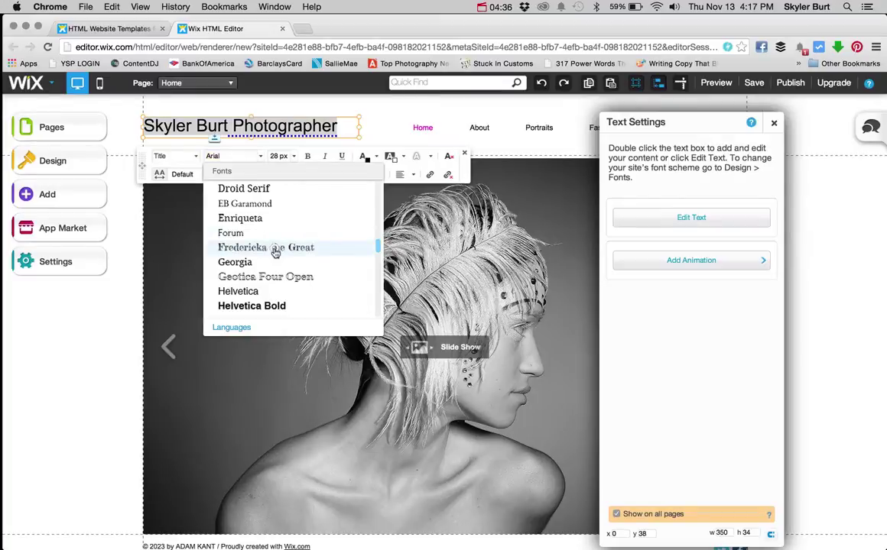
click(275, 249)
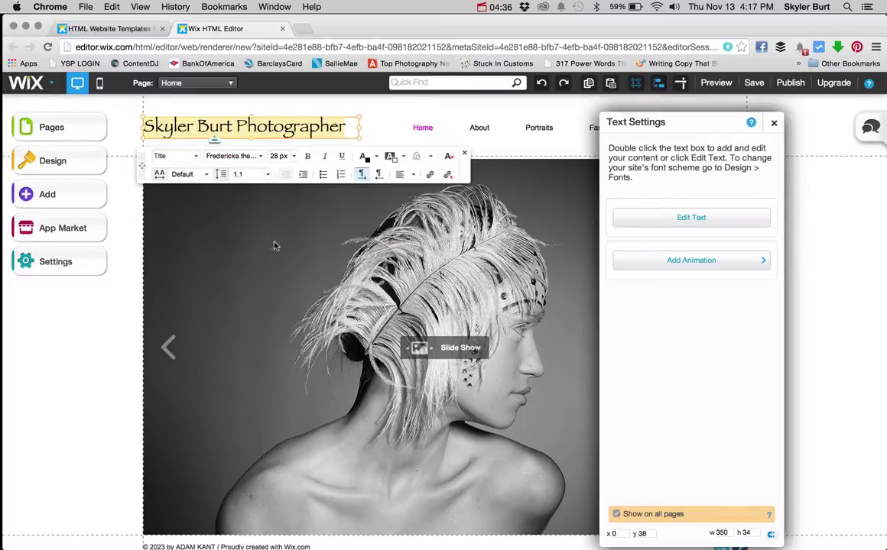
Change the header title's font to Marzo.
click(259, 156)
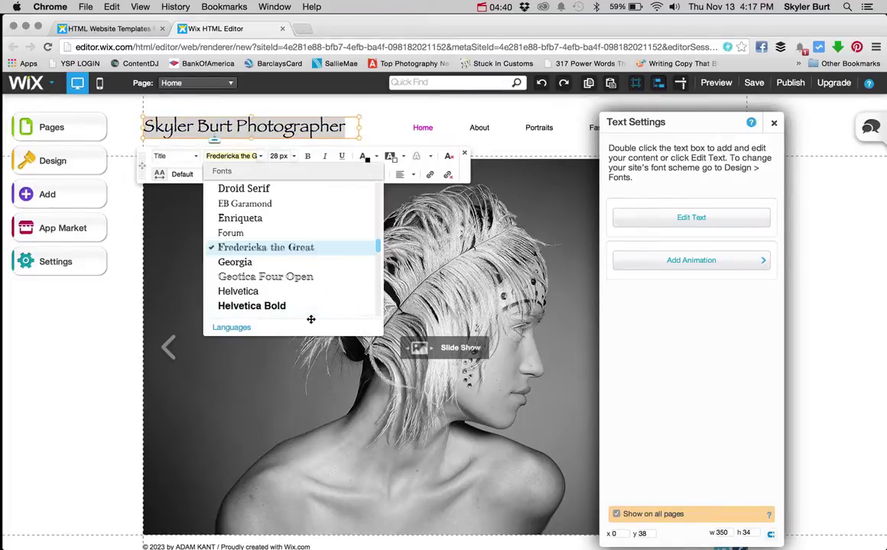
scroll(305, 255, down, 4)
scroll(304, 254, down, 4)
scroll(305, 255, down, 4)
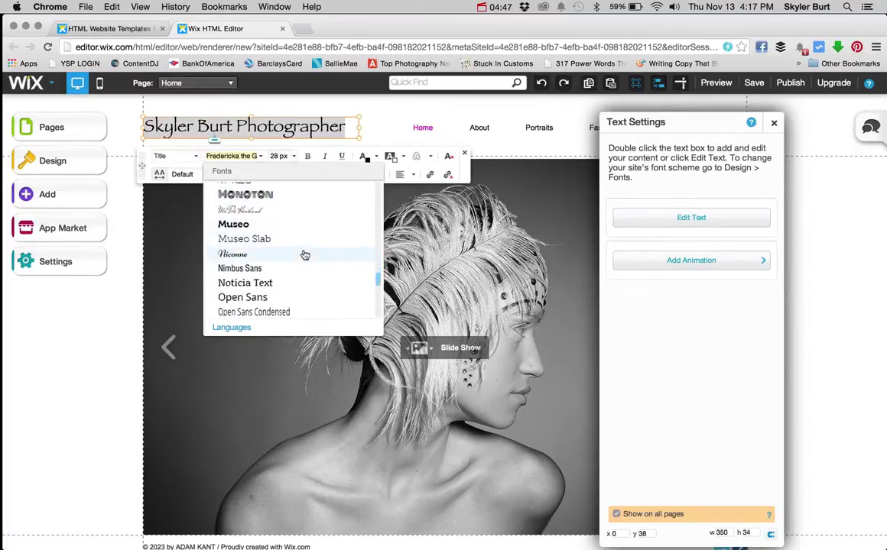
scroll(304, 254, down, 3)
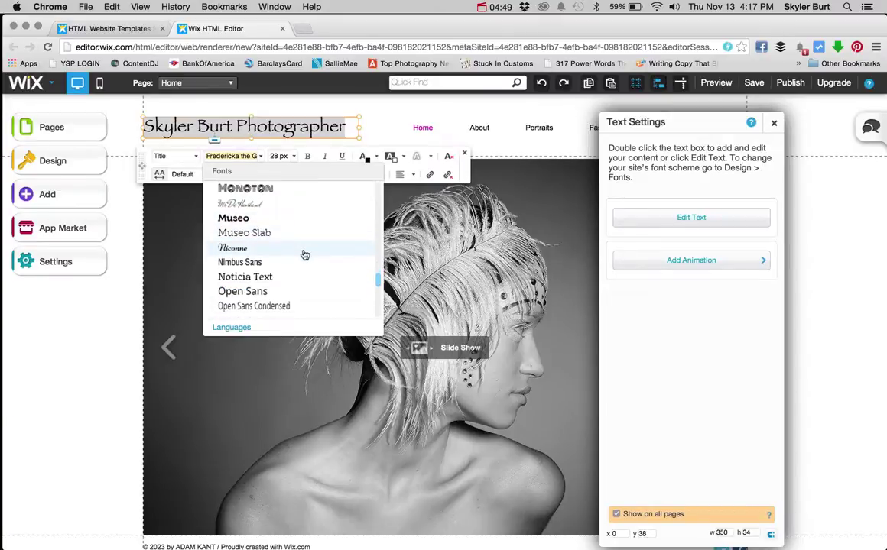
scroll(304, 255, down, 4)
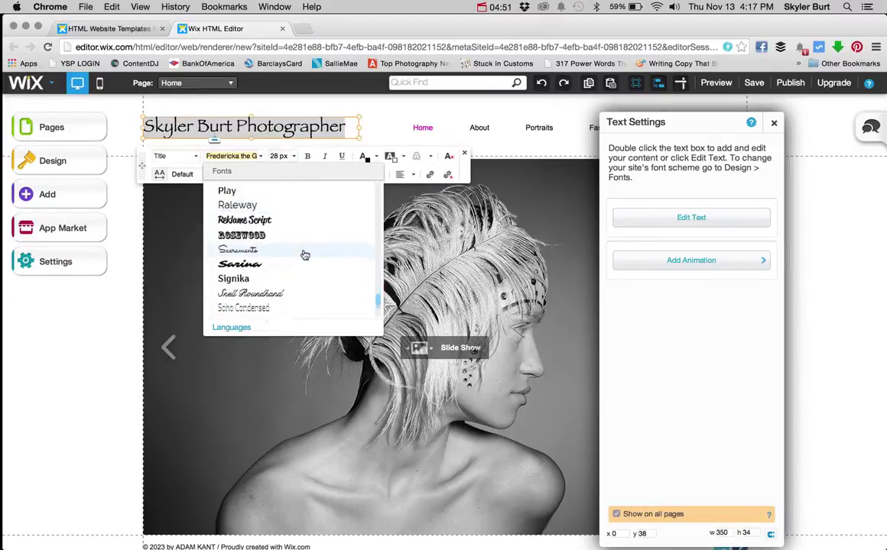
scroll(305, 258, down, 4)
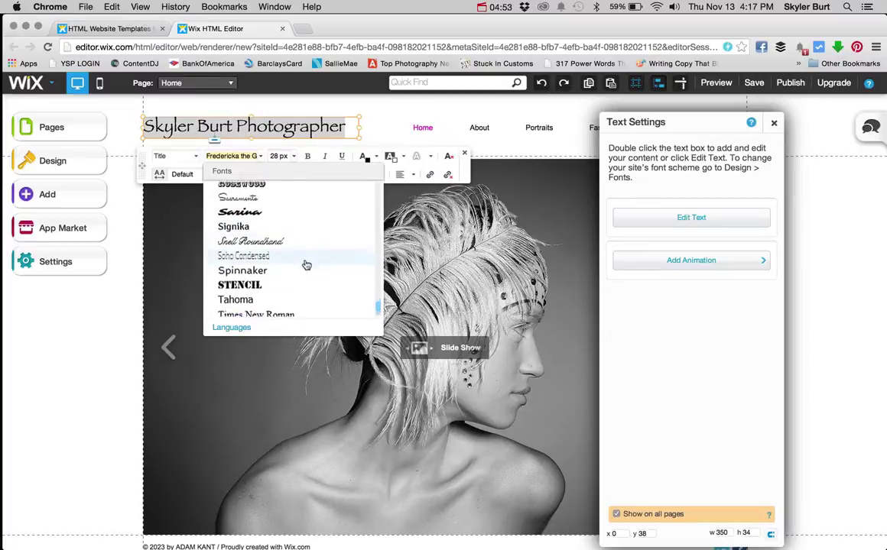
scroll(306, 264, up, 10)
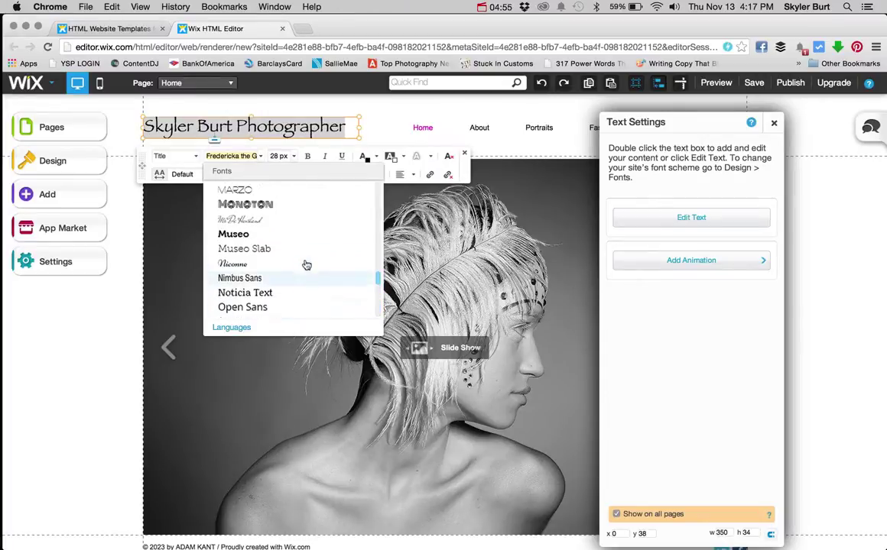
scroll(306, 265, up, 2)
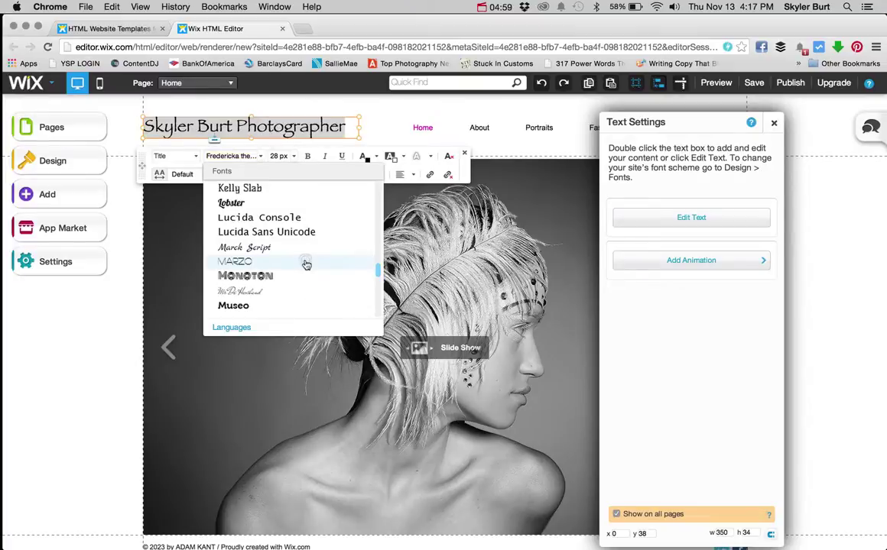
click(306, 262)
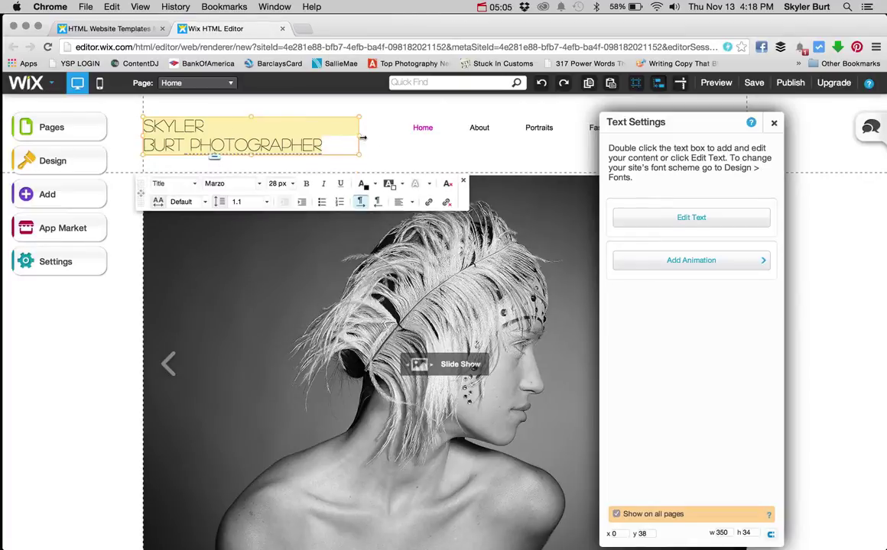
Widen the header title's text box to about 412 px so the title fits on one line, and dismiss the settings.
drag(360, 138, 396, 128)
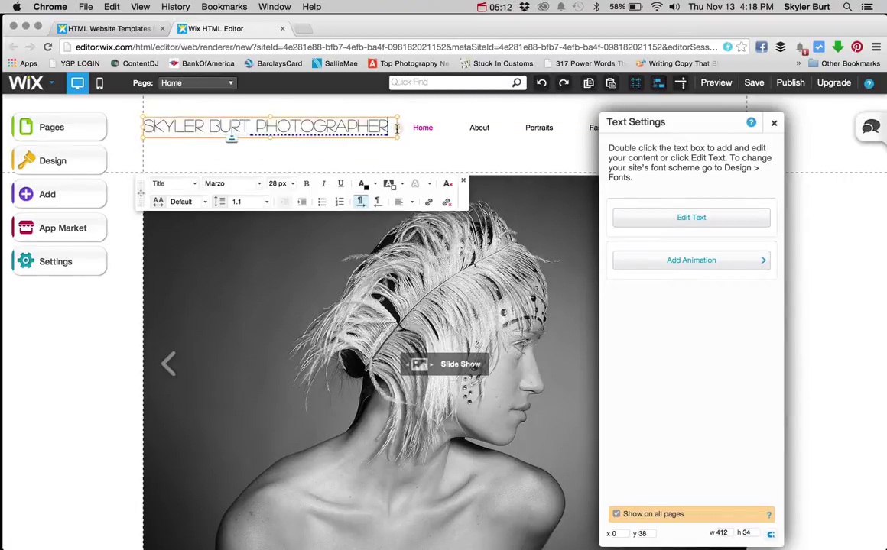
click(389, 169)
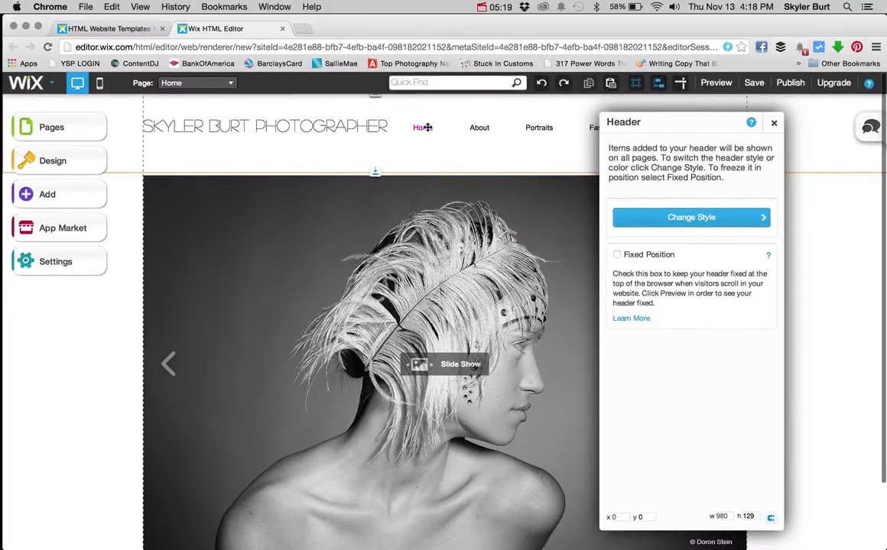
click(774, 123)
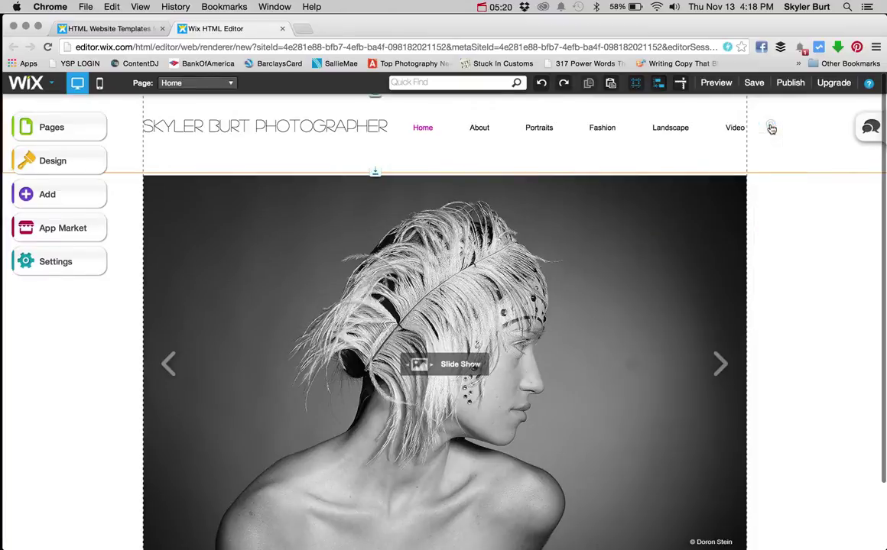
Replace the footer copyright line's year with 2014 and the rest with the site owner's full name followed by "Photography".
scroll(770, 127, down, 2)
scroll(443, 306, down, 1)
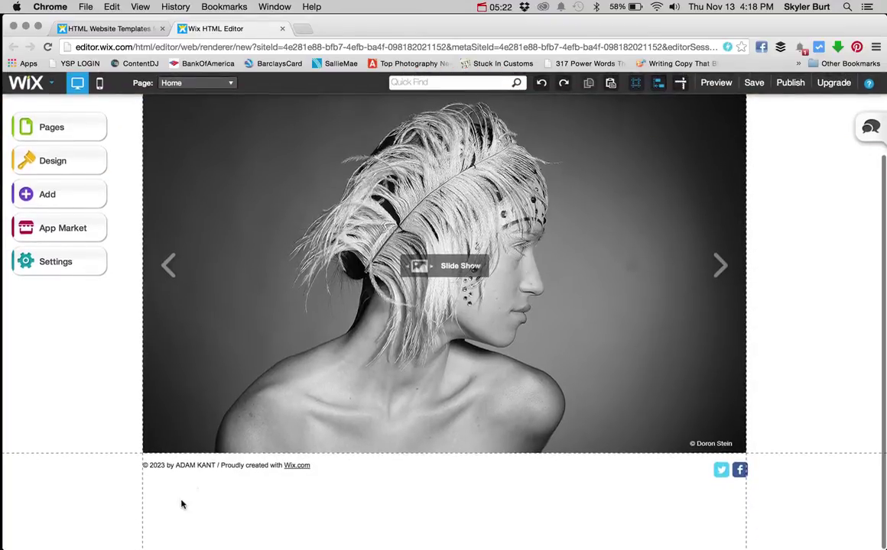
click(183, 470)
click(170, 466)
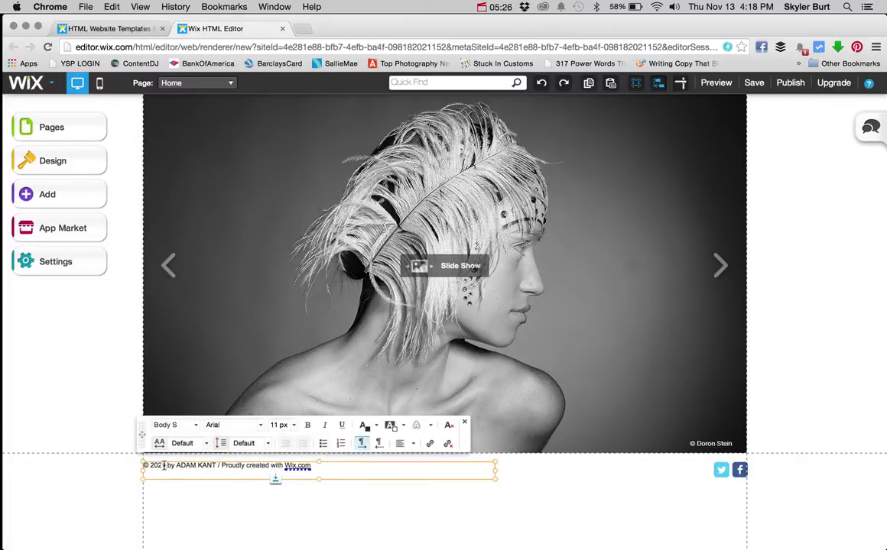
text(2014)
shift+click(312, 468)
key(BackSpace)
text(Skyler Burt Photography)
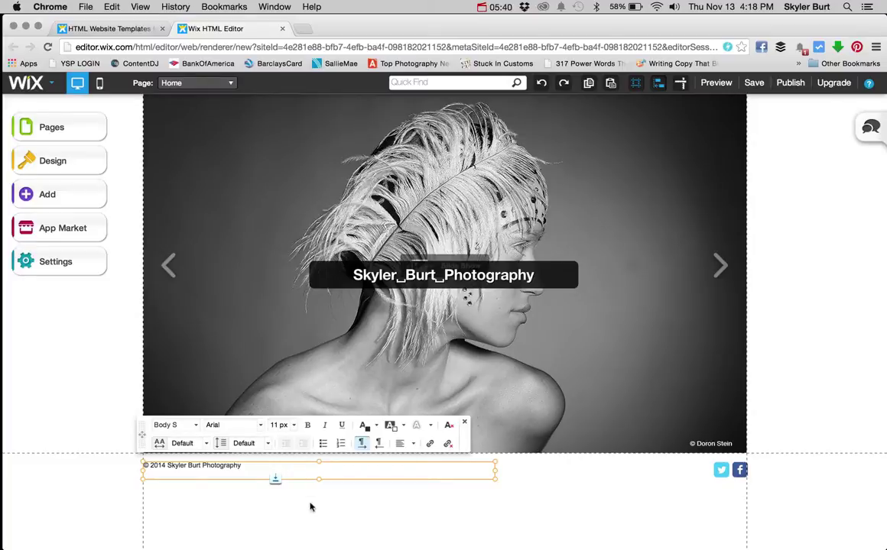
click(199, 498)
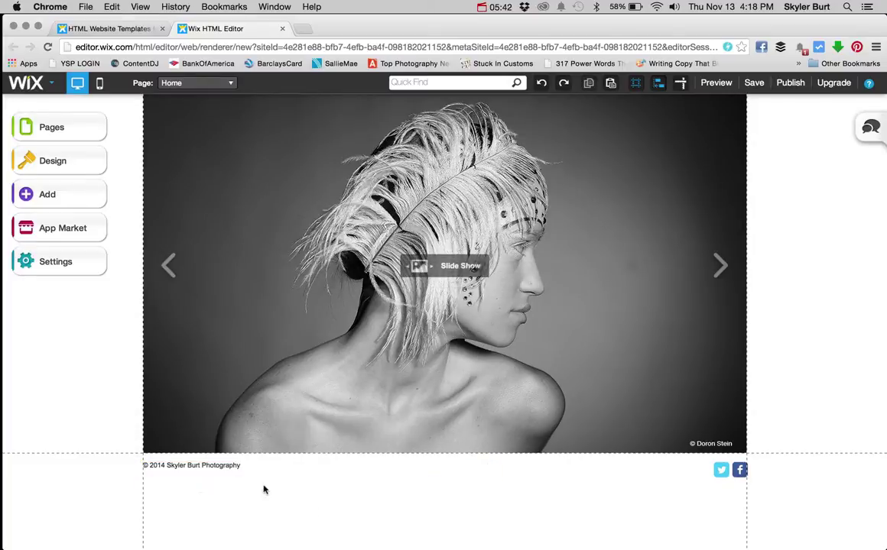
Add the free Facebook B&W icon to the footer's social links and delete the original Twitter and Facebook icons.
click(740, 473)
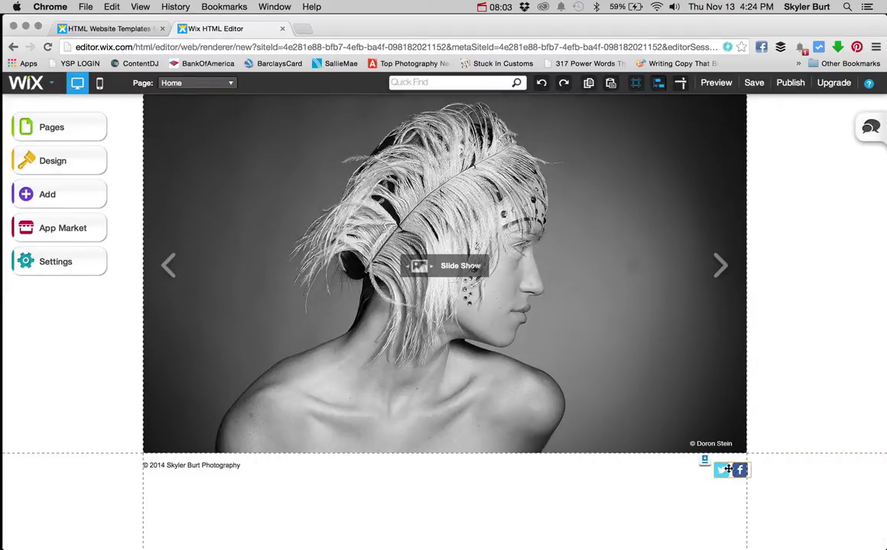
double_click(729, 469)
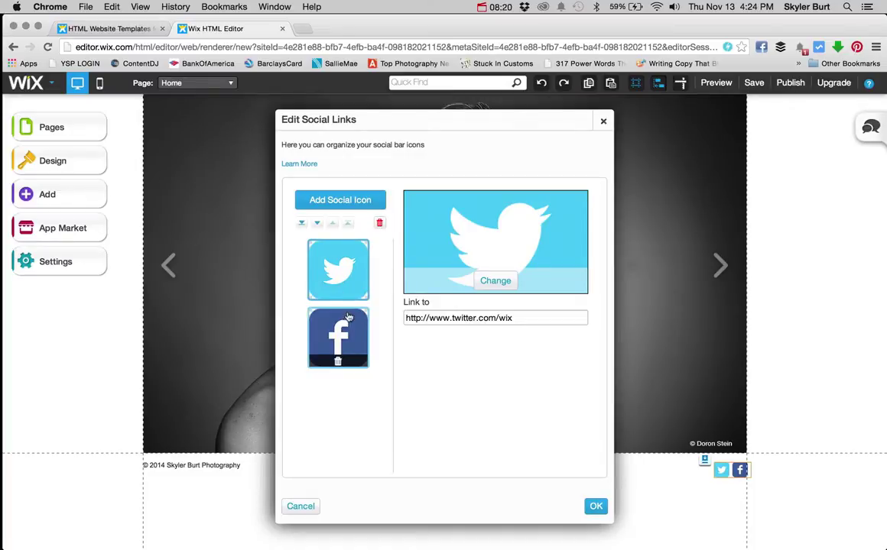
click(348, 202)
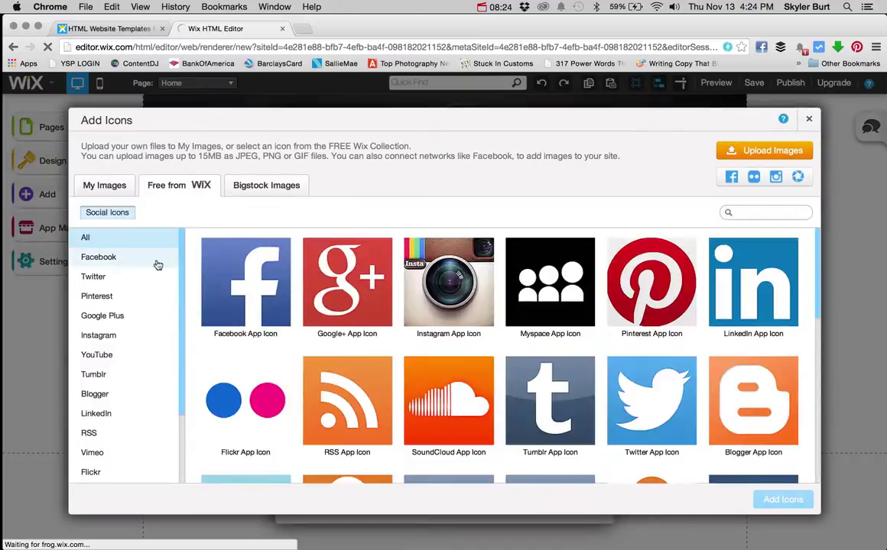
click(145, 260)
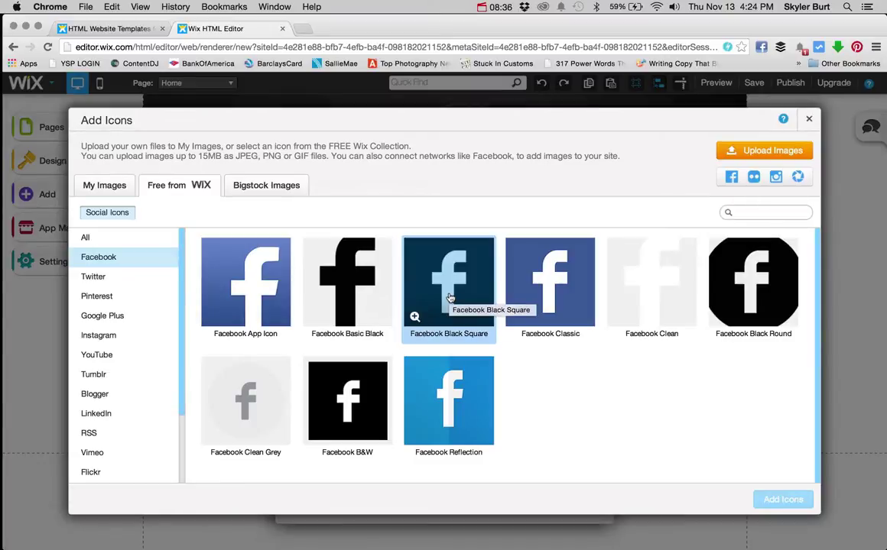
click(346, 409)
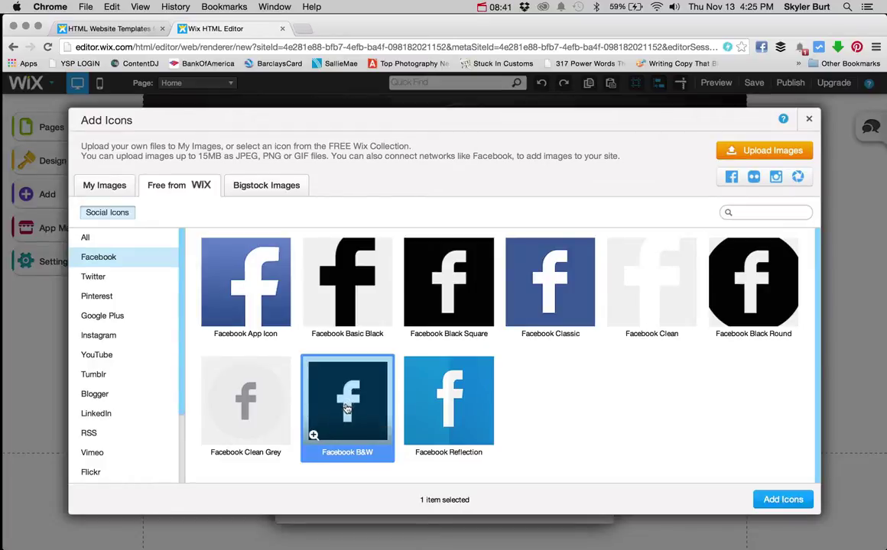
click(782, 500)
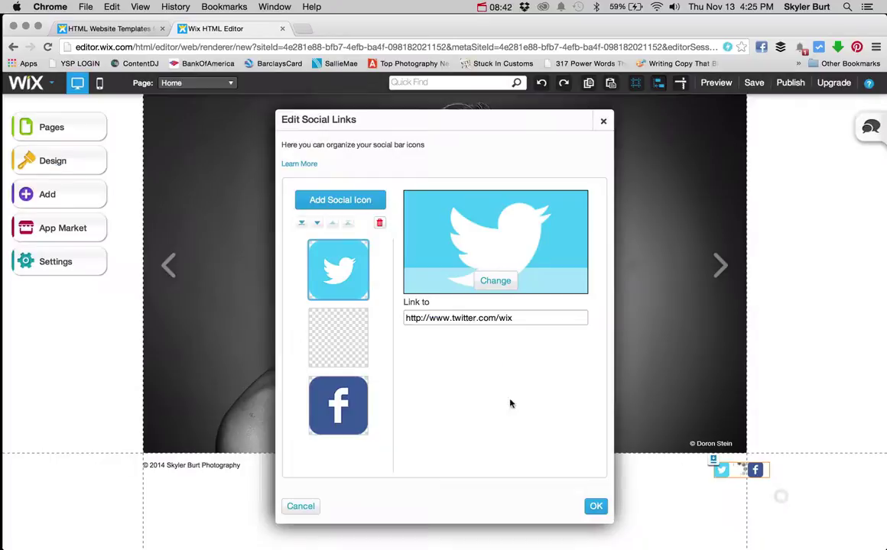
click(339, 431)
click(339, 294)
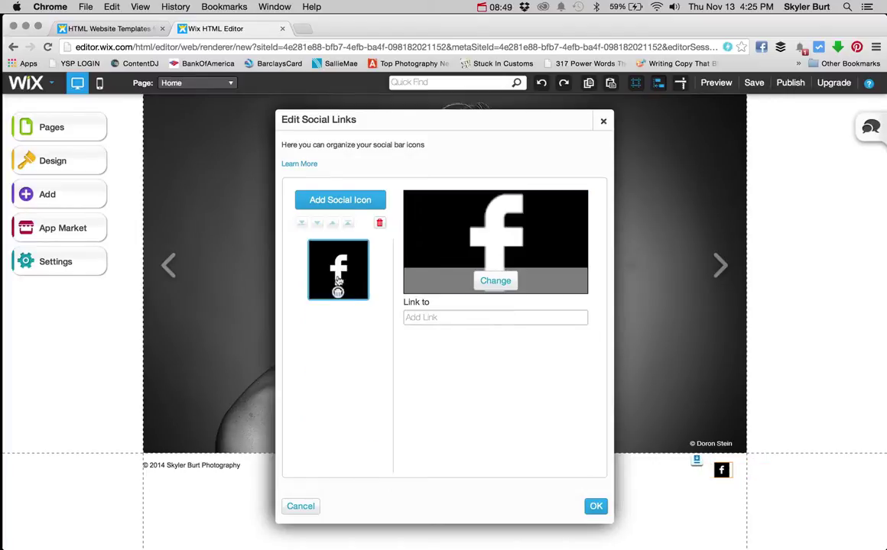
Add the free Twitter B&W icon to the footer's social links.
click(354, 203)
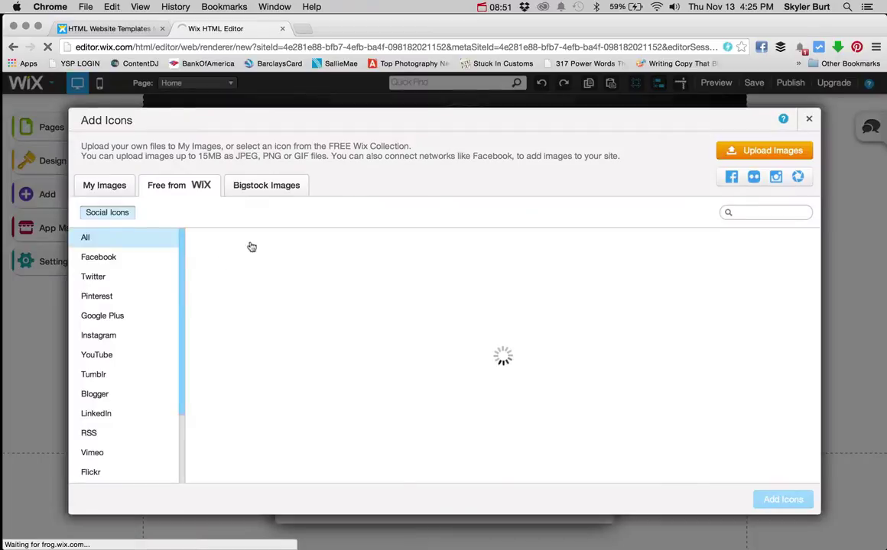
click(139, 276)
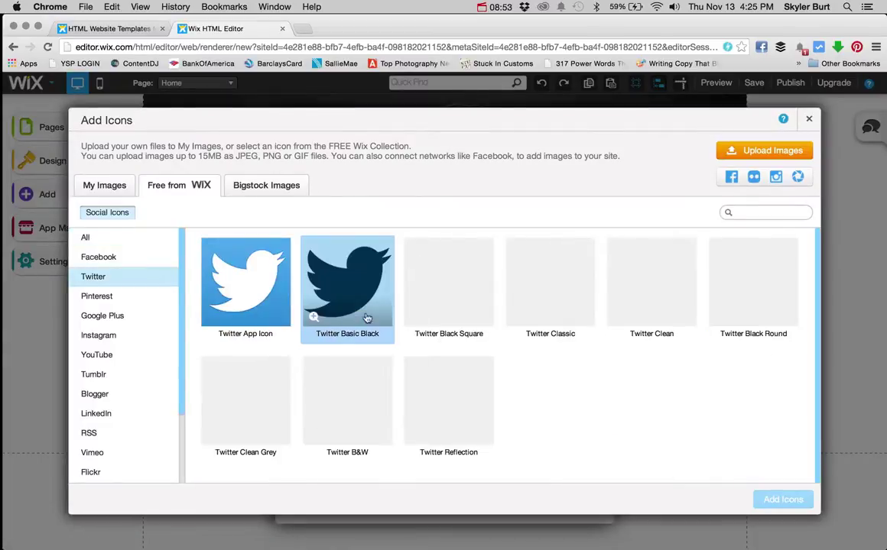
click(357, 411)
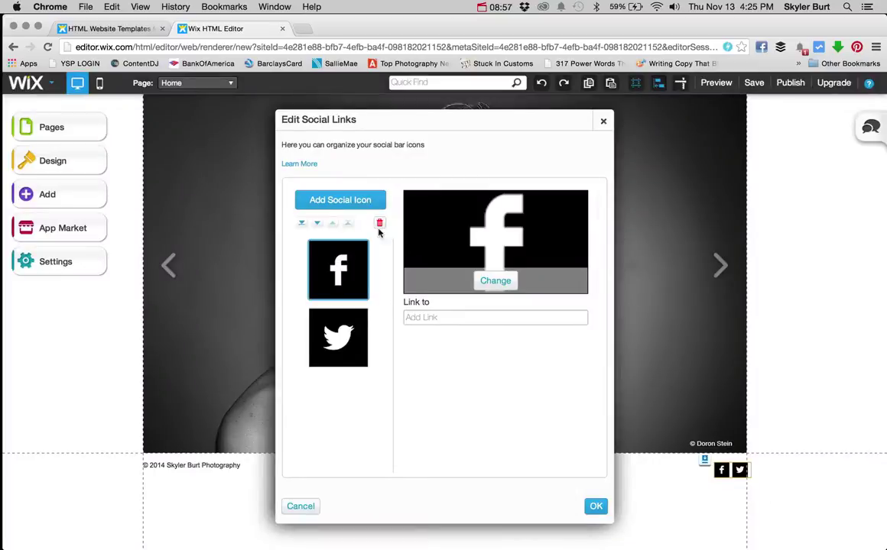
Add the free Instagram B&W icon to the footer's social links.
click(357, 200)
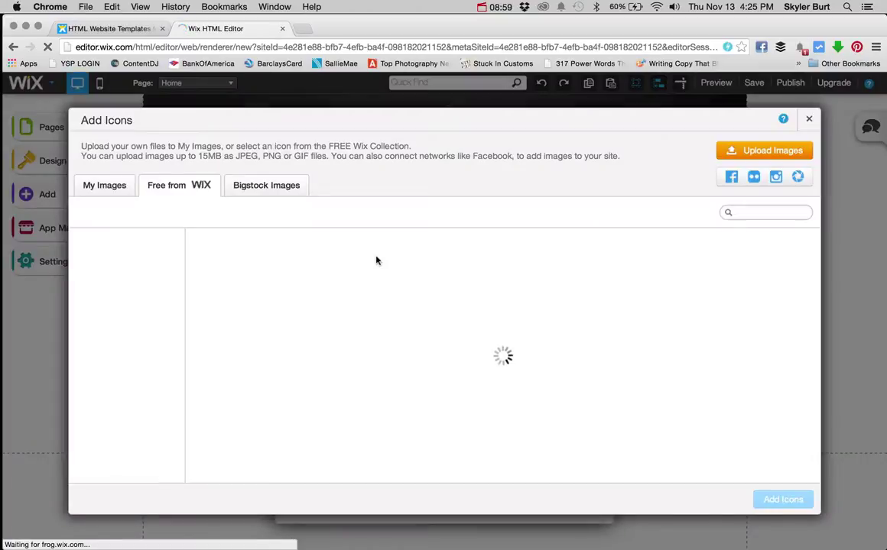
click(111, 335)
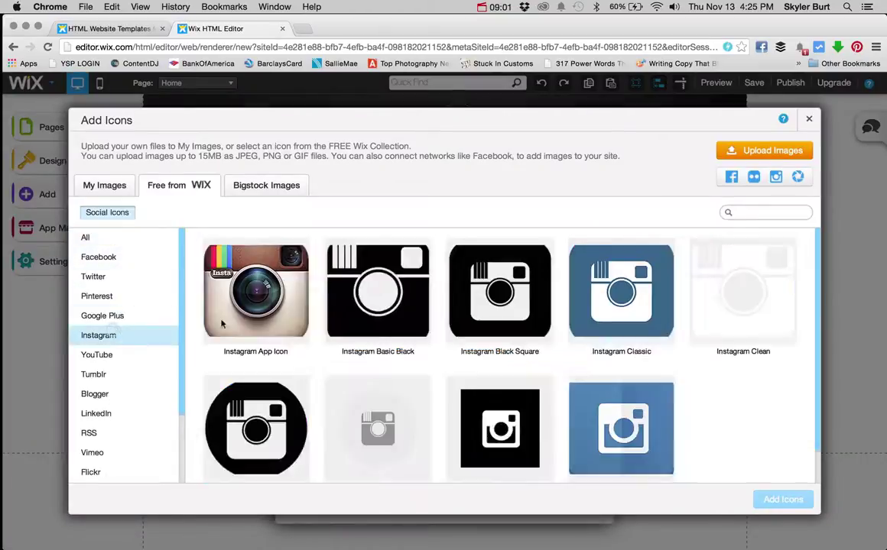
click(347, 401)
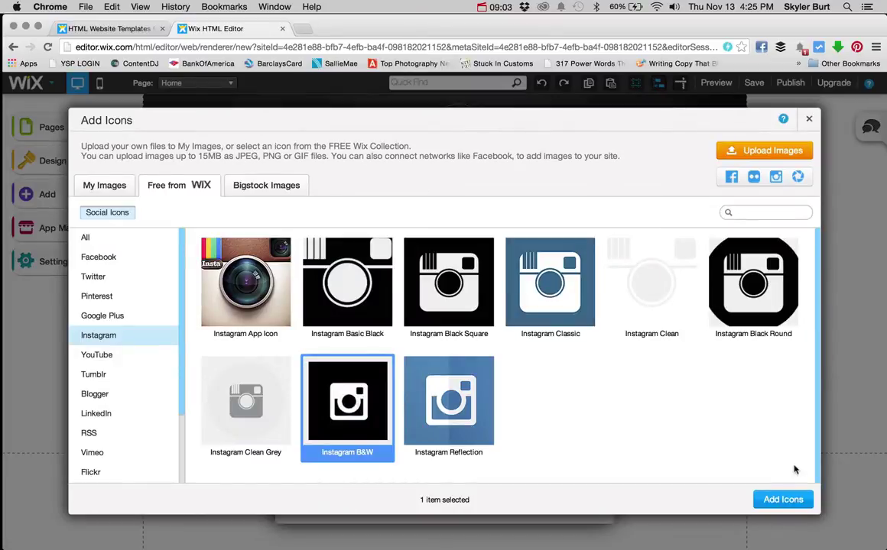
click(791, 500)
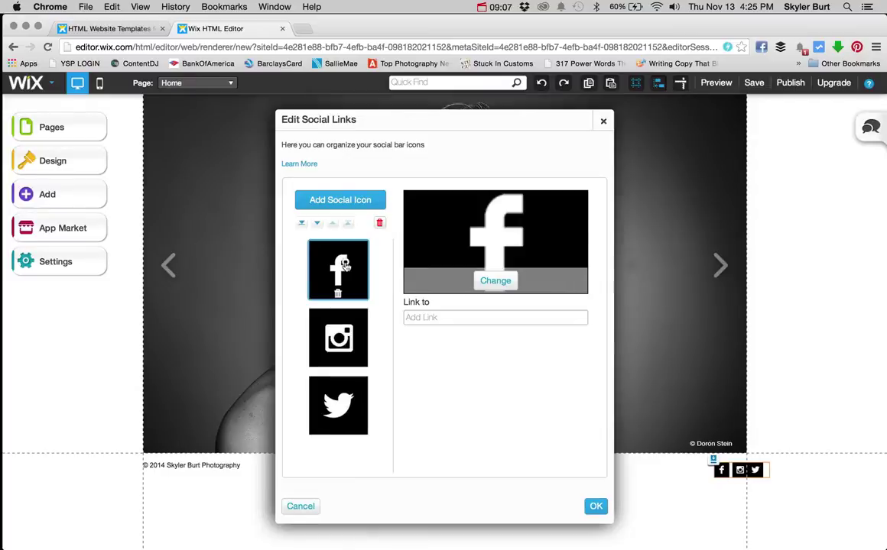
click(445, 318)
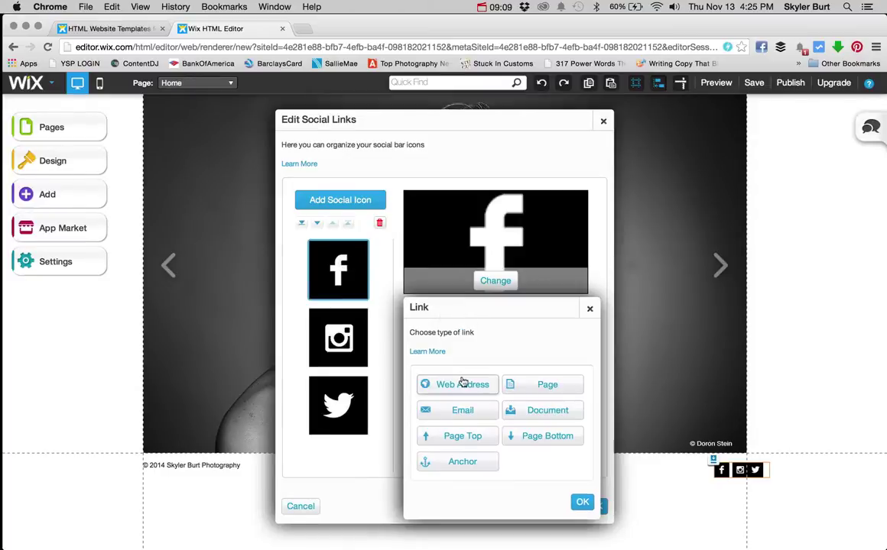
click(458, 437)
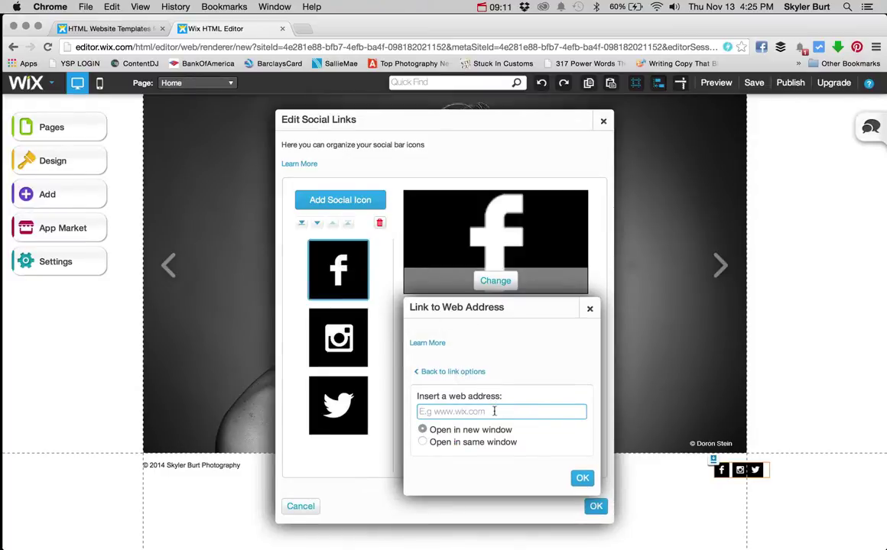
text(http://)
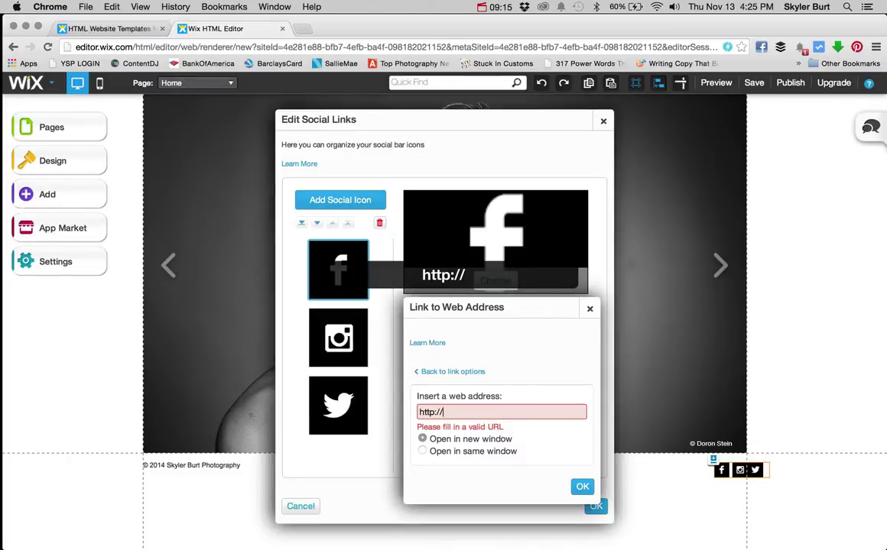
text(faceb)
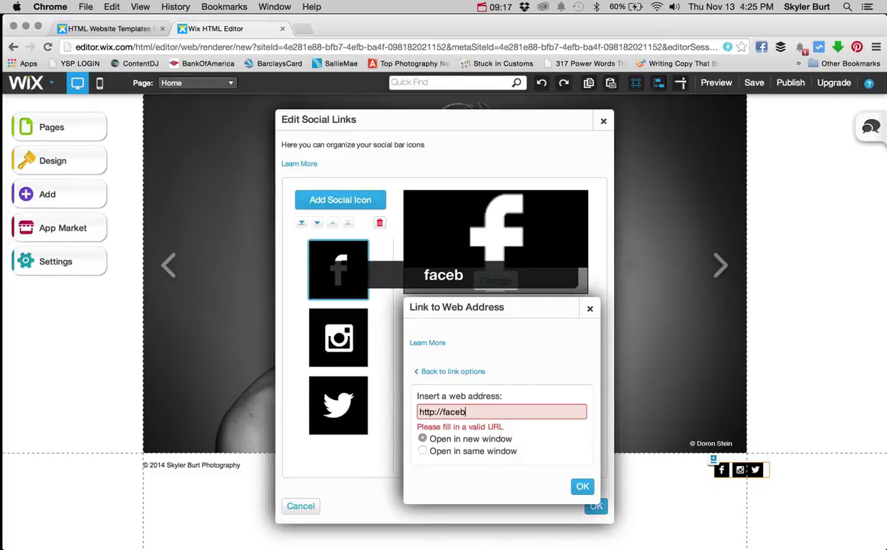
text(ook.com/)
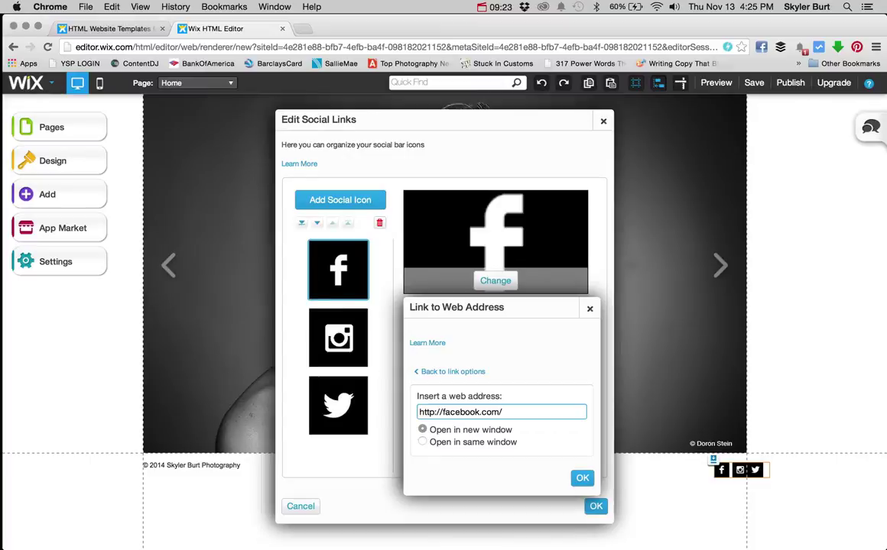
text(yellowst)
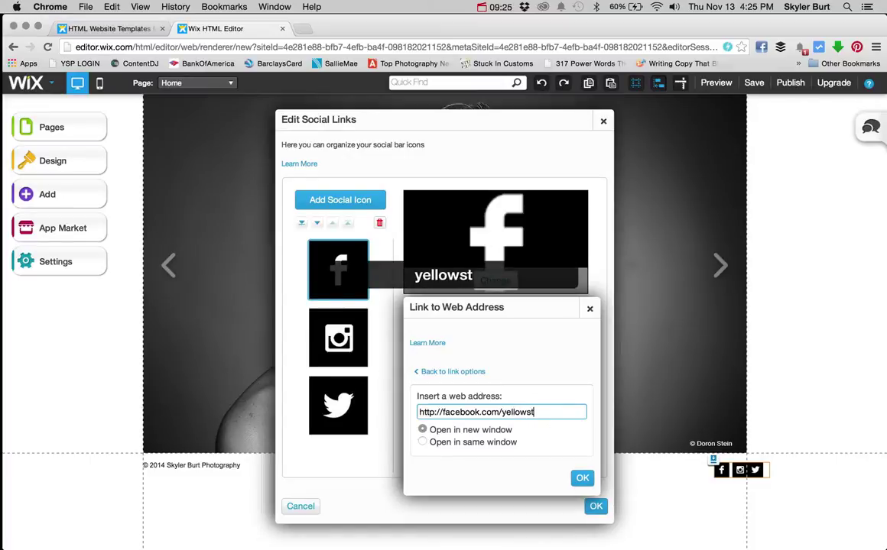
text(reetphotos)
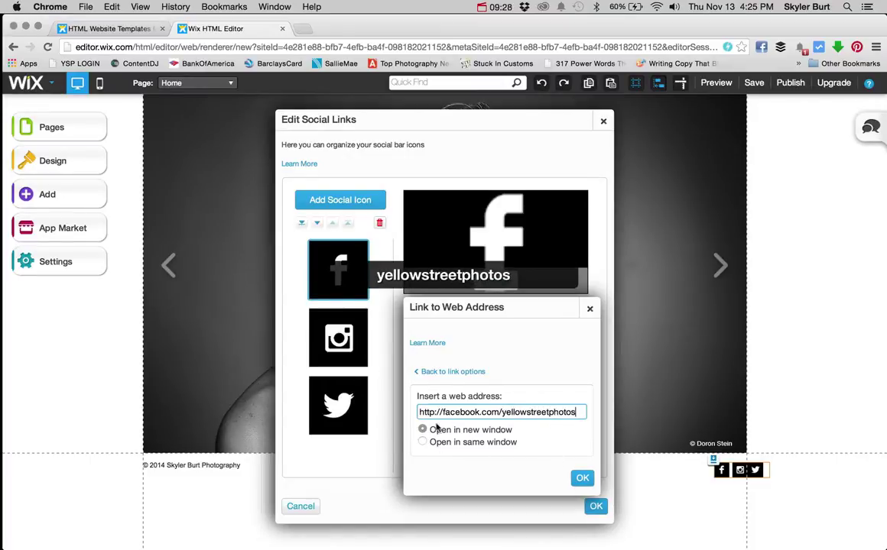
click(581, 478)
click(358, 329)
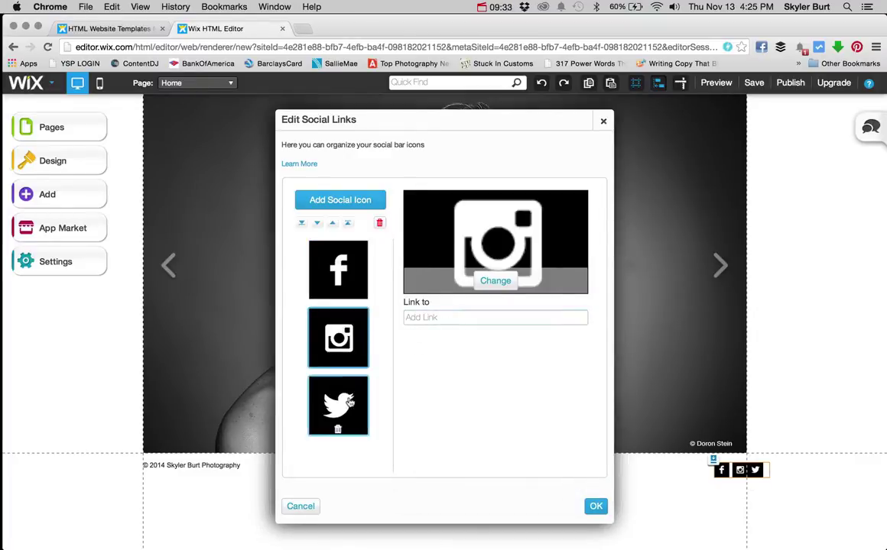
click(341, 407)
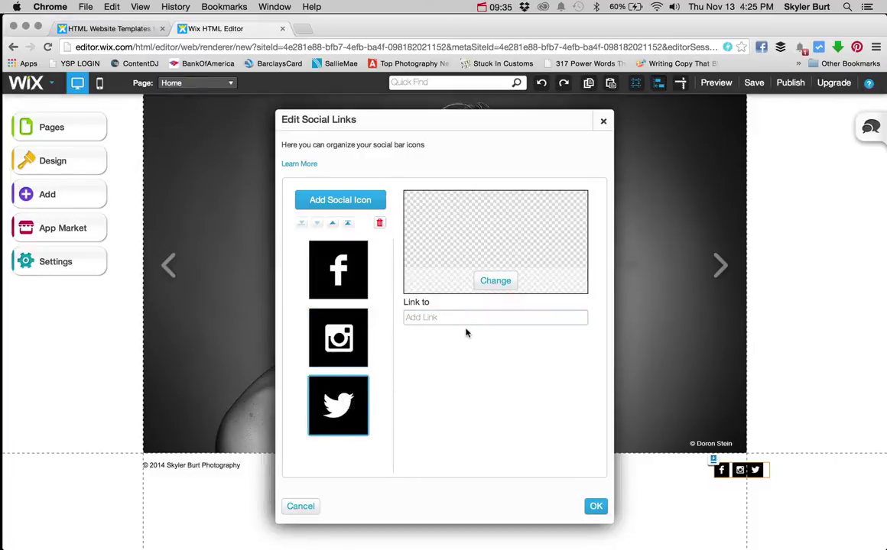
click(596, 508)
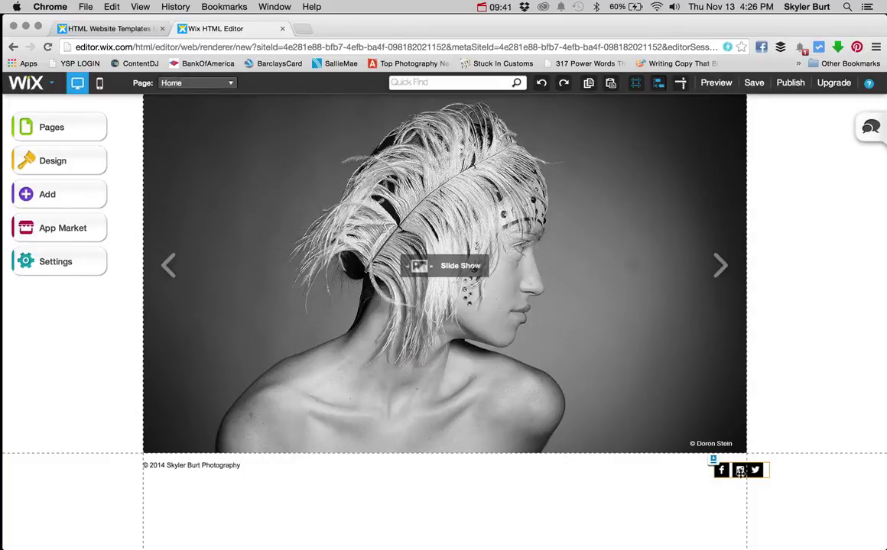
Move the footer's social bar inside the page's right margin and level it with the copyright line.
drag(740, 471, 712, 470)
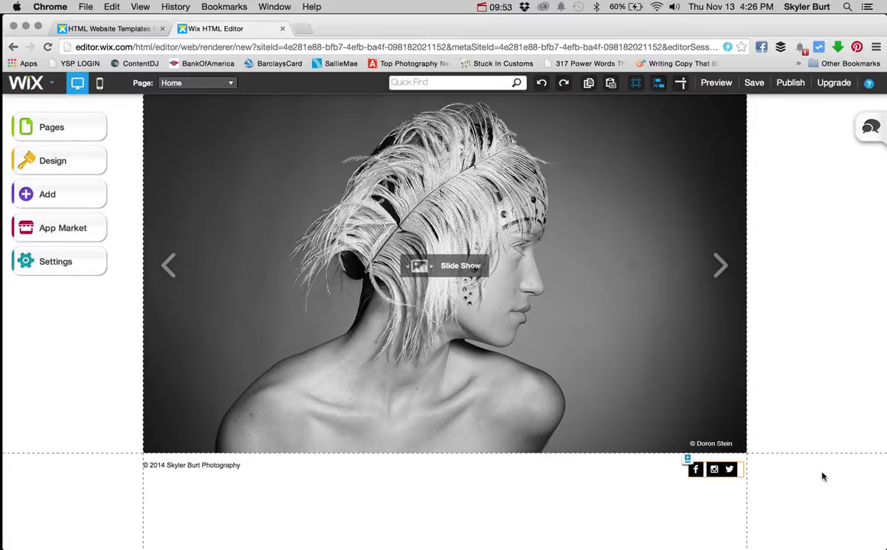
drag(727, 469, 727, 464)
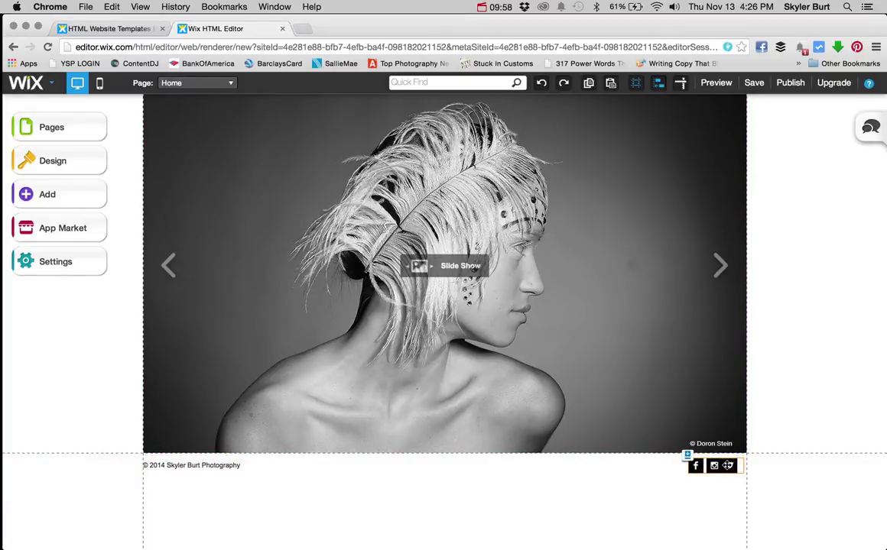
click(561, 509)
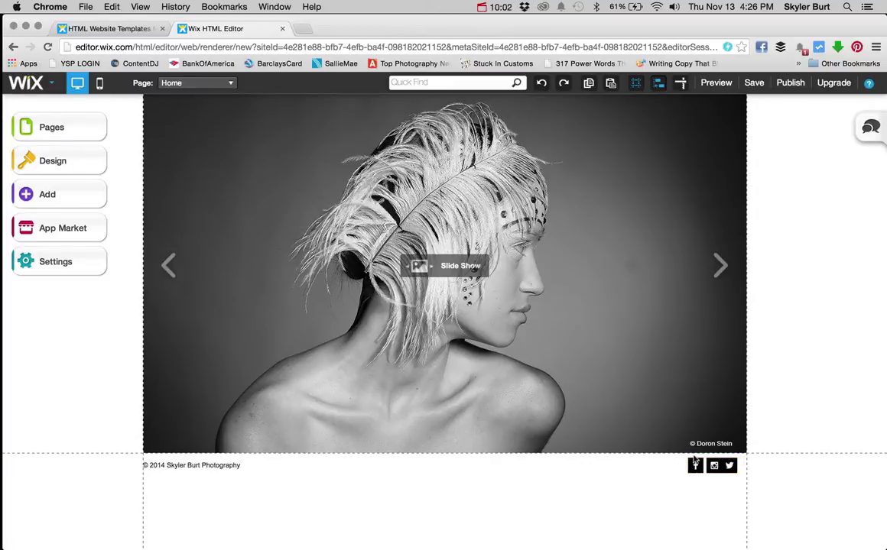
Preview the site, test the footer's Facebook link, close the opened Facebook page and return to editing.
scroll(709, 442, up, 2)
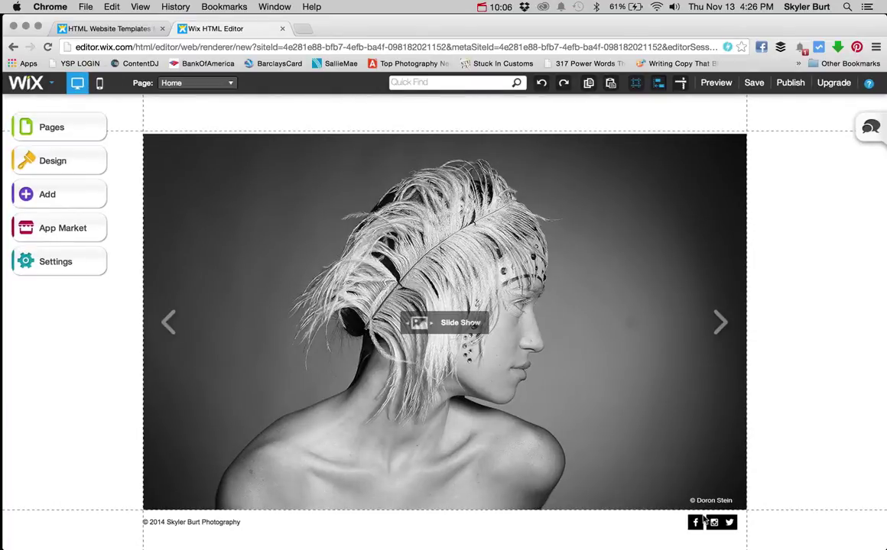
click(716, 83)
scroll(702, 279, down, 4)
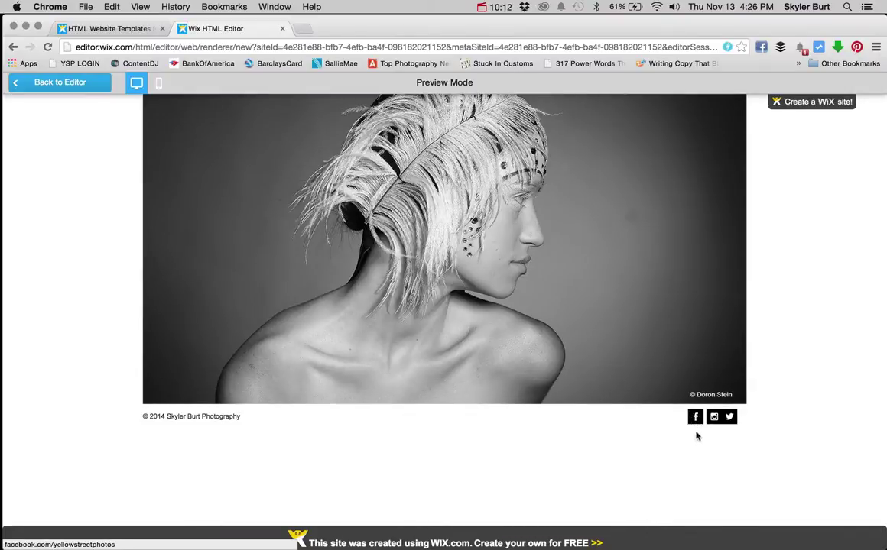
click(695, 418)
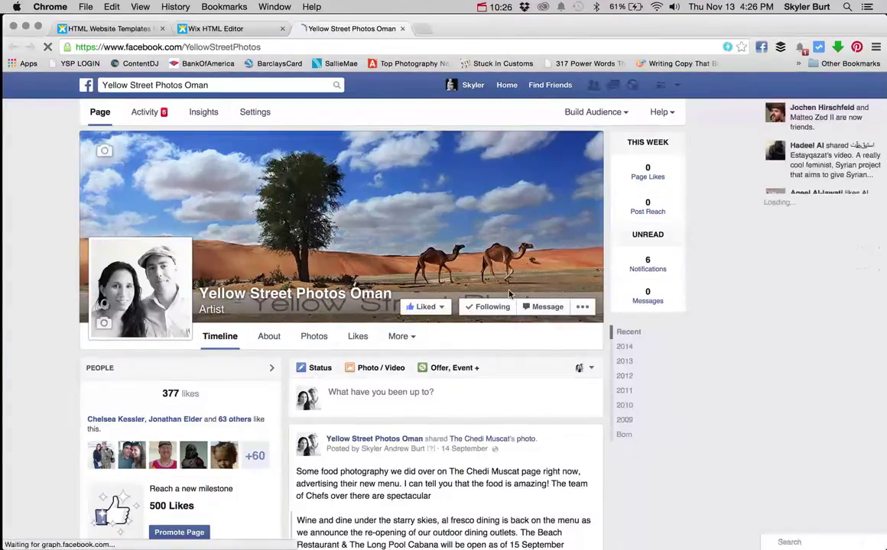
scroll(511, 294, down, 4)
scroll(510, 295, up, 4)
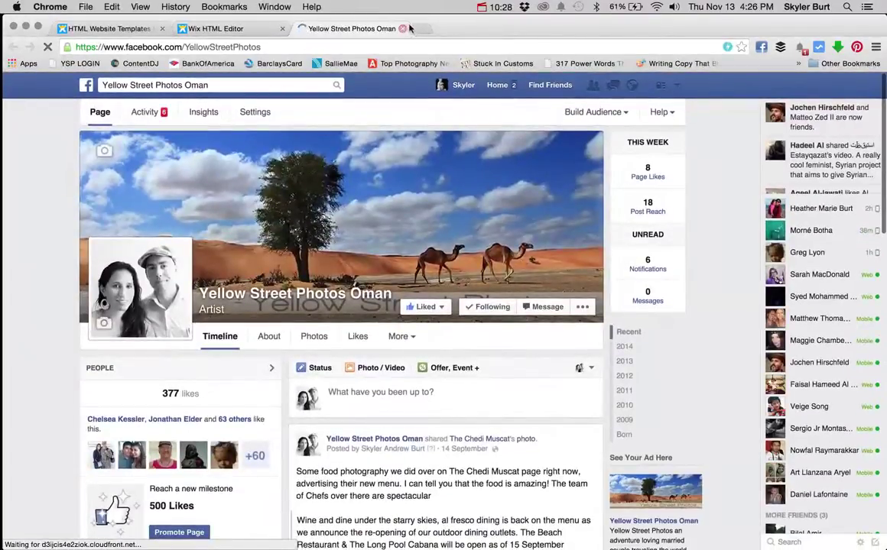
click(402, 28)
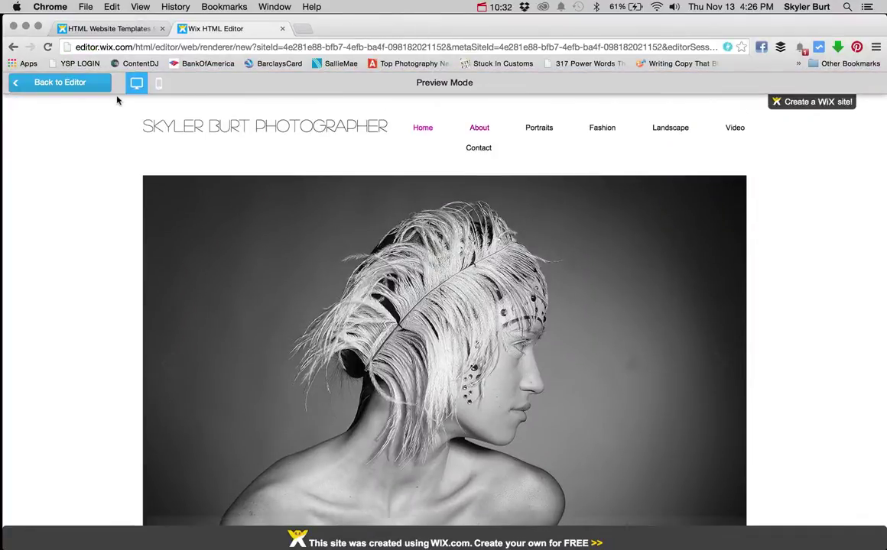
click(67, 82)
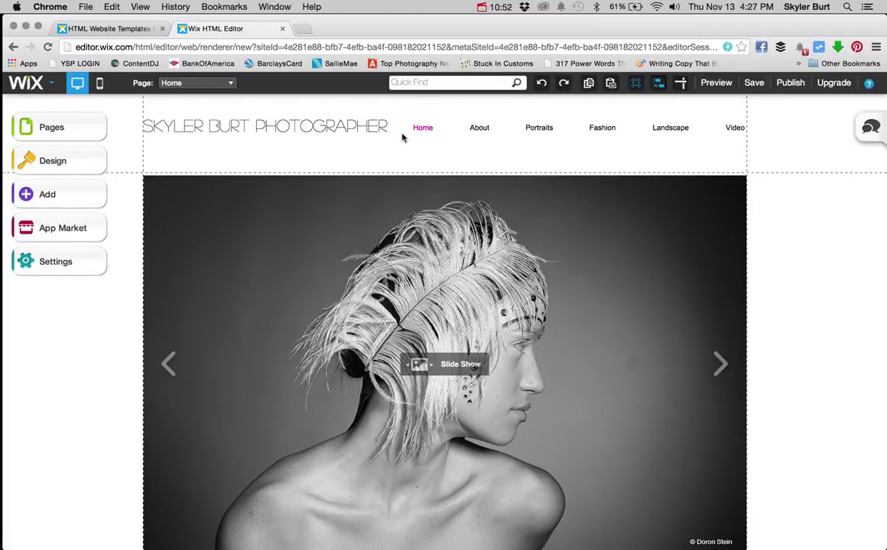
Delete the Fashion and Portraits pages from the site.
click(62, 128)
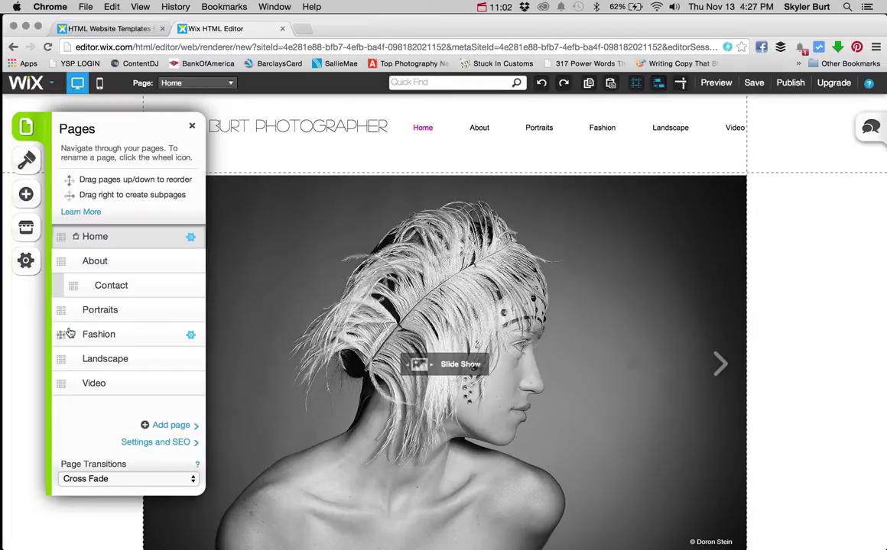
click(191, 336)
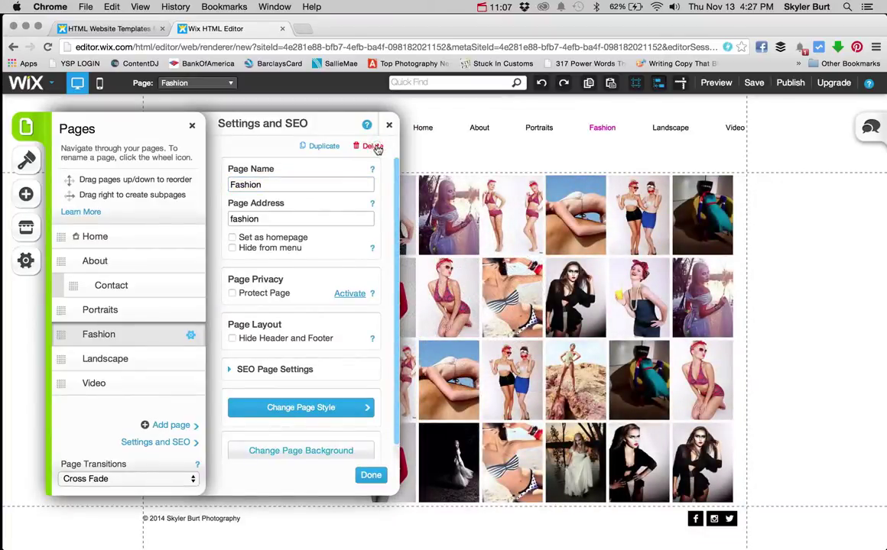
click(373, 146)
click(569, 332)
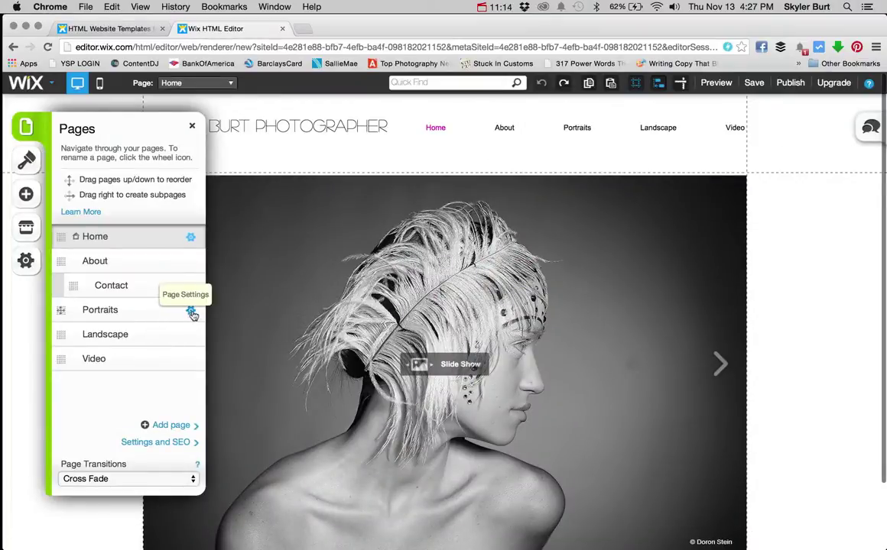
click(191, 313)
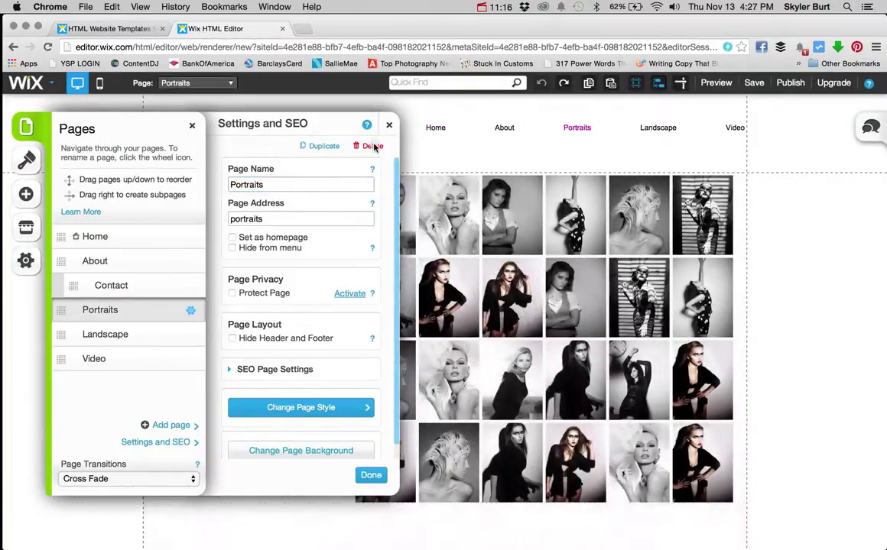
click(372, 146)
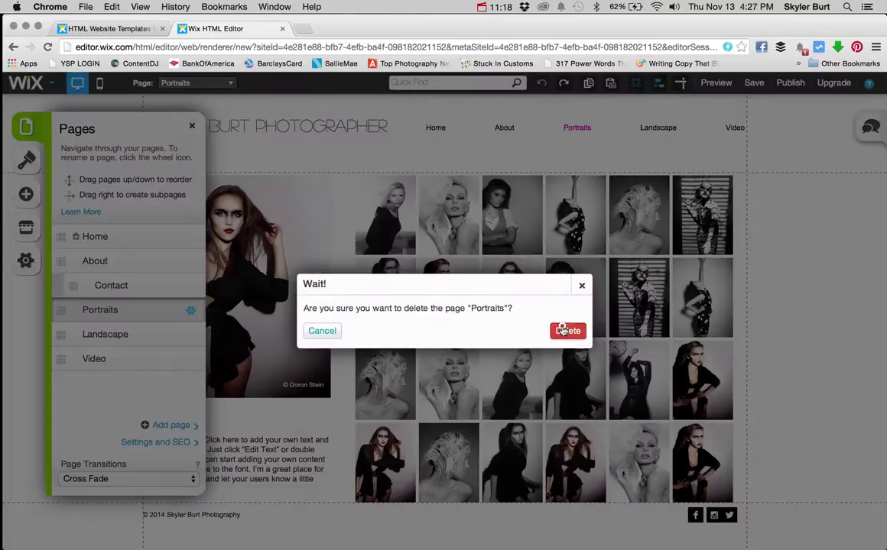
click(565, 330)
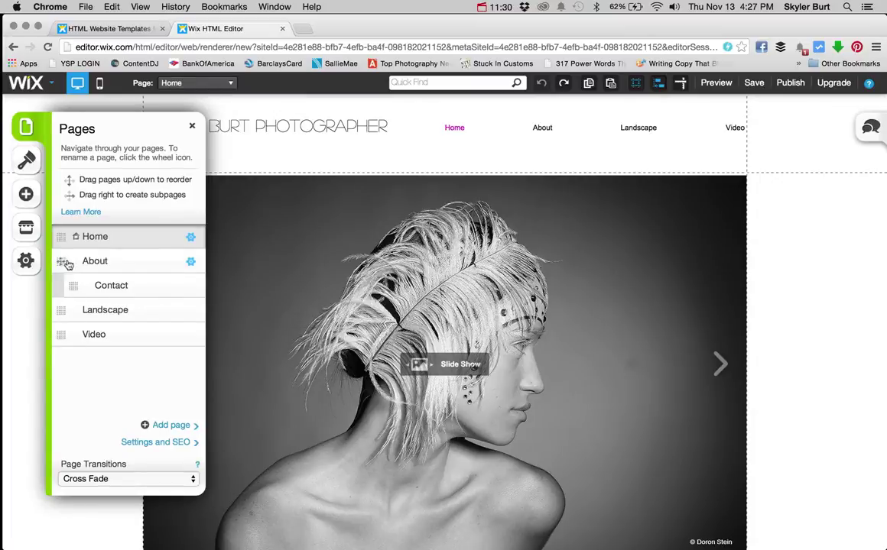
Move the About page with its Contact subpage below Video, and rename the Home page as Food.
drag(61, 261, 60, 362)
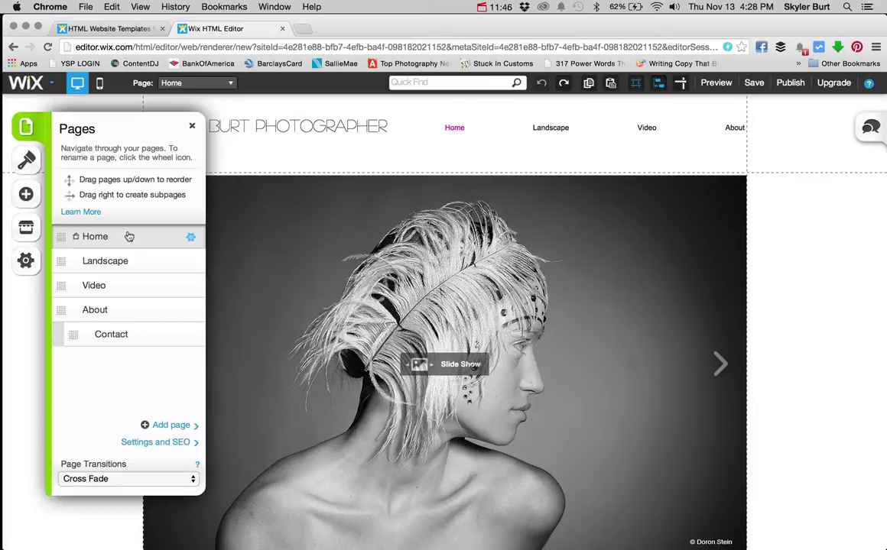
click(191, 239)
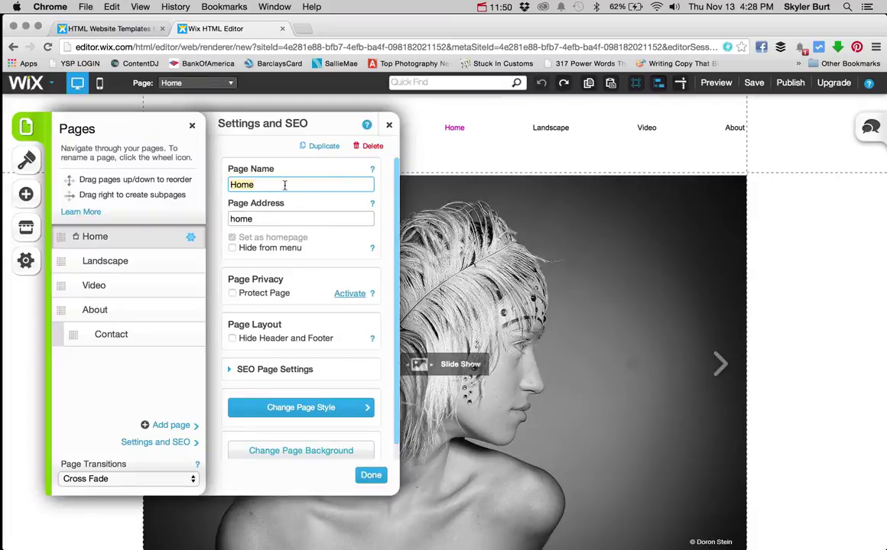
text(Food)
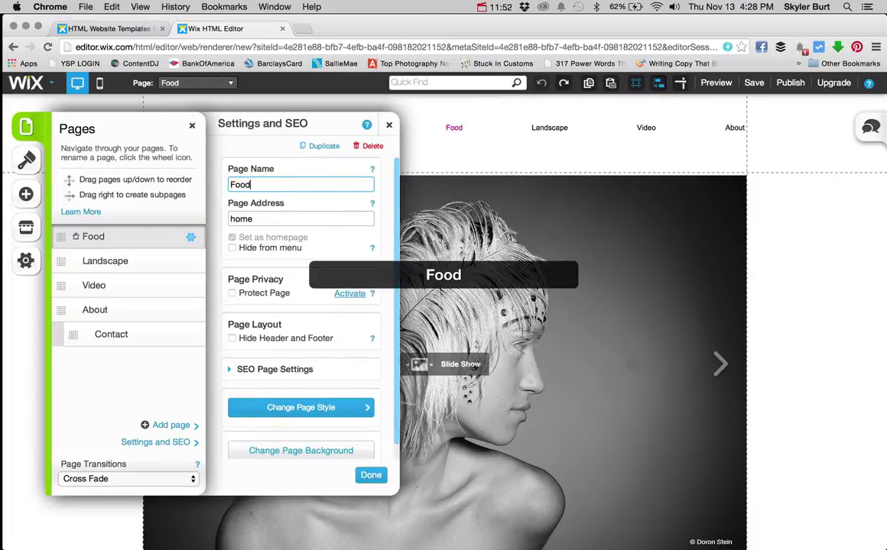
click(370, 475)
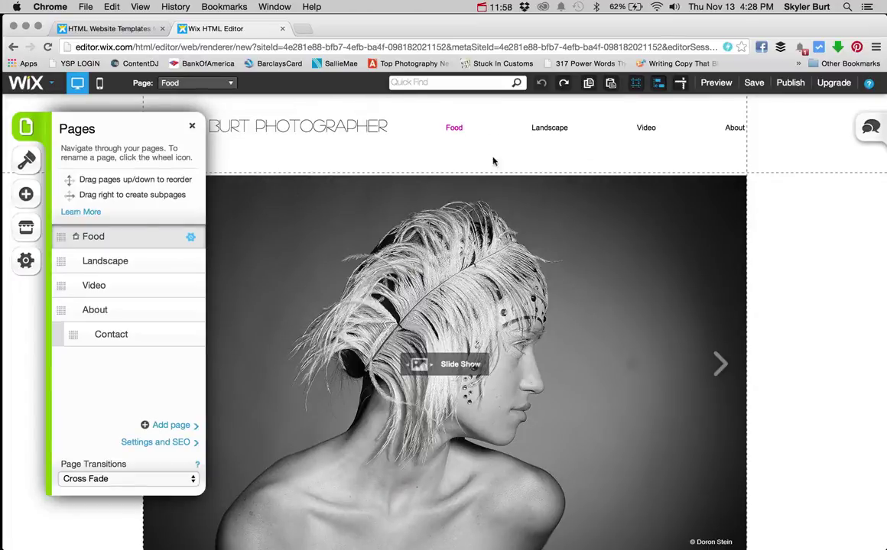
Turn the Contact subpage into a top-level page placed after About.
click(98, 312)
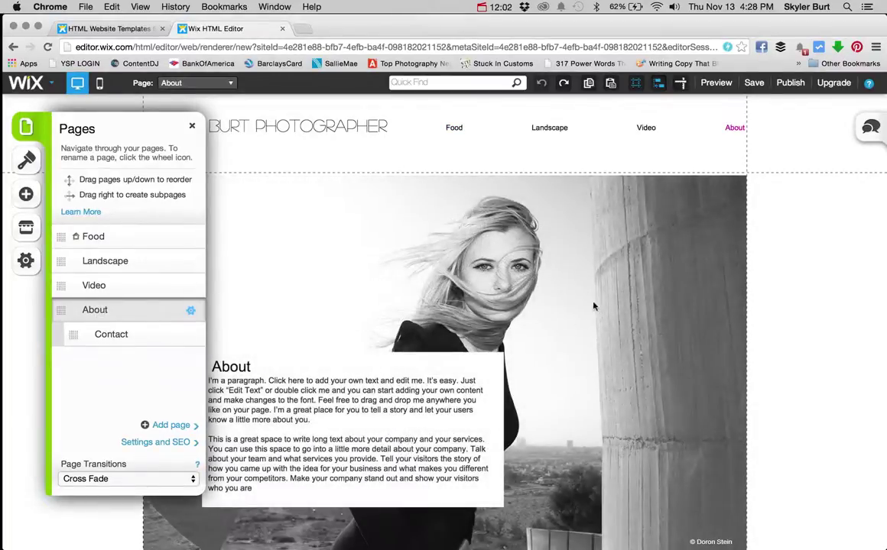
click(122, 335)
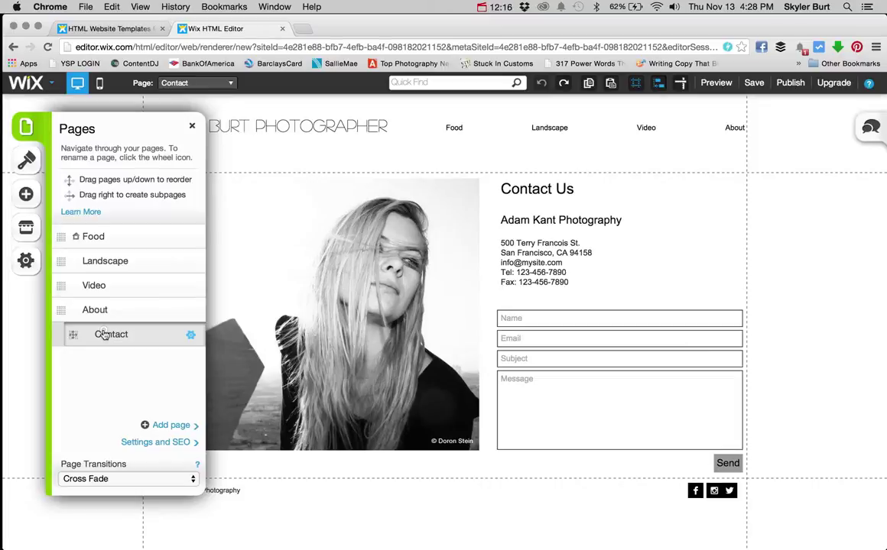
drag(72, 334, 44, 322)
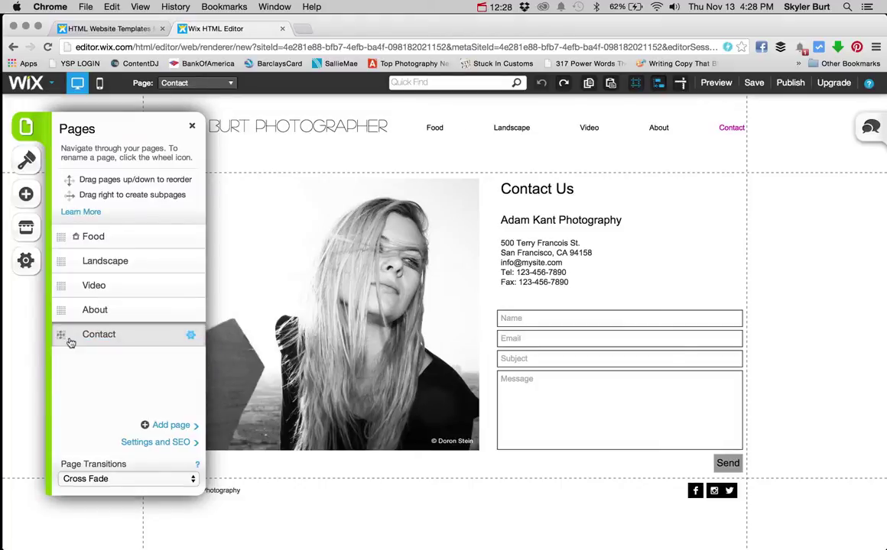
Delete the About page from the site.
click(192, 311)
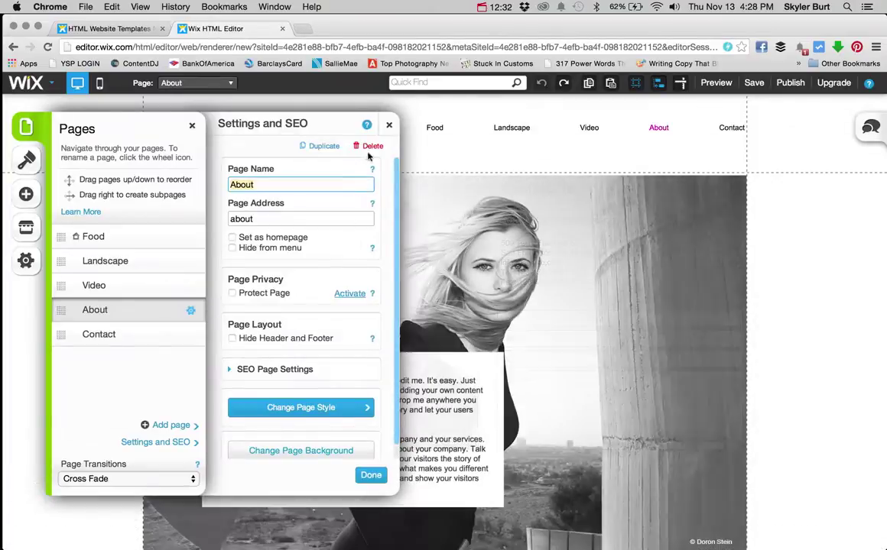
click(374, 146)
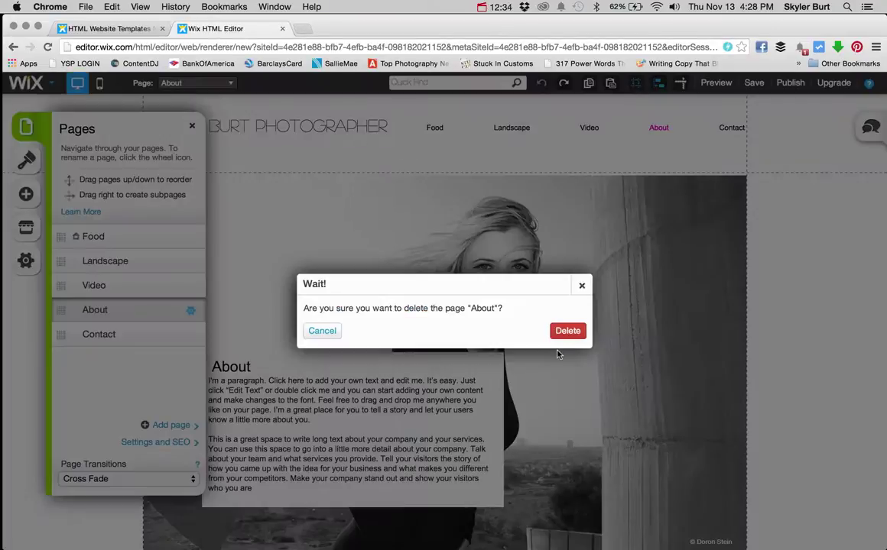
click(567, 332)
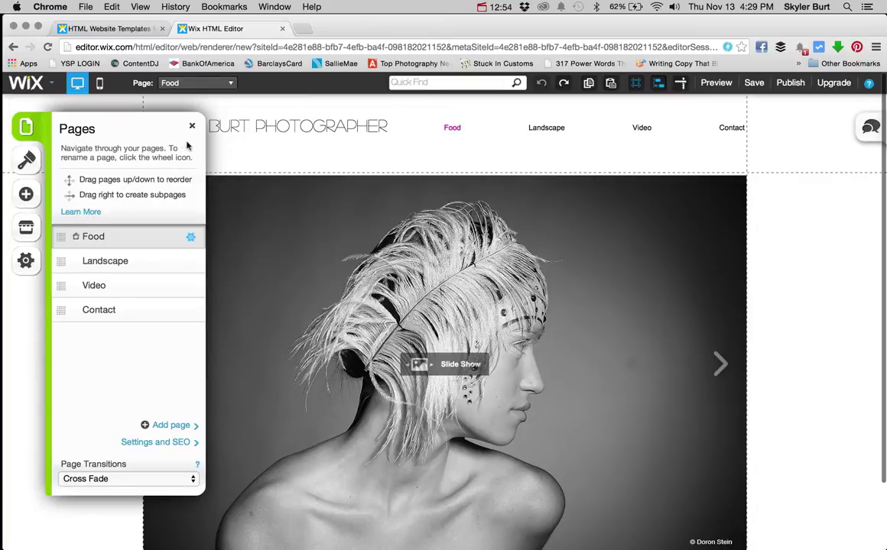
Examine the Landscape and Food page layouts and the Landscape page's settings.
click(192, 131)
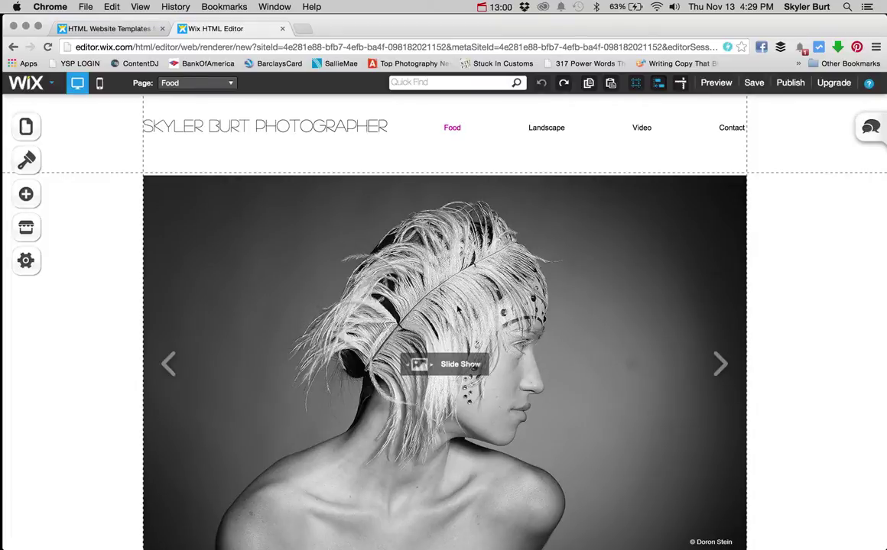
click(539, 126)
double_click(542, 126)
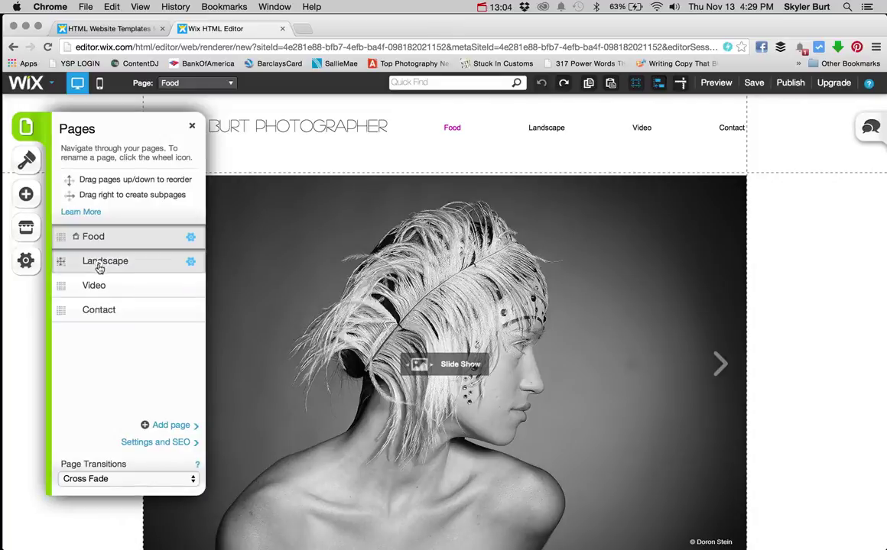
click(75, 263)
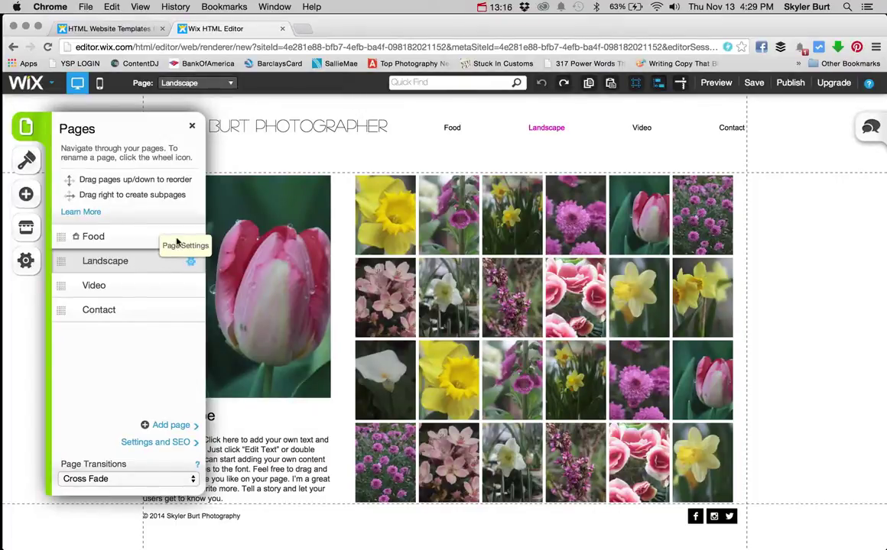
click(153, 237)
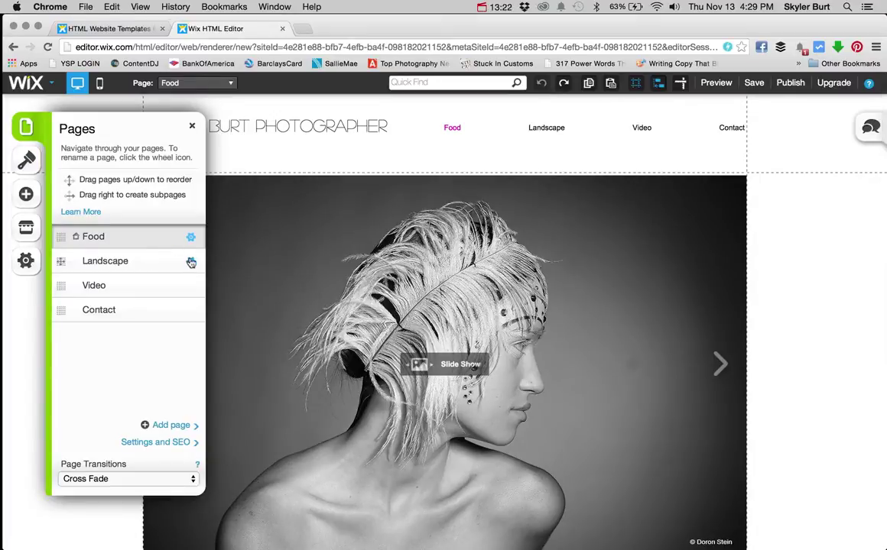
click(191, 262)
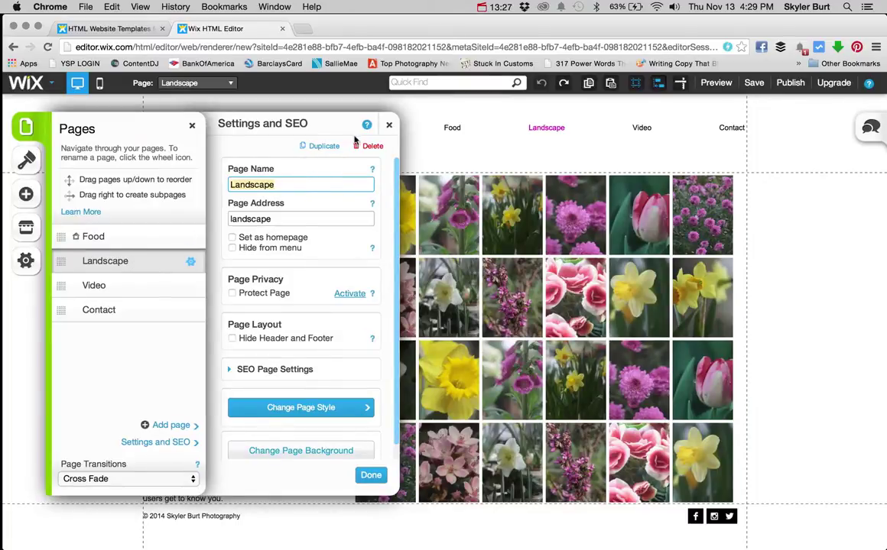
click(389, 125)
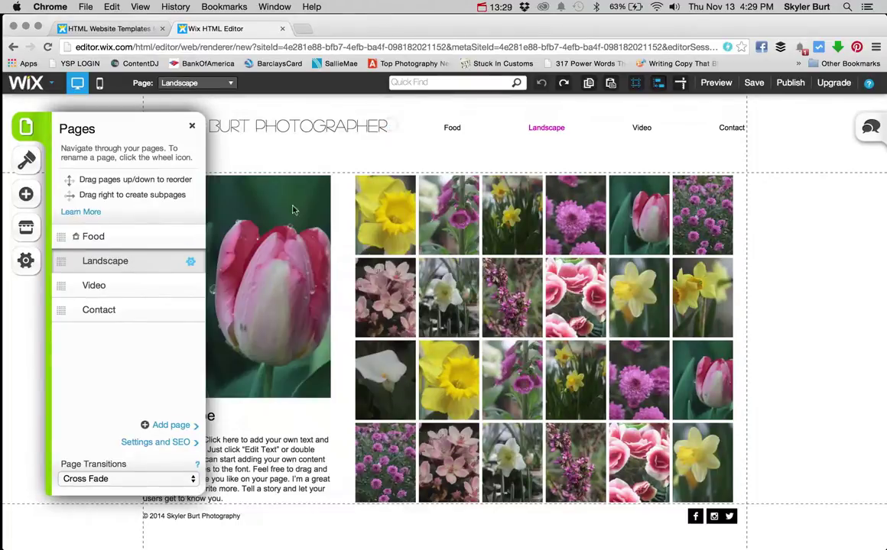
Duplicate the Food page under the name Lanscape and place the copy directly below Food in the page order.
click(117, 240)
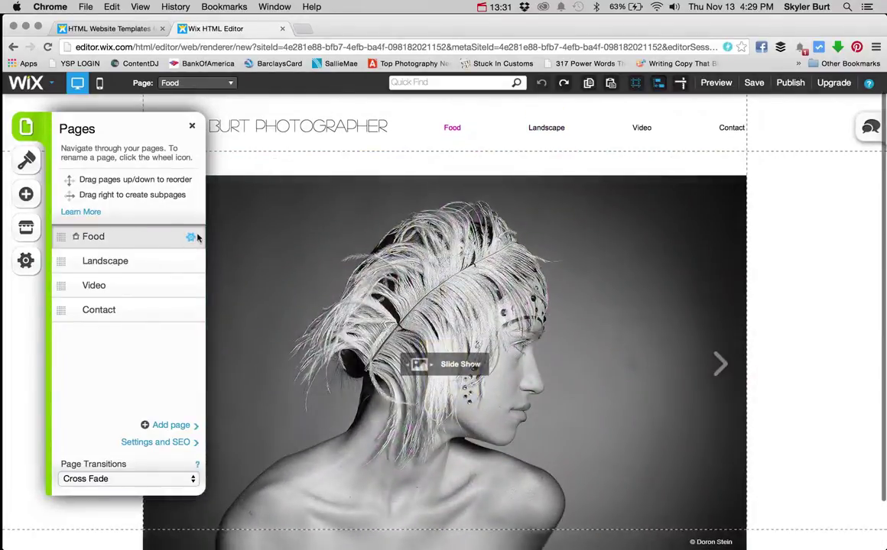
click(192, 239)
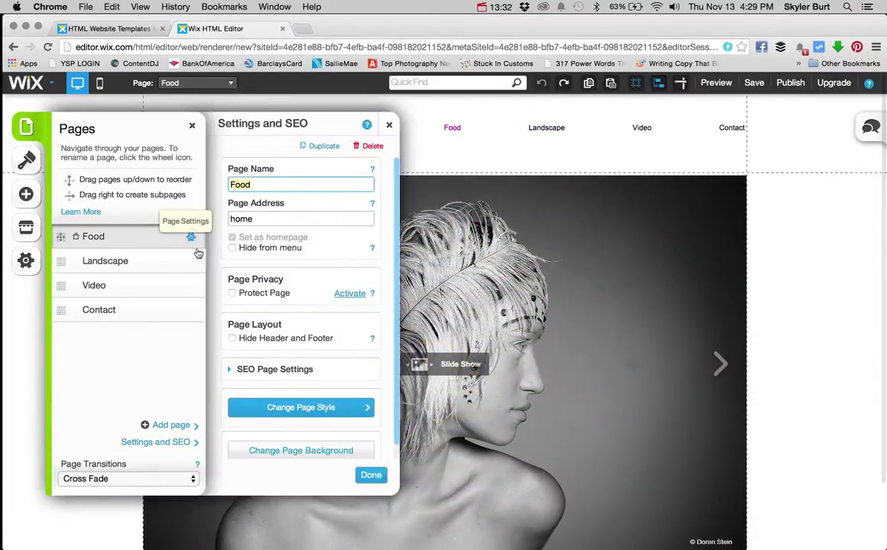
click(324, 146)
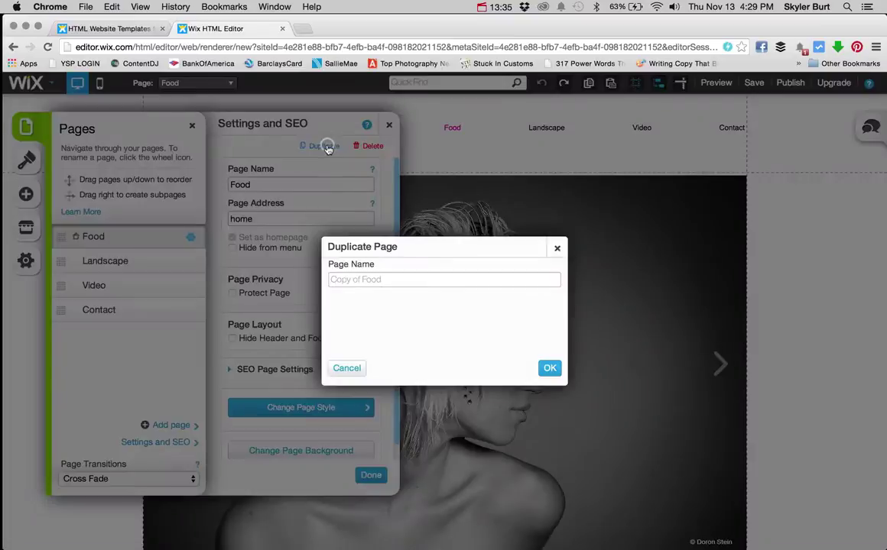
click(376, 281)
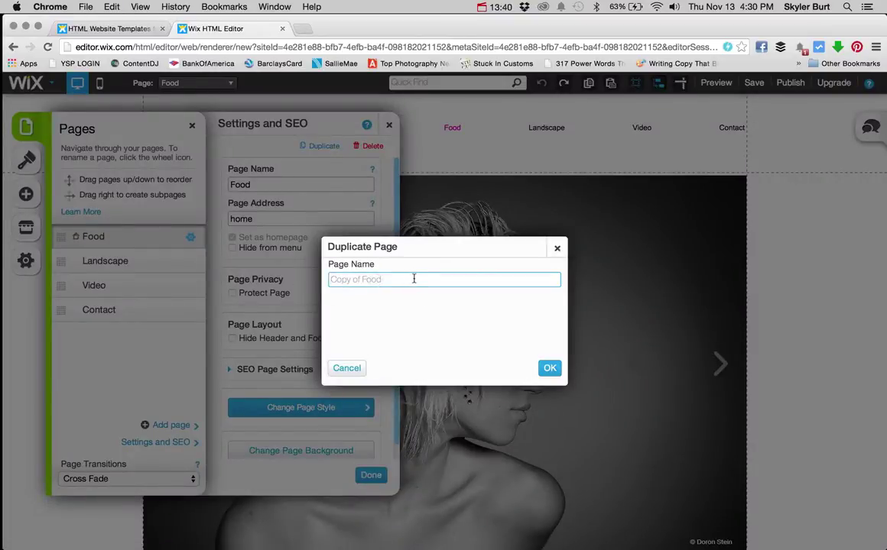
text(Lans)
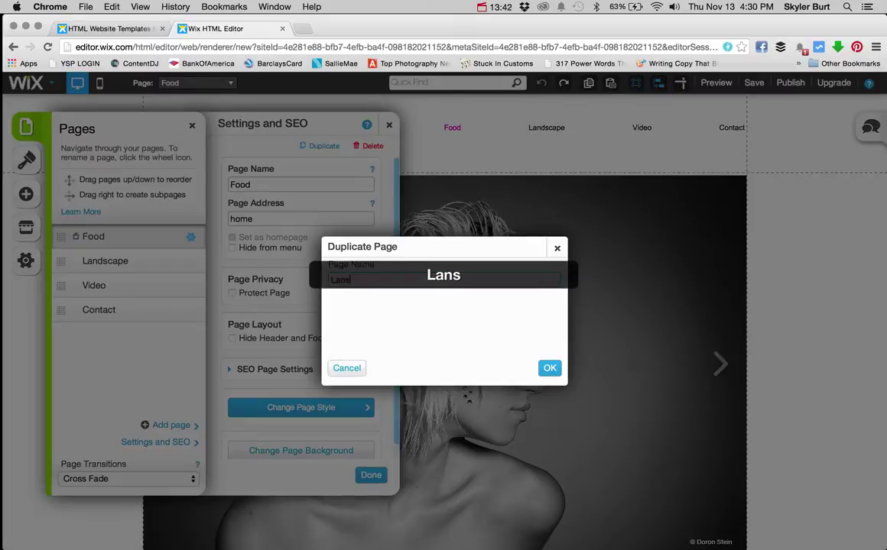
text(cape)
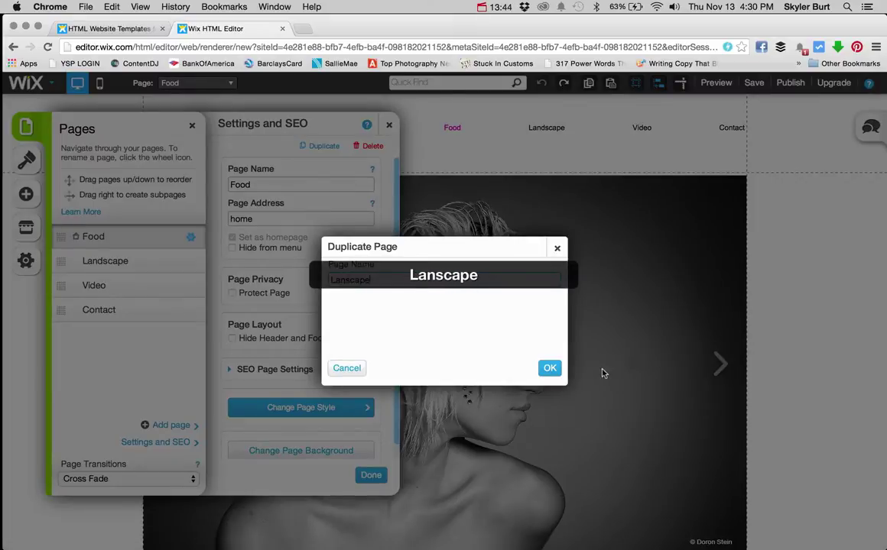
click(549, 369)
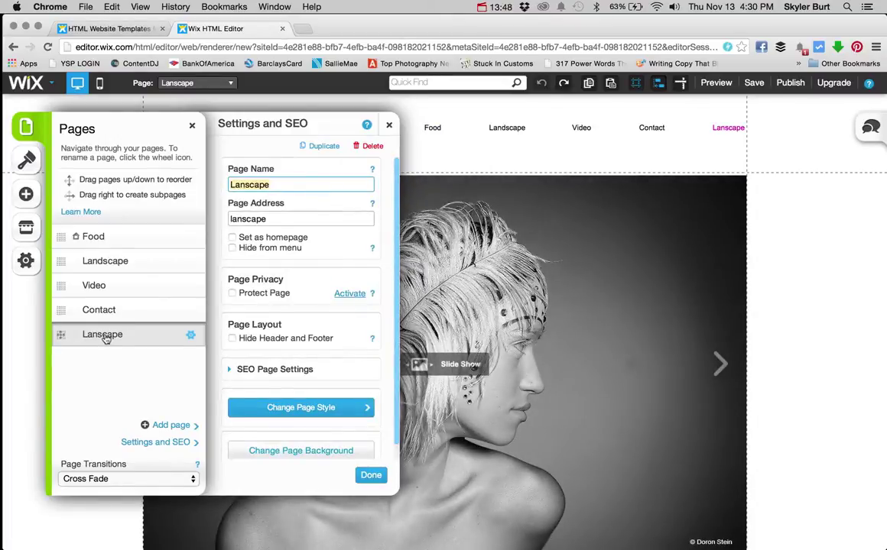
drag(60, 335, 61, 264)
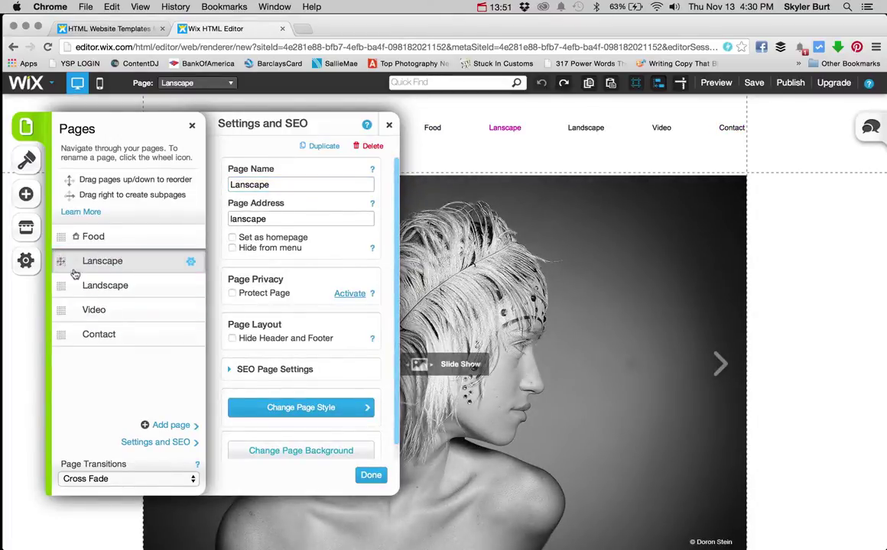
Delete the original Landscape page with the flower gallery and open the Lanscape page.
click(145, 288)
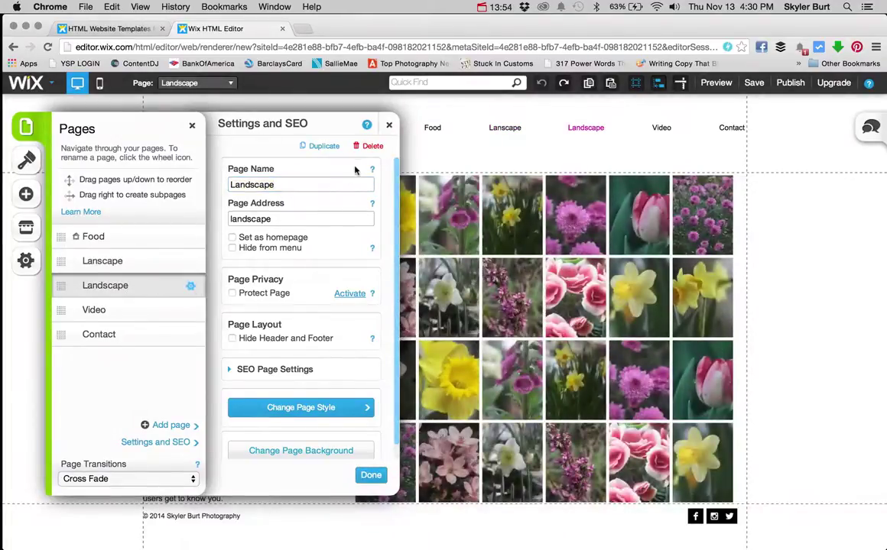
click(372, 147)
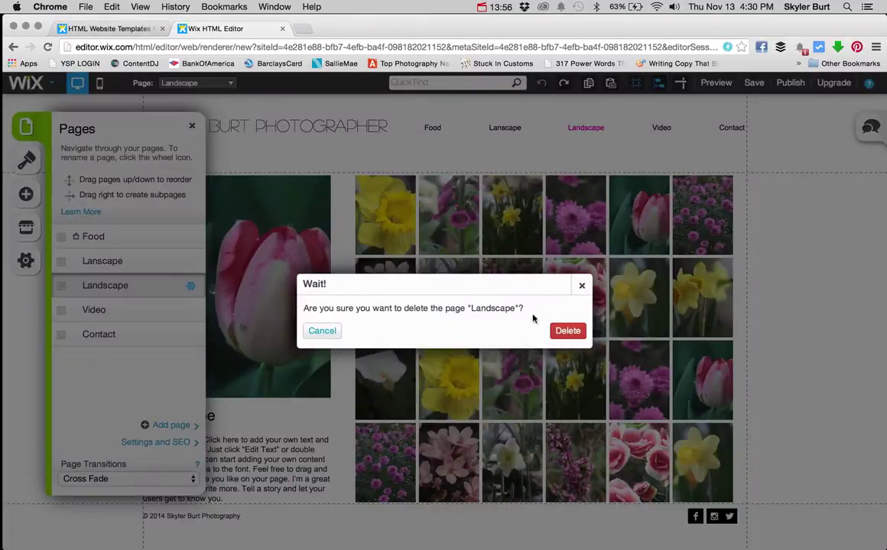
click(567, 331)
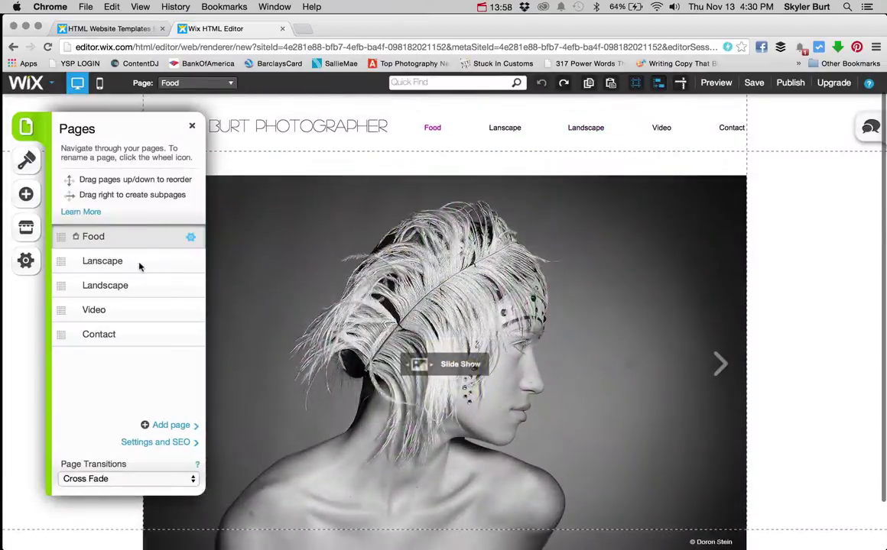
click(118, 260)
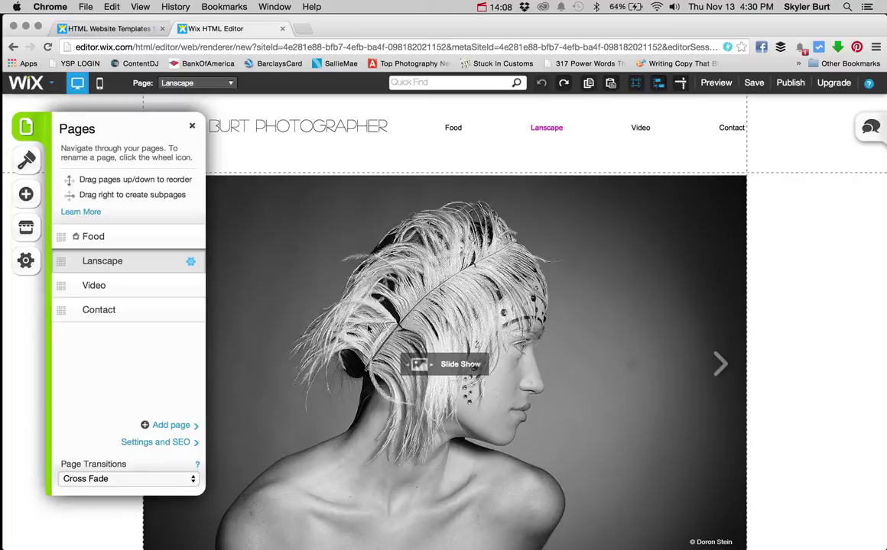
Remove all four template images from the Food page's slide show gallery.
click(113, 239)
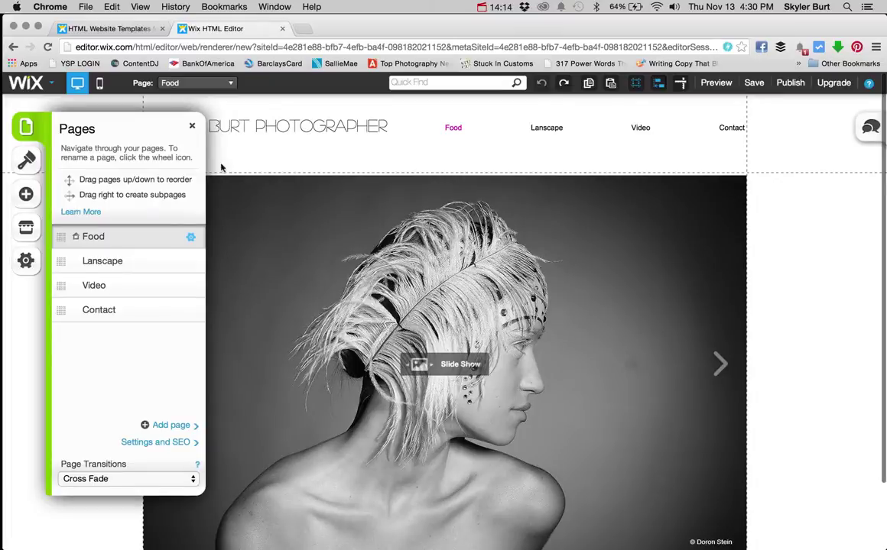
click(192, 128)
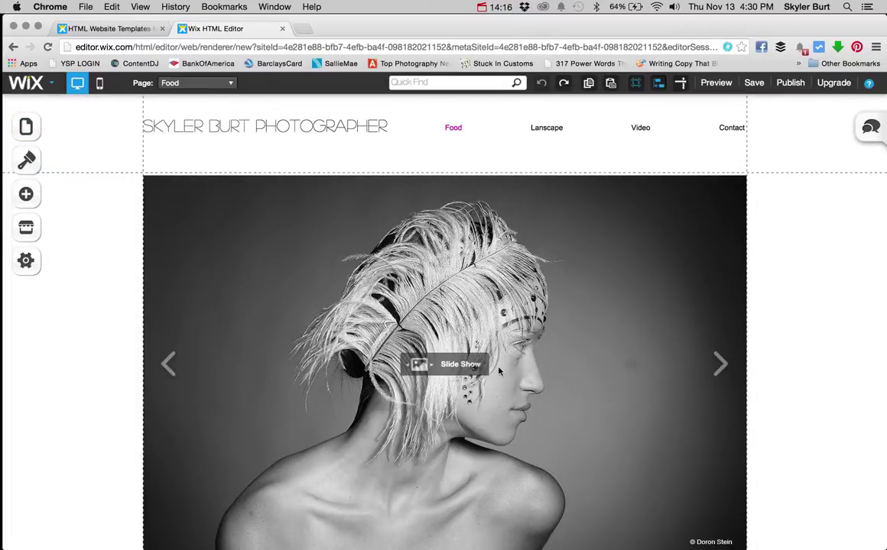
scroll(499, 371, down, 2)
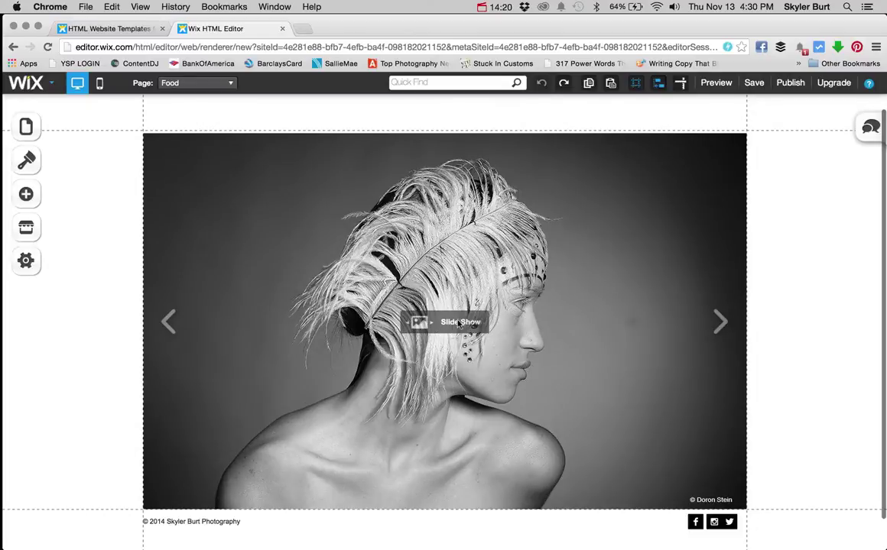
double_click(453, 323)
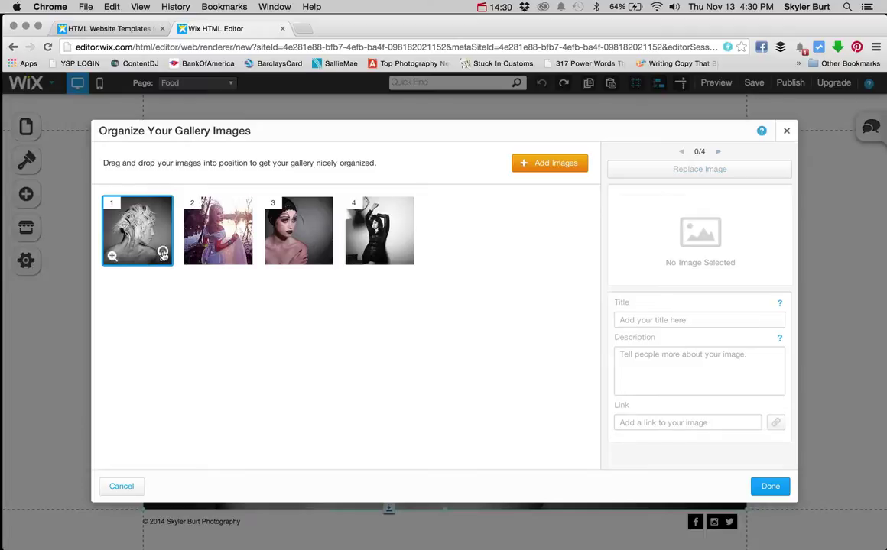
click(163, 254)
click(163, 256)
click(163, 257)
click(164, 258)
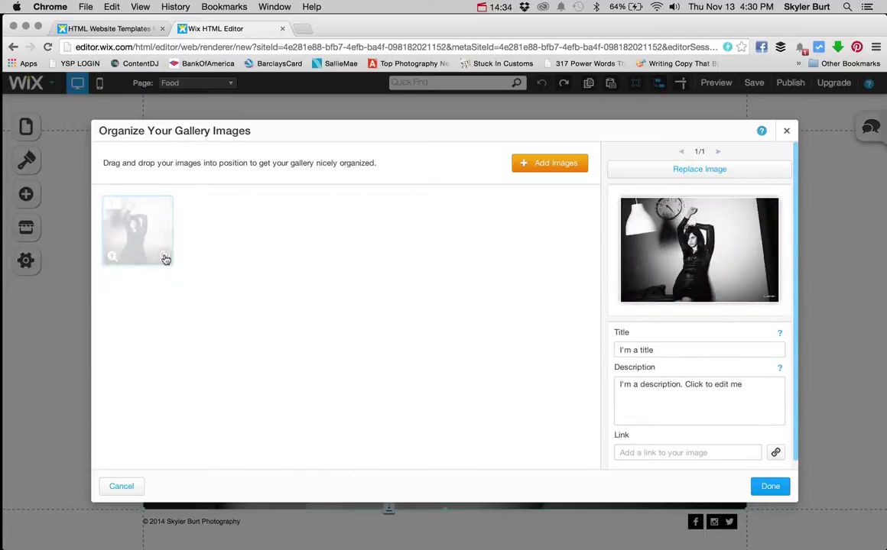
Start adding images to the slide show gallery and look through the photos in My Images.
click(548, 164)
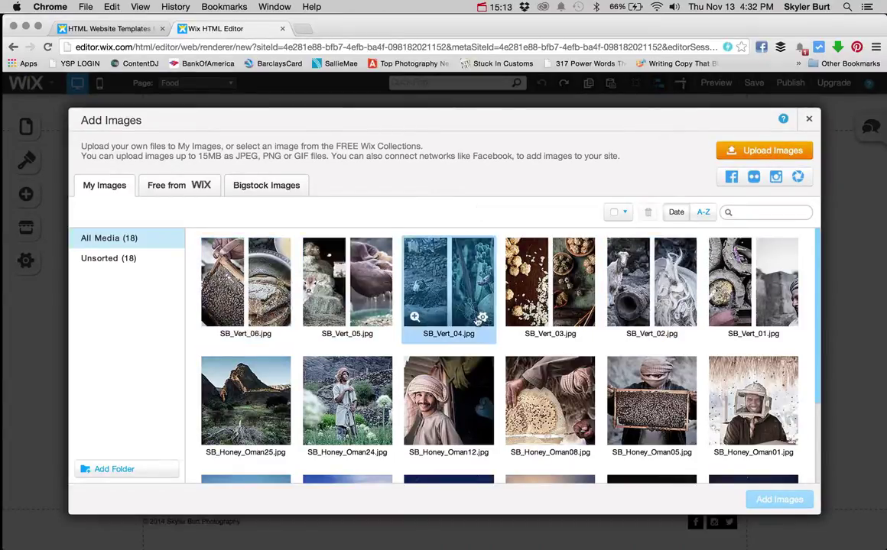
scroll(608, 306, down, 2)
scroll(606, 305, down, 2)
scroll(606, 305, up, 3)
scroll(606, 305, down, 3)
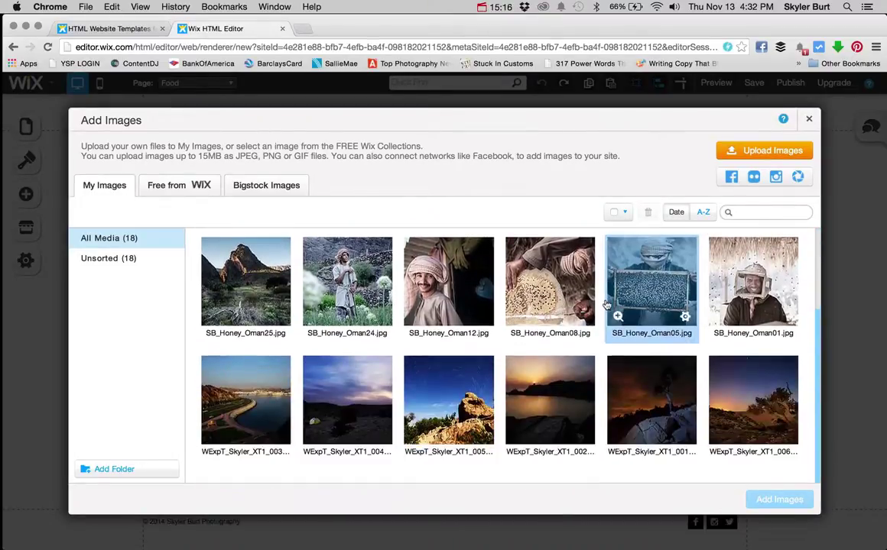
scroll(606, 305, up, 3)
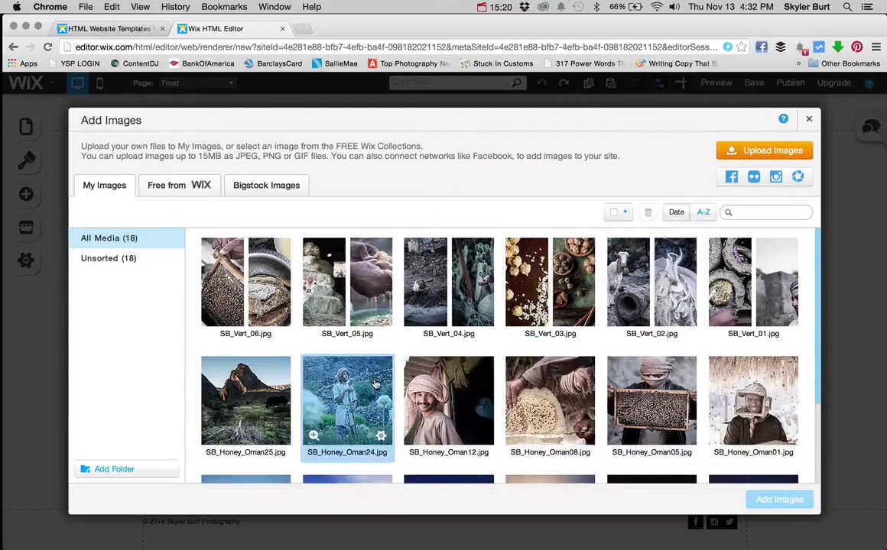
scroll(350, 384, down, 3)
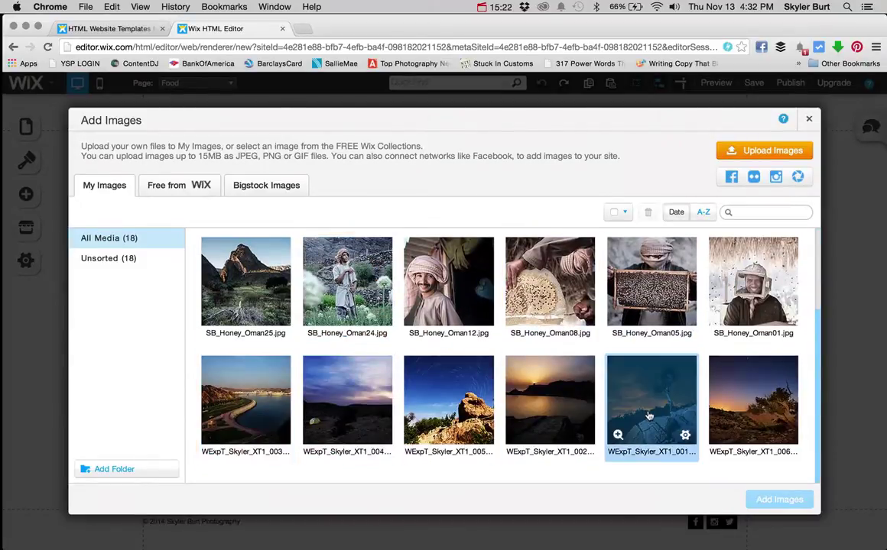
scroll(751, 413, up, 3)
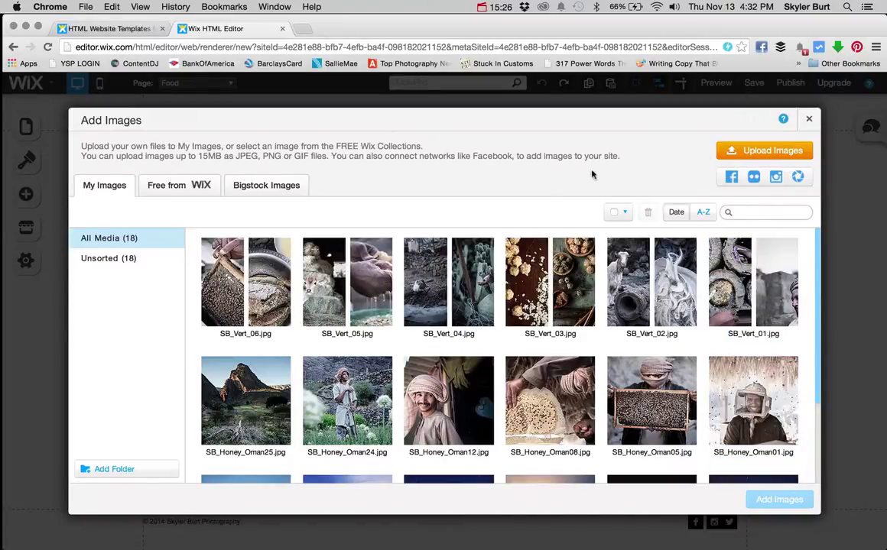
click(768, 151)
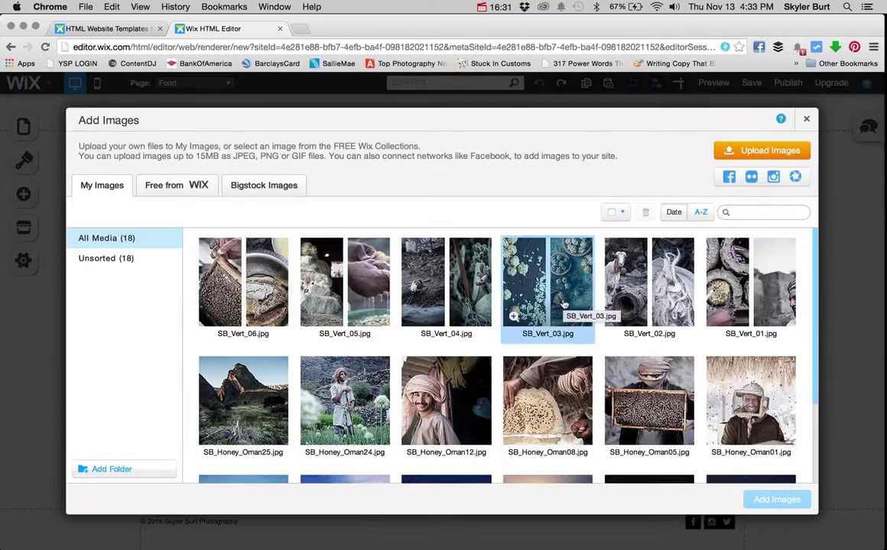
Add the six SB_Honey_Oman photos and SB_Vert_01 to SB_Vert_06 from My Images to the Food slide show.
click(751, 400)
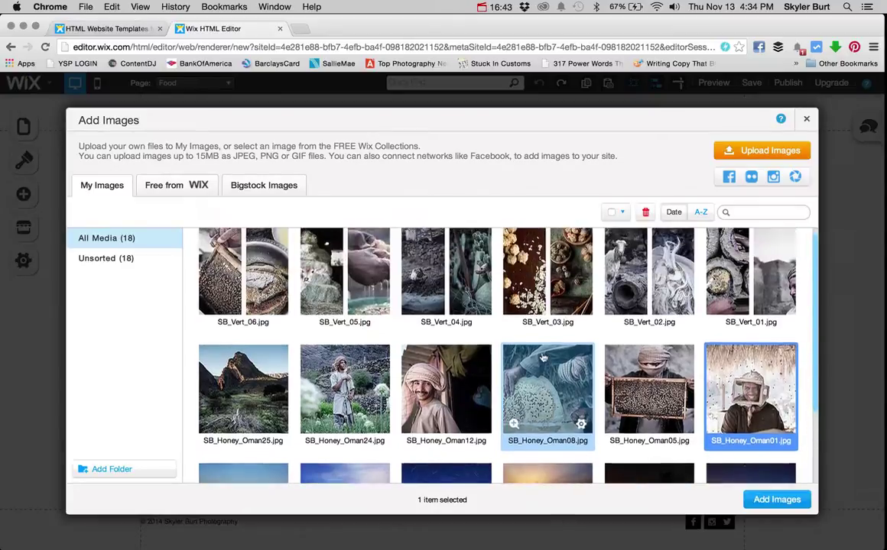
shift+click(246, 395)
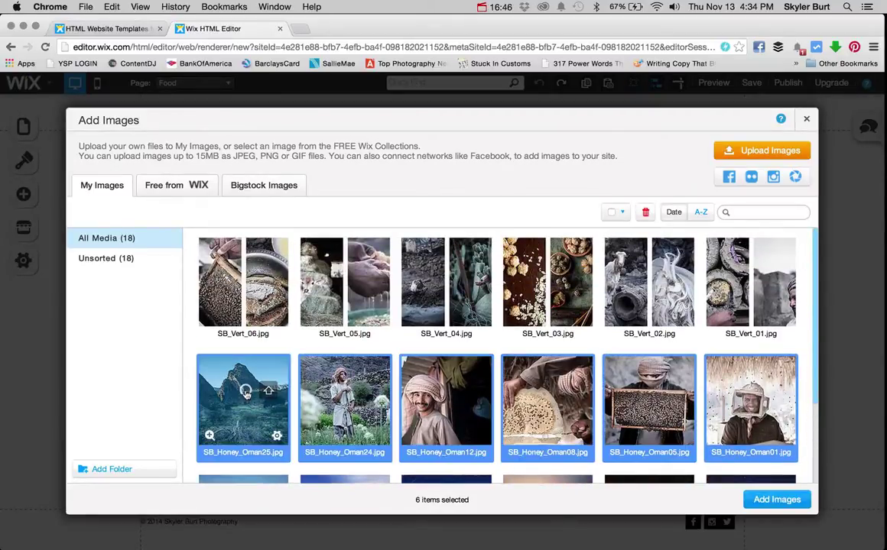
click(262, 294)
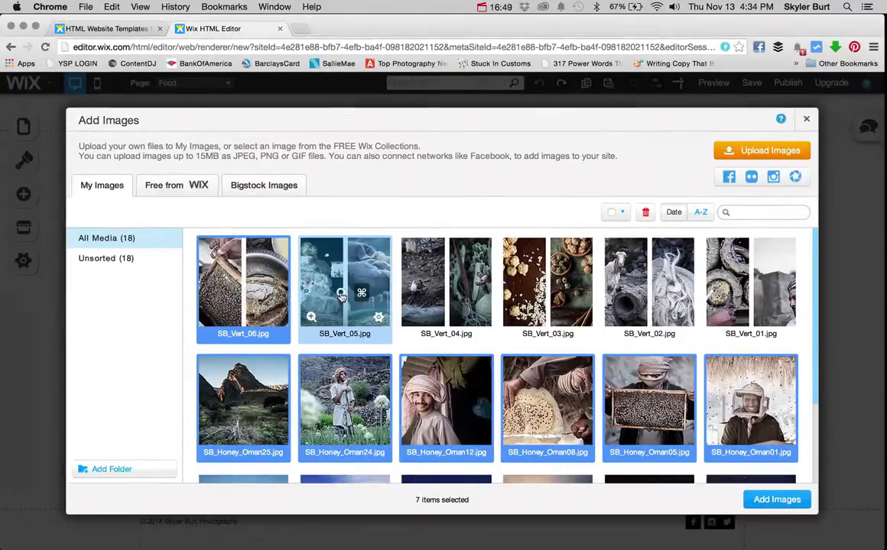
click(329, 266)
click(432, 270)
click(501, 266)
click(600, 268)
click(735, 302)
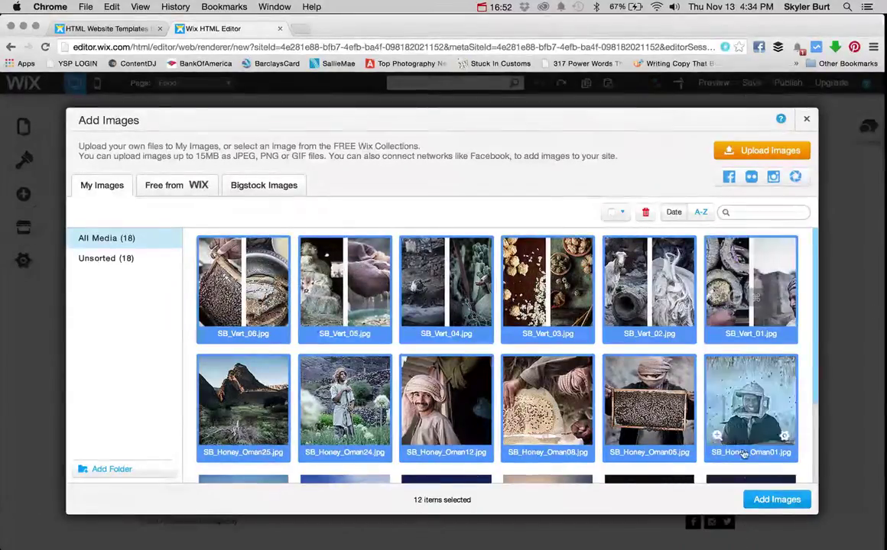
click(768, 501)
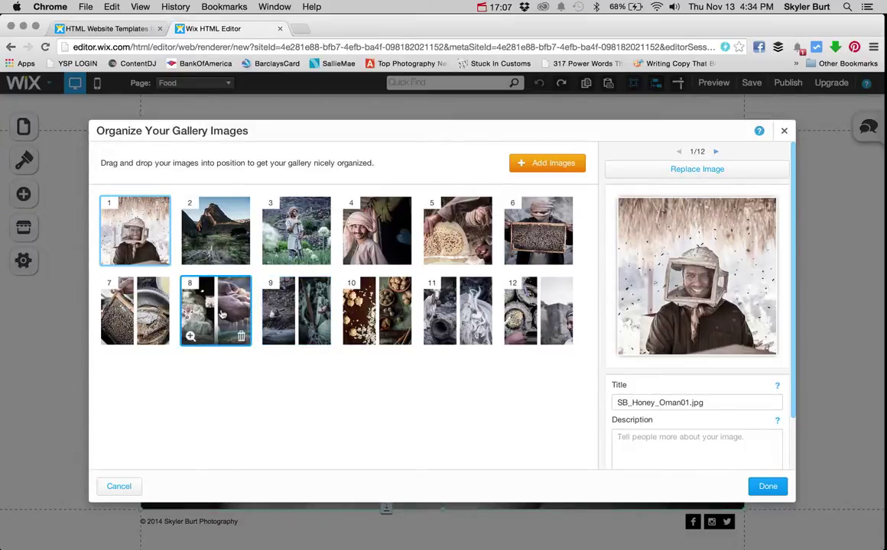
Reorder the Food gallery so SB_Vert_06, SB_Honey_Oman05, SB_Vert_05 and SB_Honey_Oman08 follow the beekeeper portrait as images 2 to 5.
drag(149, 311, 211, 229)
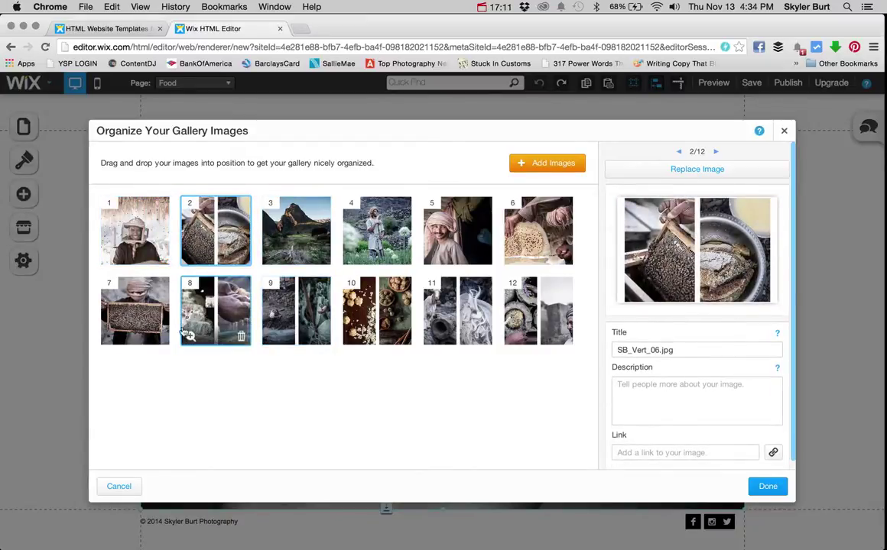
drag(134, 310, 286, 229)
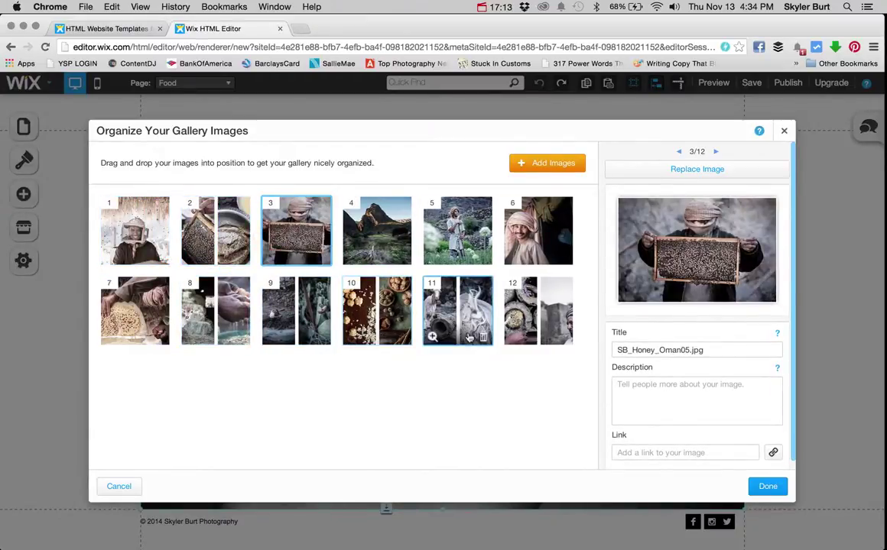
drag(466, 298, 369, 237)
drag(503, 218, 379, 230)
drag(305, 311, 376, 229)
drag(289, 323, 451, 242)
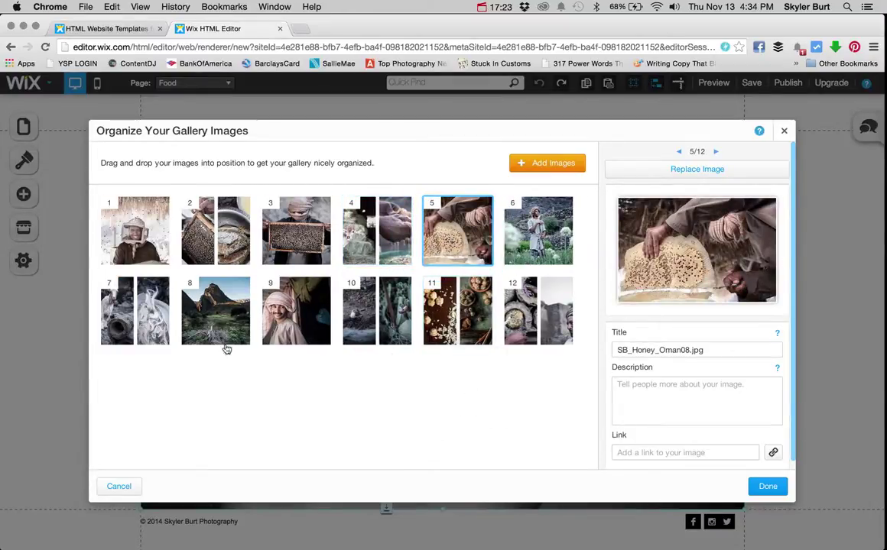
Move SB_Honey_Oman12 to seventh place in the gallery, SB_Honey_Oman25 and then SB_Vert_03 to eighth, and finally SB_Vert_01 to sixth.
drag(283, 322, 118, 314)
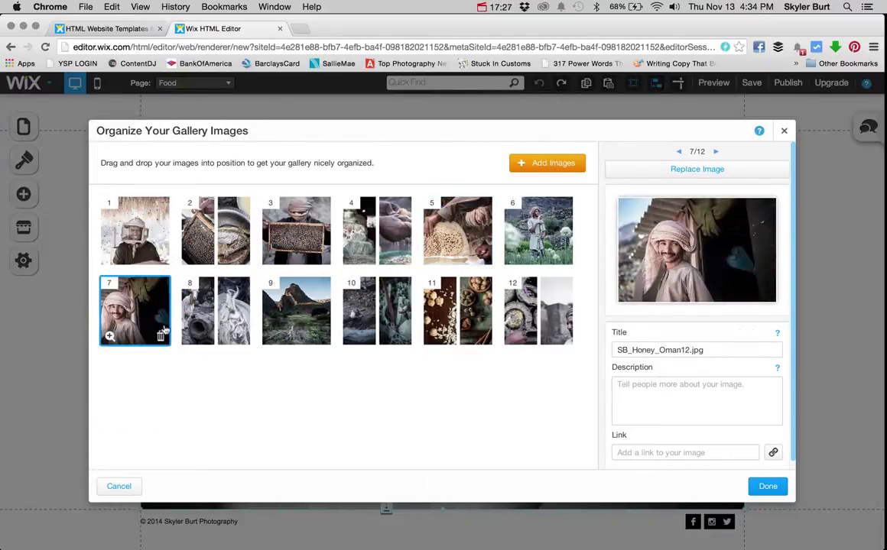
drag(304, 322, 218, 317)
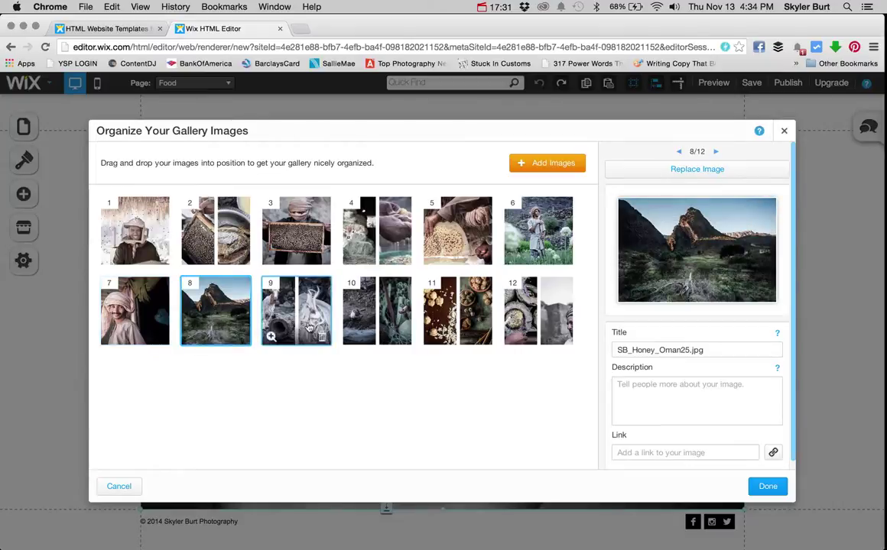
drag(452, 314, 210, 310)
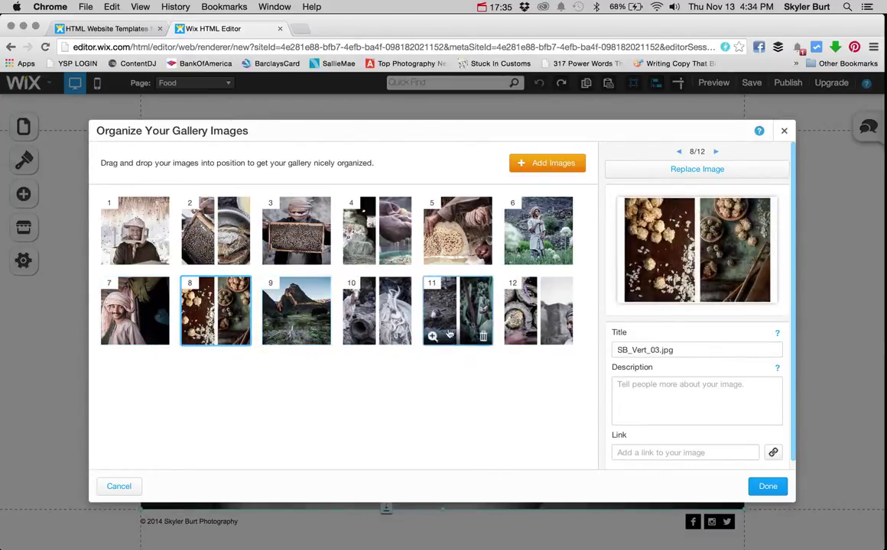
drag(524, 321, 510, 256)
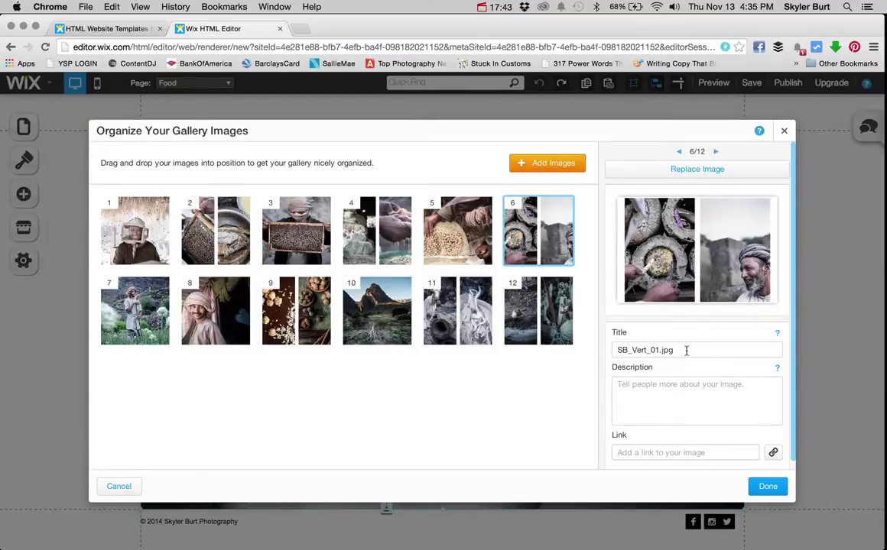
Replace the file name title of the first gallery image, the beekeeper portrait, with "Honey Farmer".
click(153, 229)
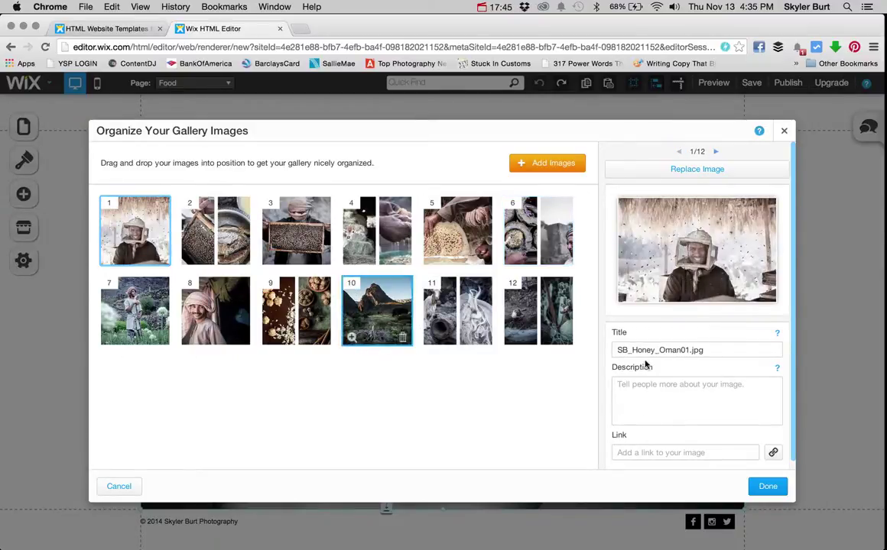
double_click(714, 351)
triple_click(714, 351)
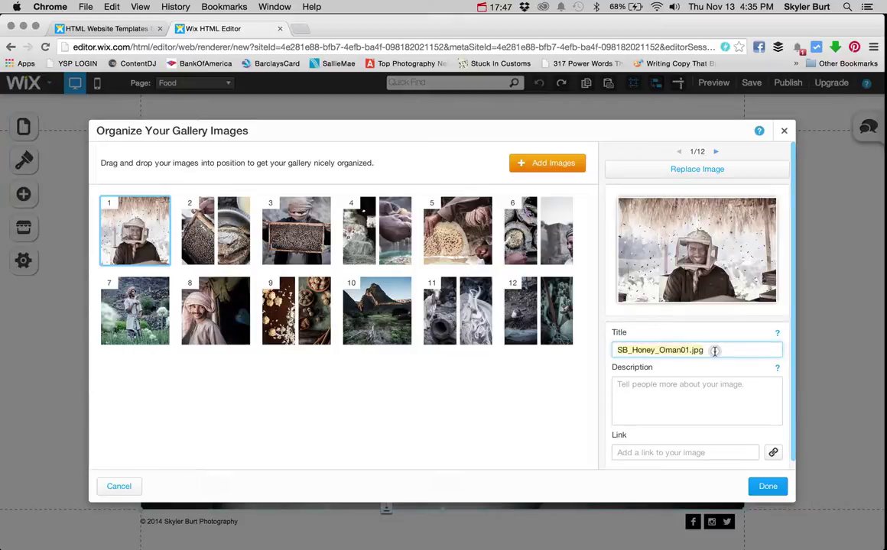
text(Hone)
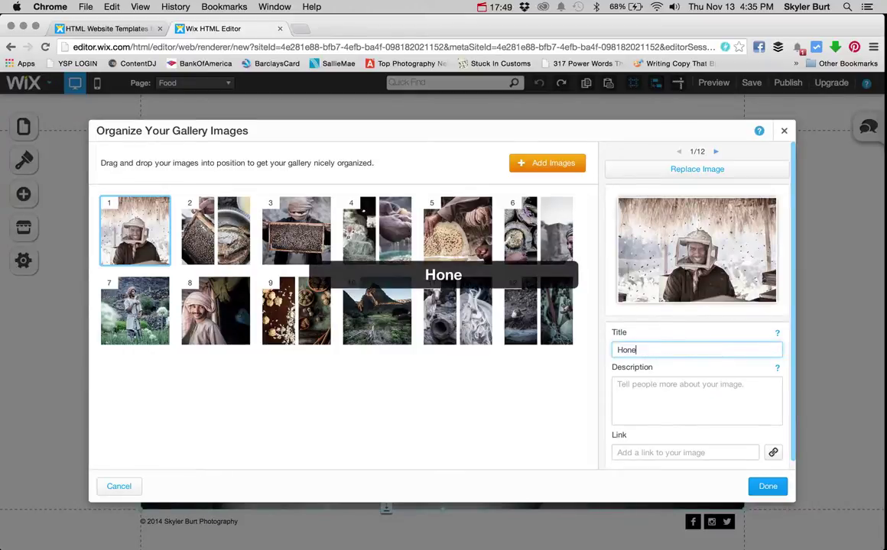
text(y Farmer)
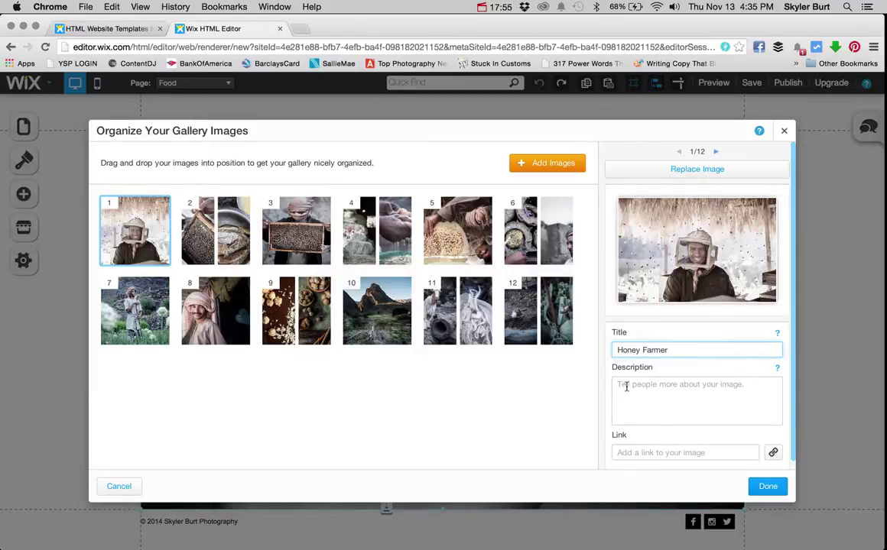
Extend the beekeeper image's title to "Oman Honey Farmer" and apply the gallery changes to the Food page.
click(692, 385)
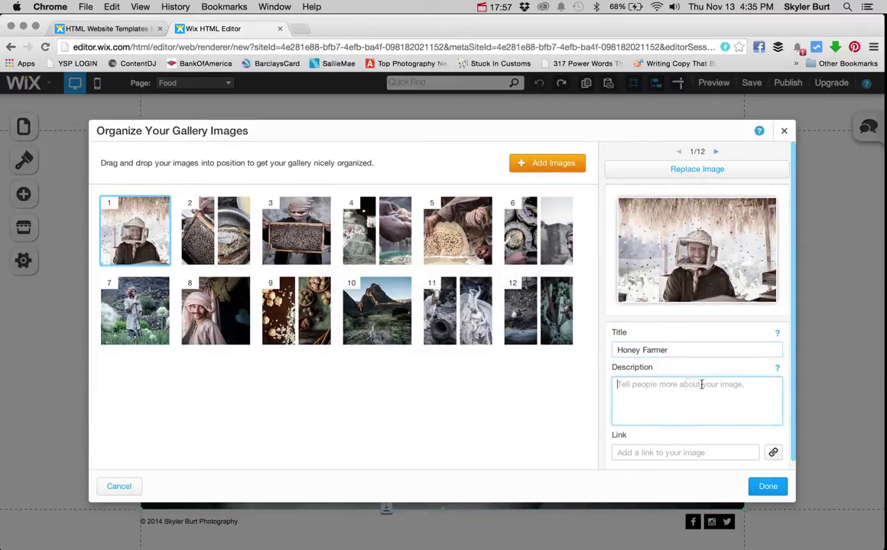
click(233, 230)
click(299, 229)
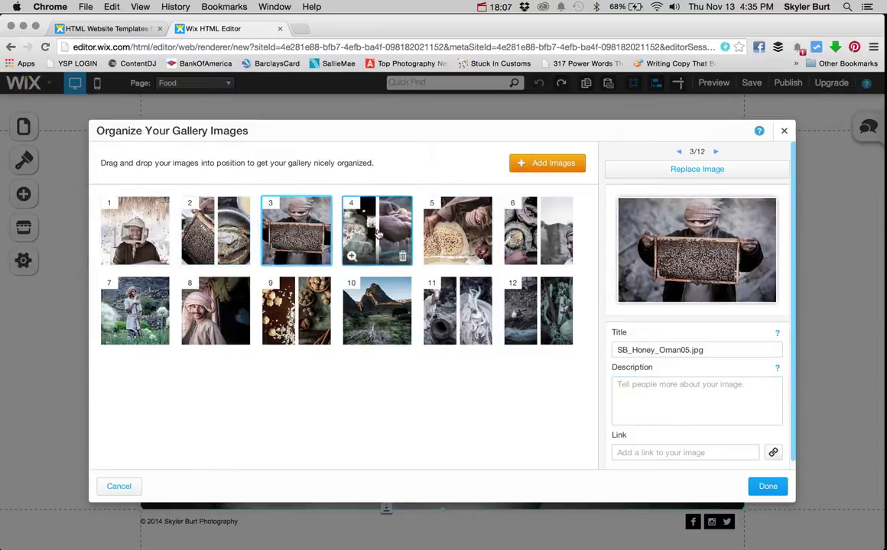
click(153, 225)
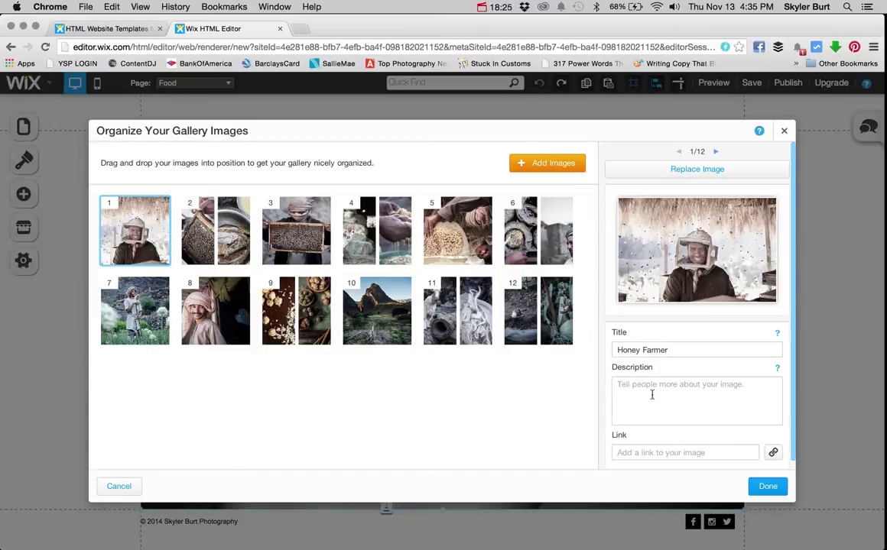
click(615, 349)
text(Oman)
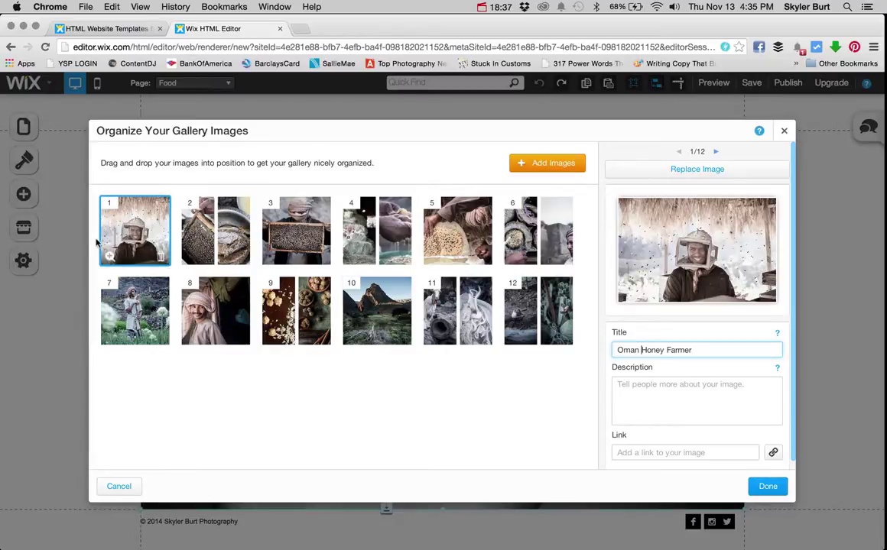
click(767, 486)
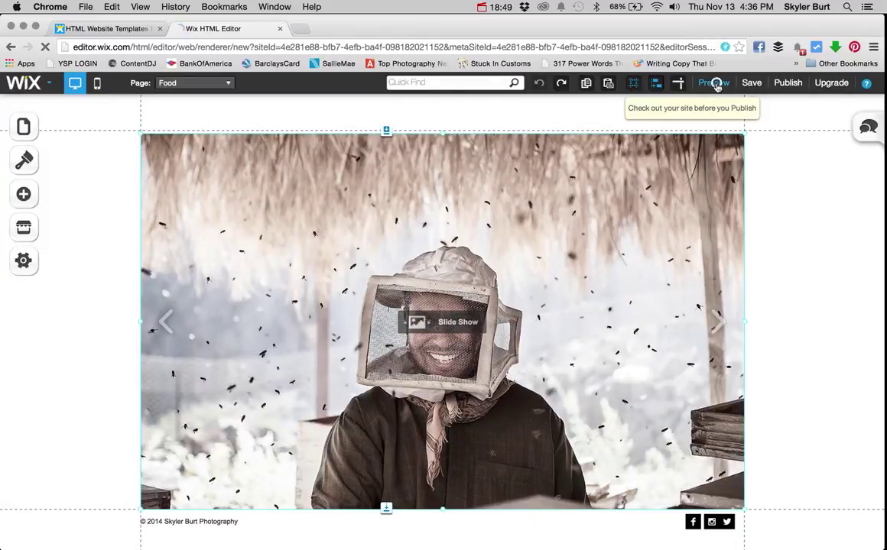
Preview the site and examine every image and caption in the Food slide show, returning to the editor when done.
click(713, 83)
scroll(590, 315, down, 2)
click(724, 312)
click(724, 312)
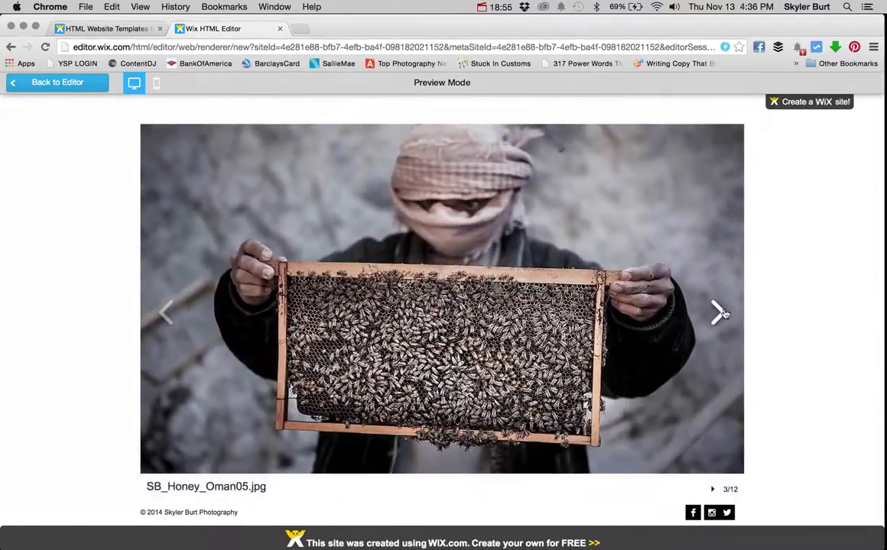
click(717, 312)
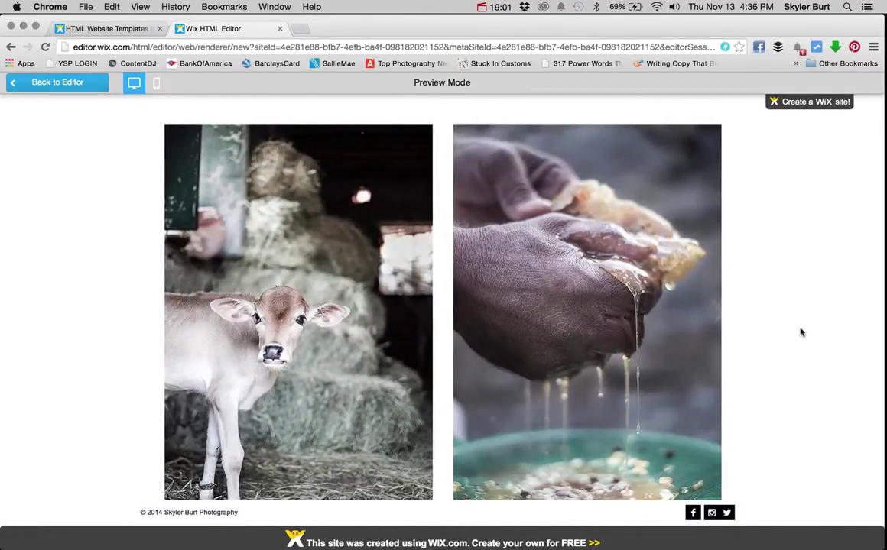
mouse_move(717, 313)
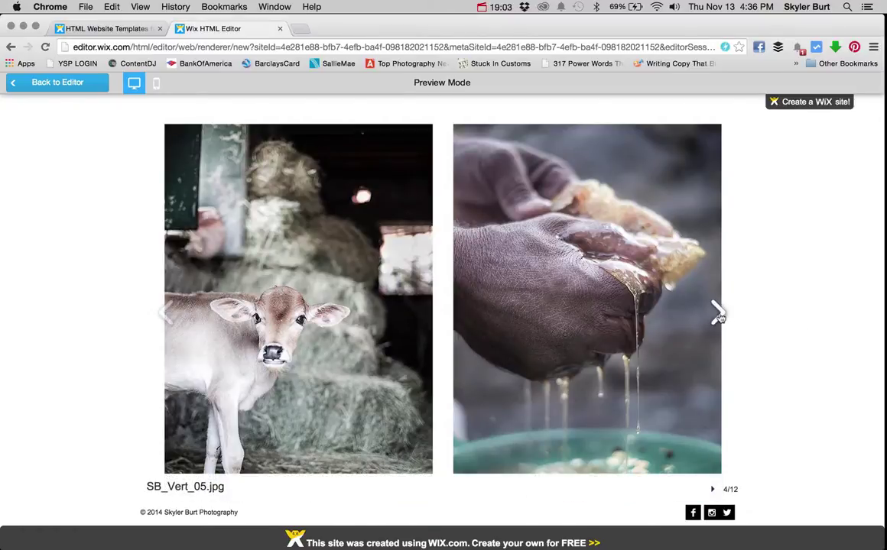
click(717, 313)
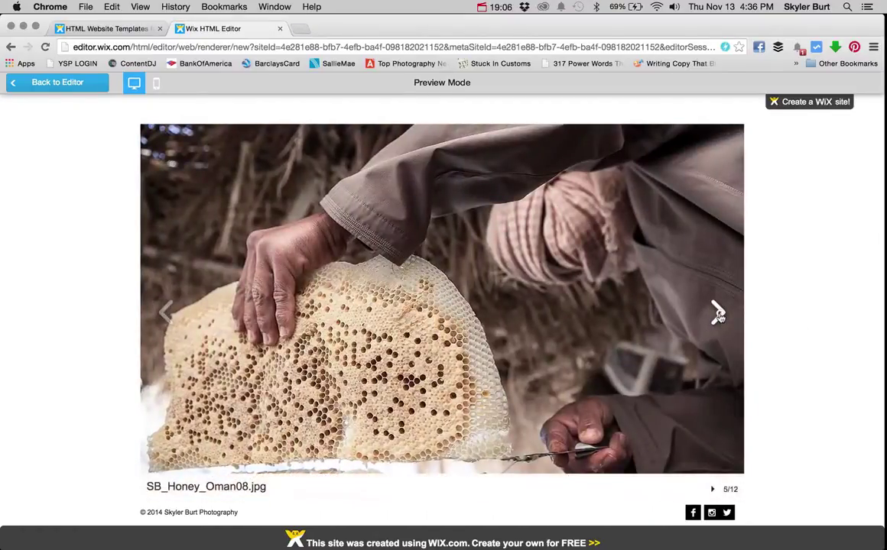
click(717, 313)
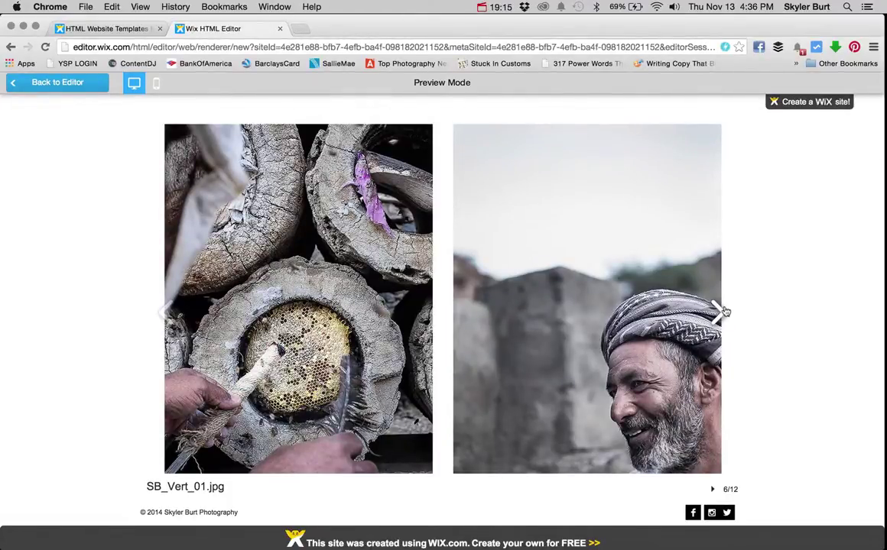
click(722, 312)
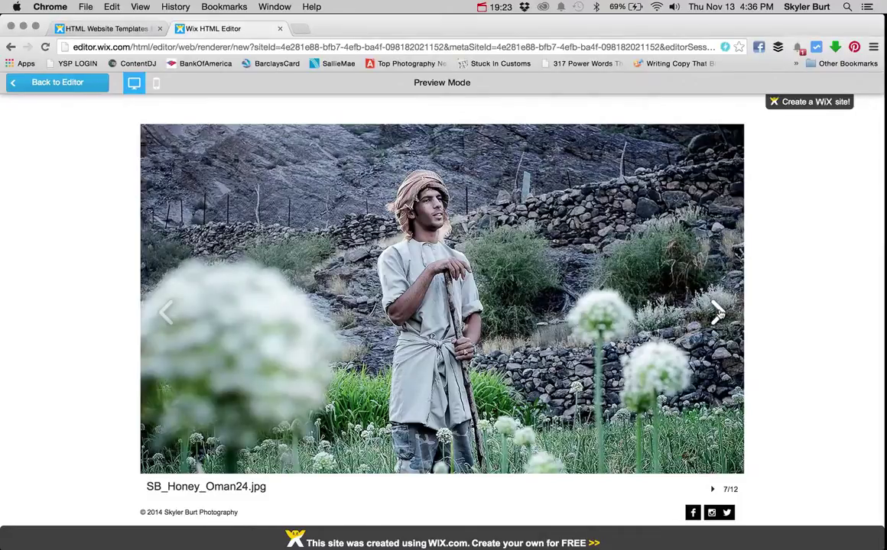
click(718, 312)
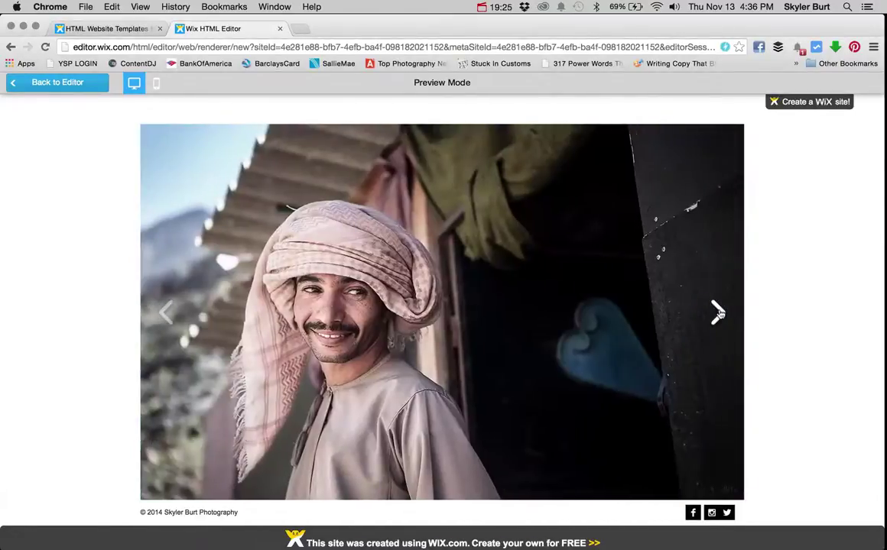
click(719, 312)
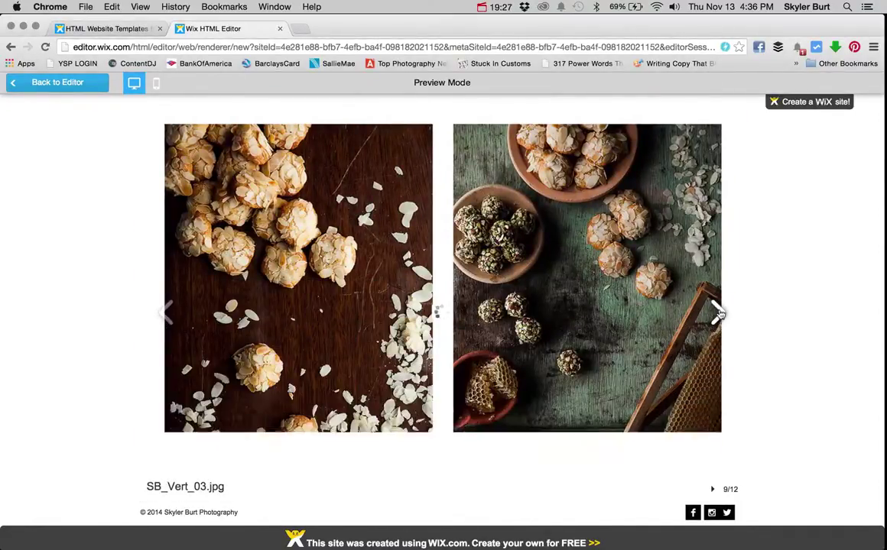
click(719, 312)
click(718, 312)
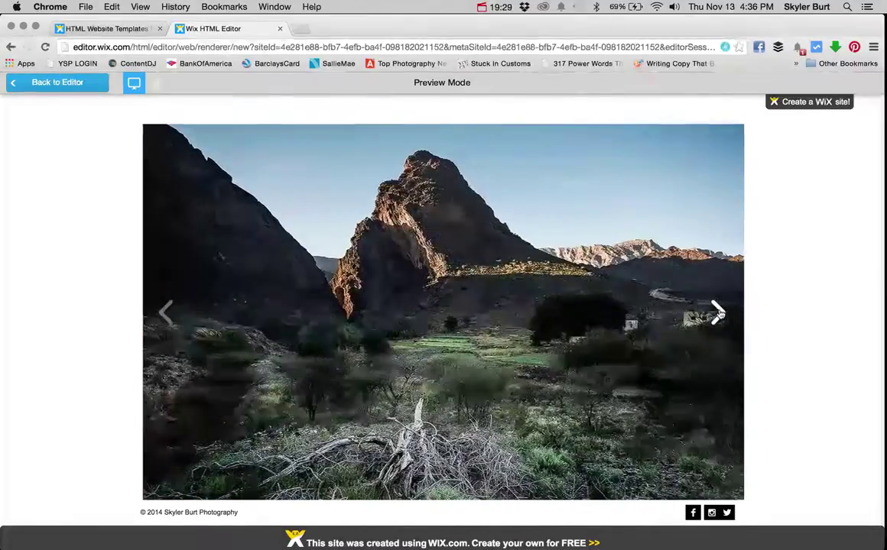
click(718, 312)
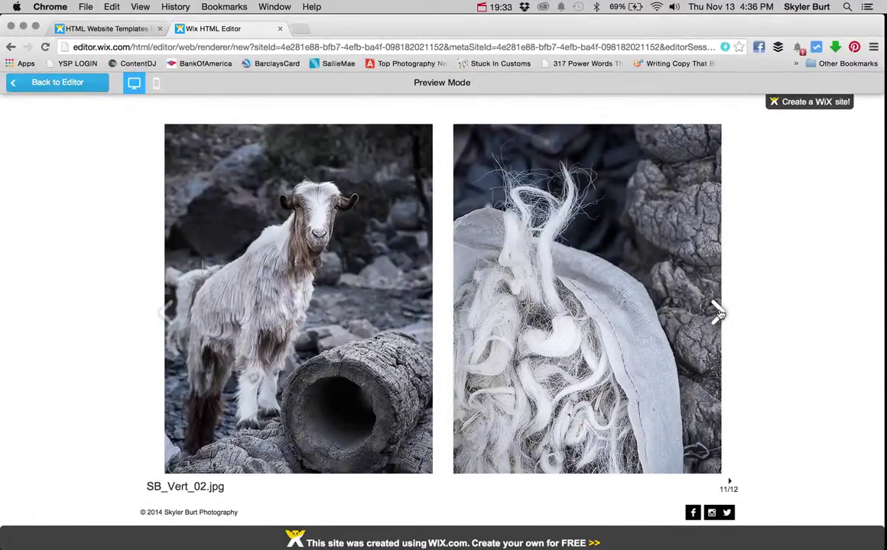
click(719, 312)
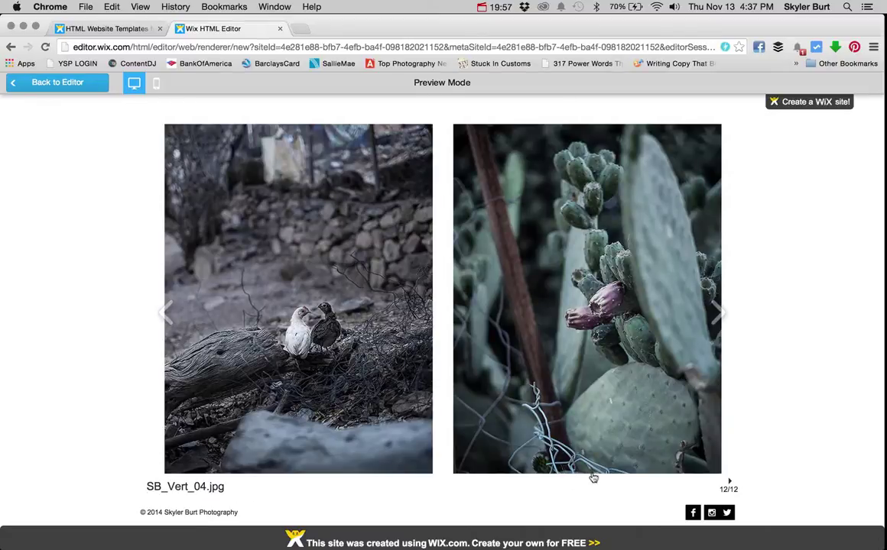
click(717, 311)
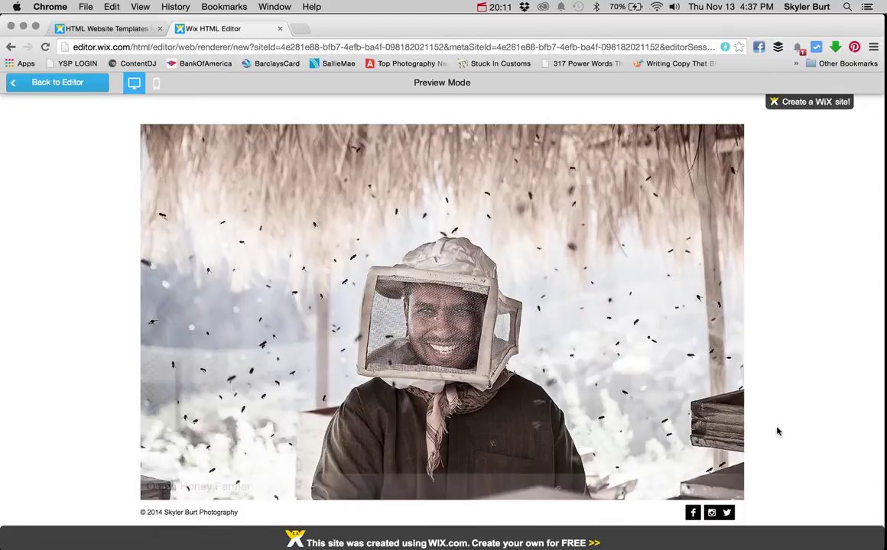
click(71, 82)
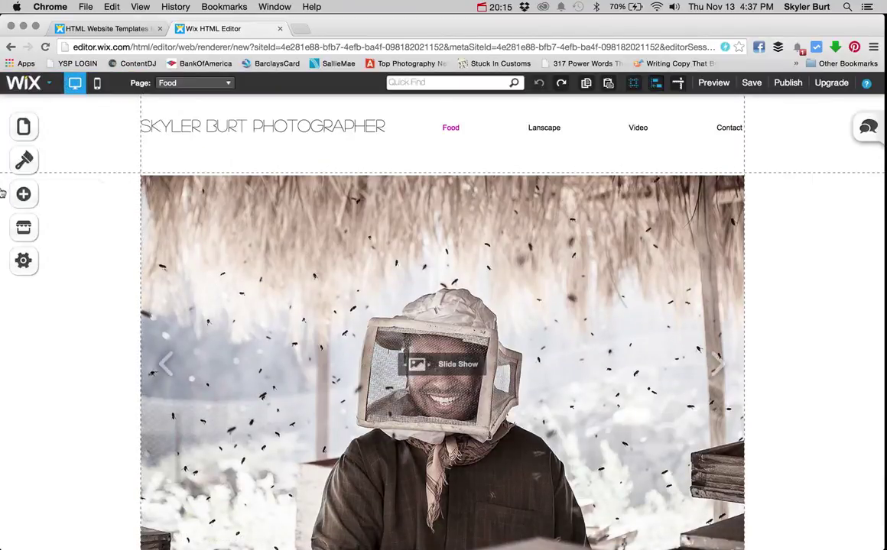
Switch to the Lanscape page and open its slide show gallery for organizing images.
click(24, 126)
click(107, 261)
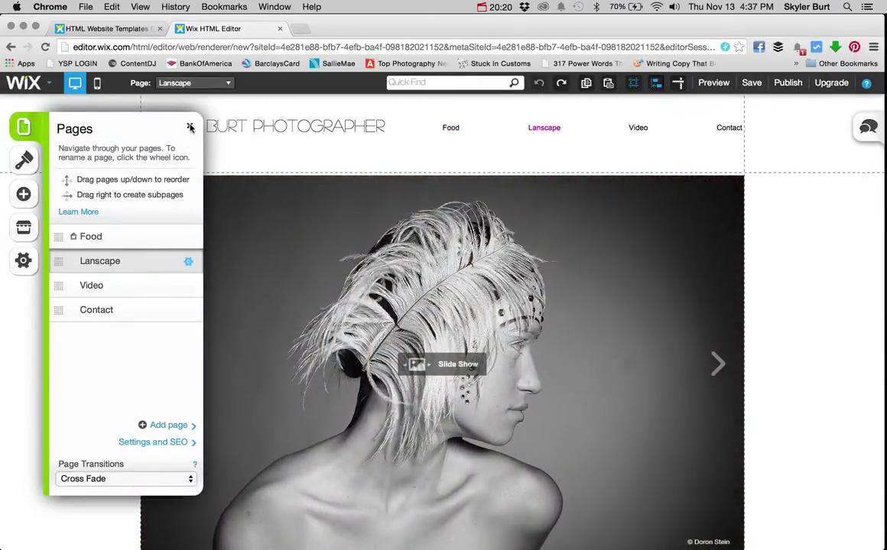
click(189, 125)
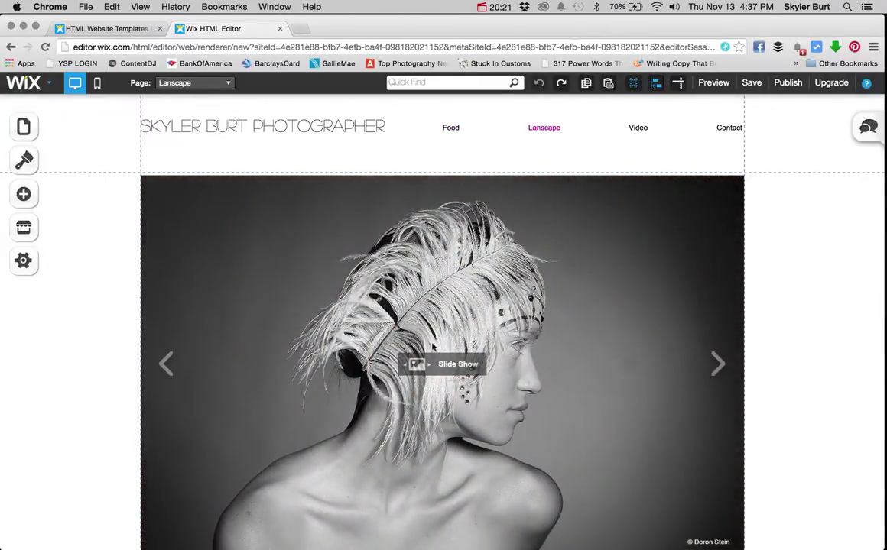
double_click(461, 366)
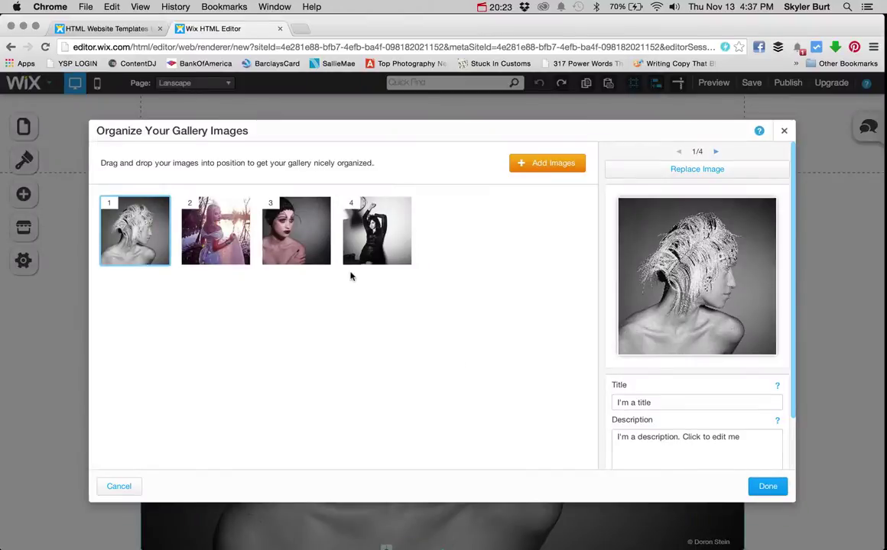
Remove all four template images from the Lanscape page's slide show gallery.
click(383, 241)
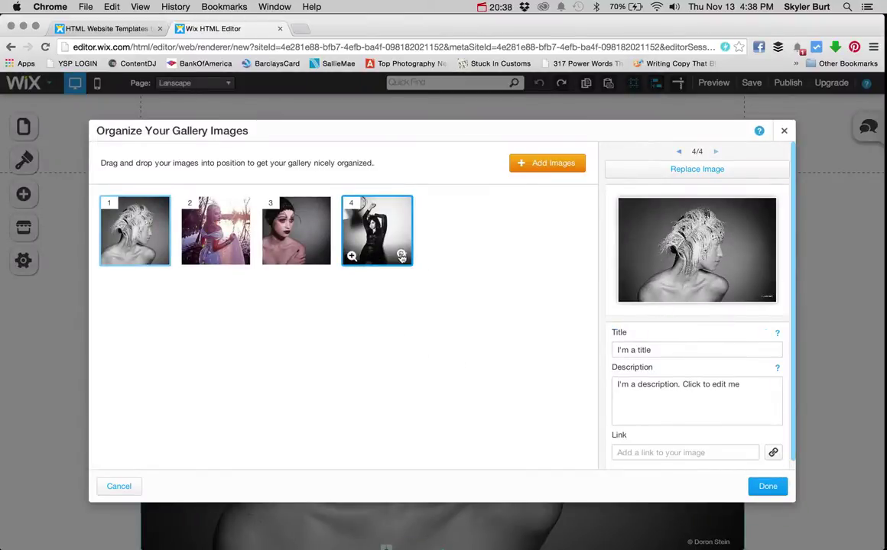
click(402, 257)
click(321, 259)
click(241, 260)
click(161, 260)
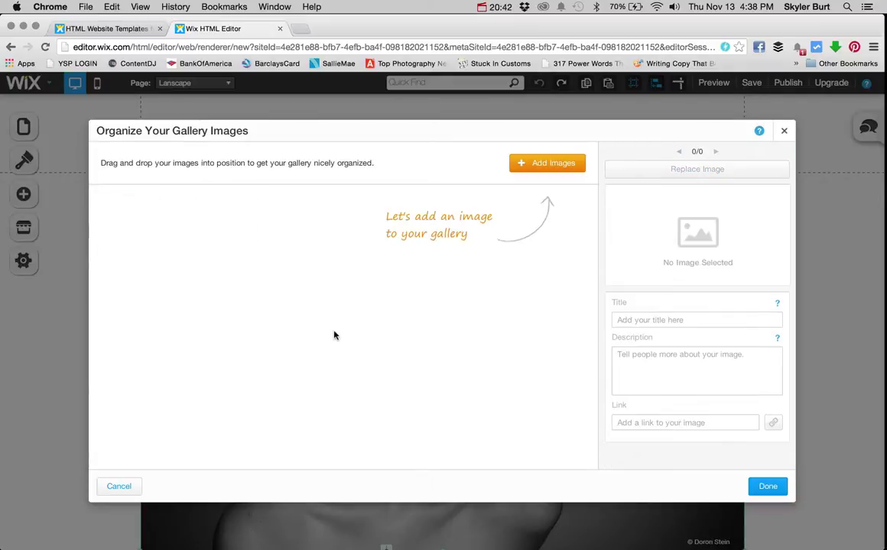
Add the six WExpT landscape photos to the Lanscape gallery, placing the sunset bay image first and the tent image last.
click(557, 165)
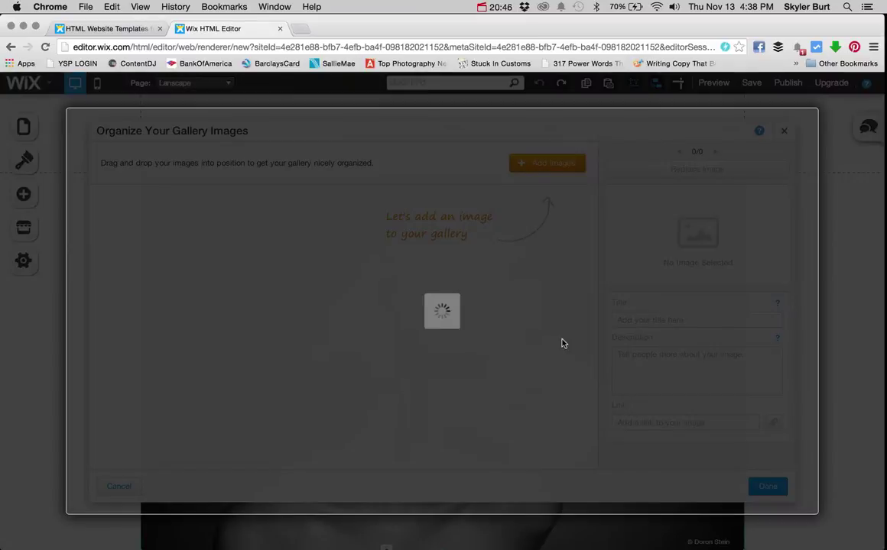
scroll(538, 260, down, 3)
click(243, 398)
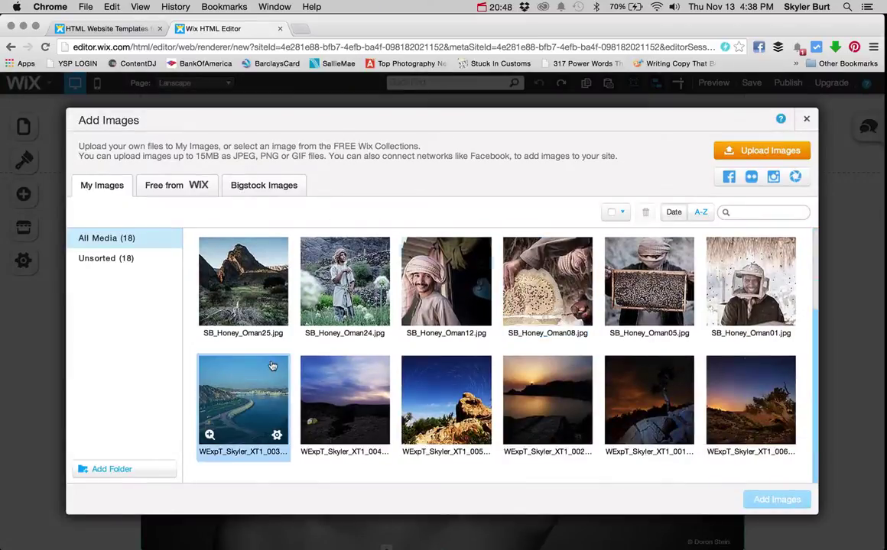
shift+click(746, 428)
click(761, 500)
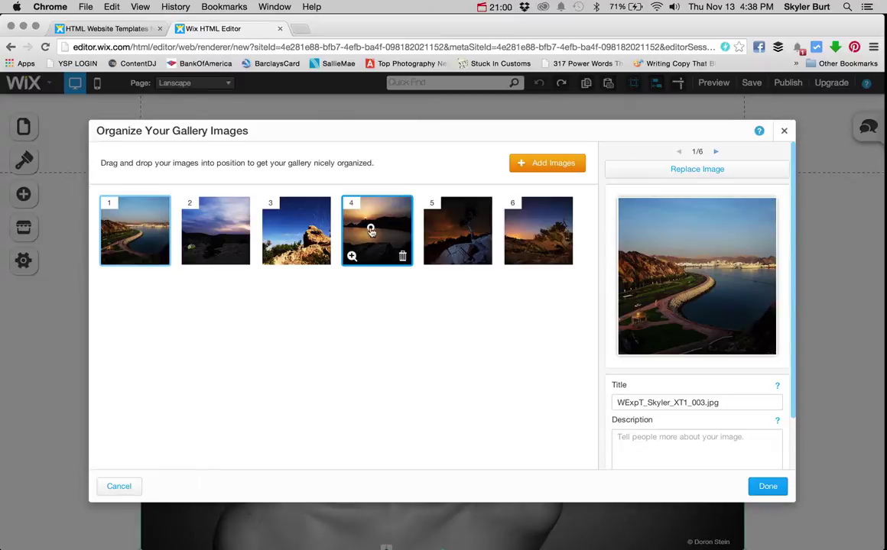
drag(370, 231, 126, 229)
drag(315, 246, 544, 237)
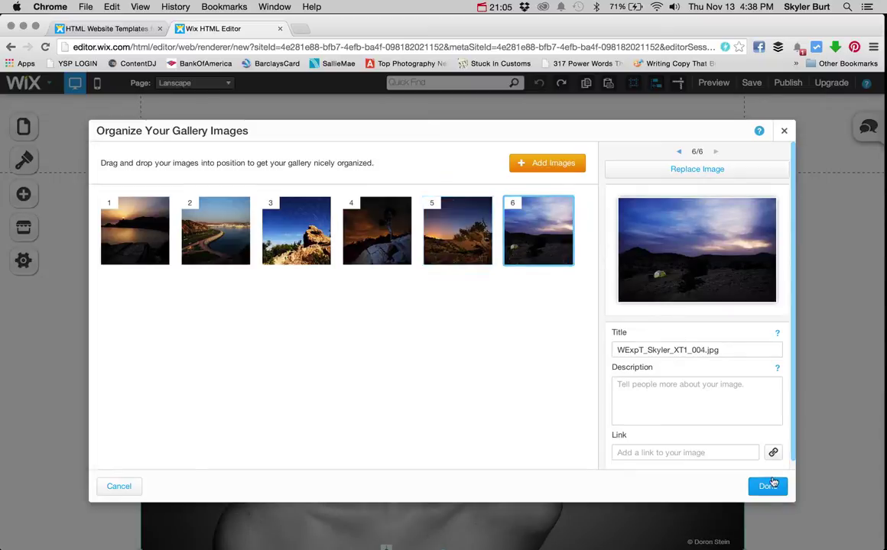
Set the tent image's title to "Oman Landscape".
click(709, 350)
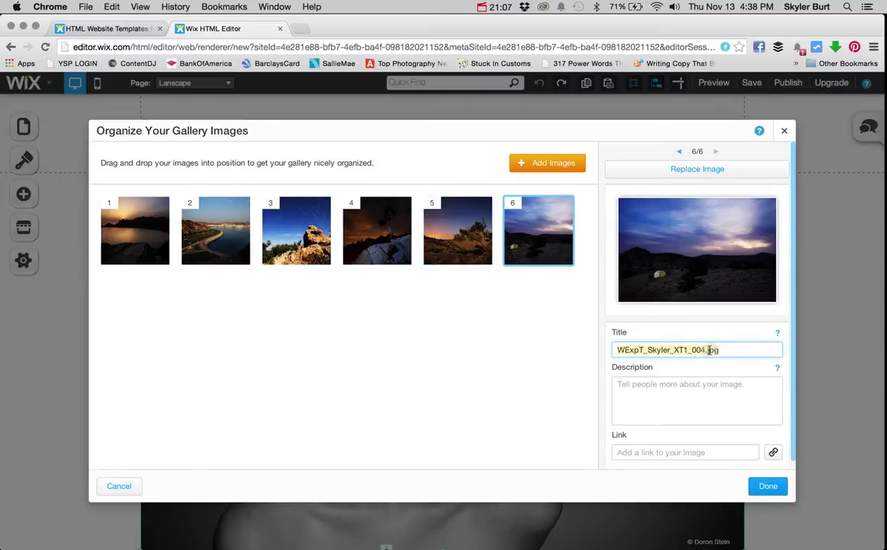
text(O)
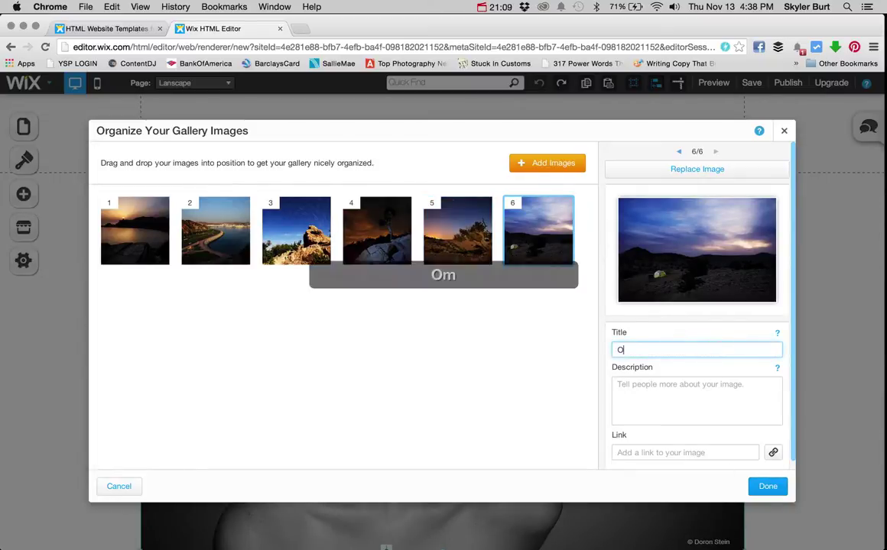
text(man Landscape)
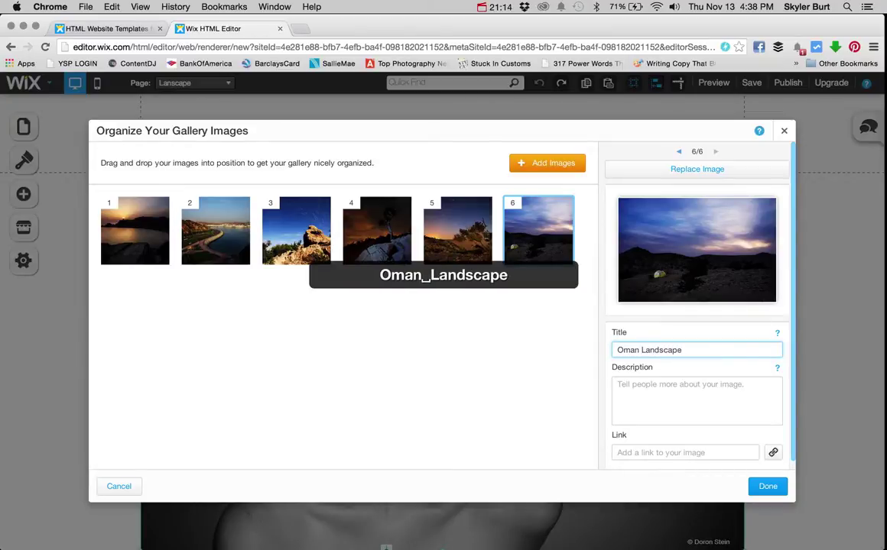
Change the tent image's title to "Jebel Ahdar Oman" and apply the gallery changes to the Lanscape page.
triple_click(722, 350)
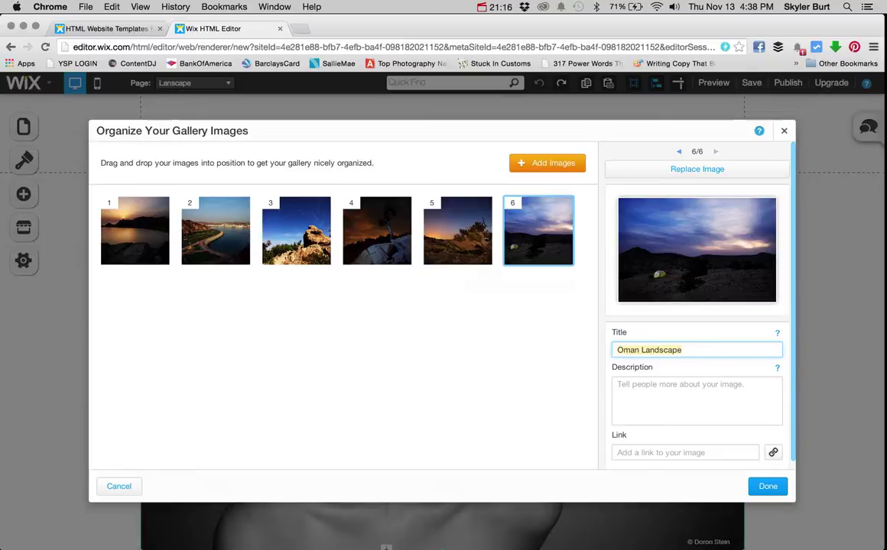
text(Jebel )
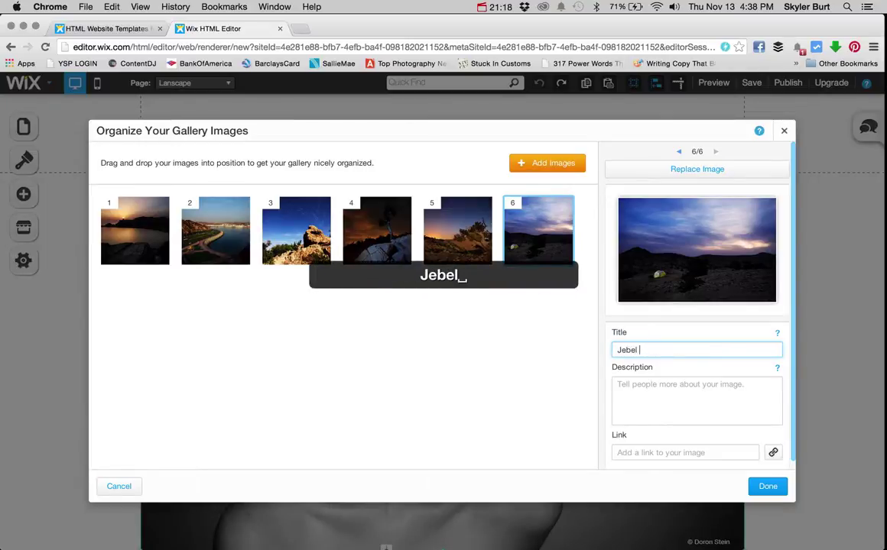
text(Ah)
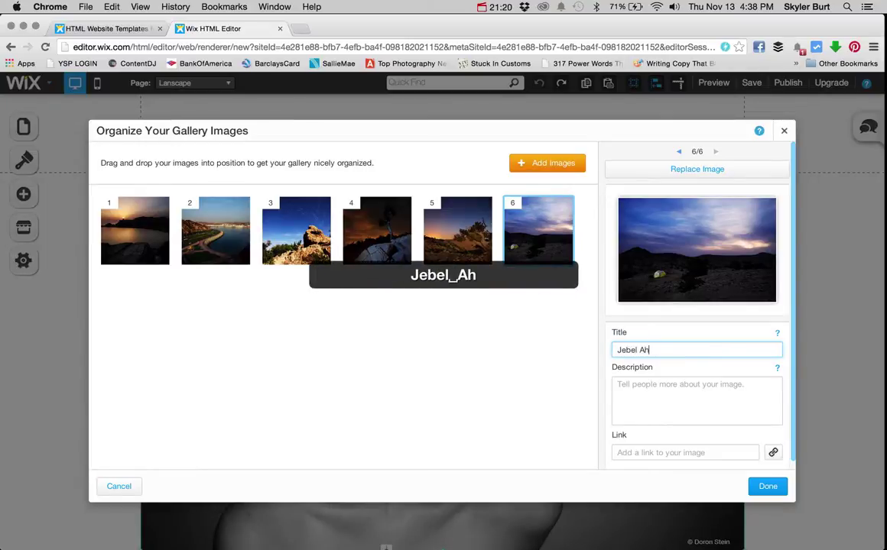
text(dar Oman)
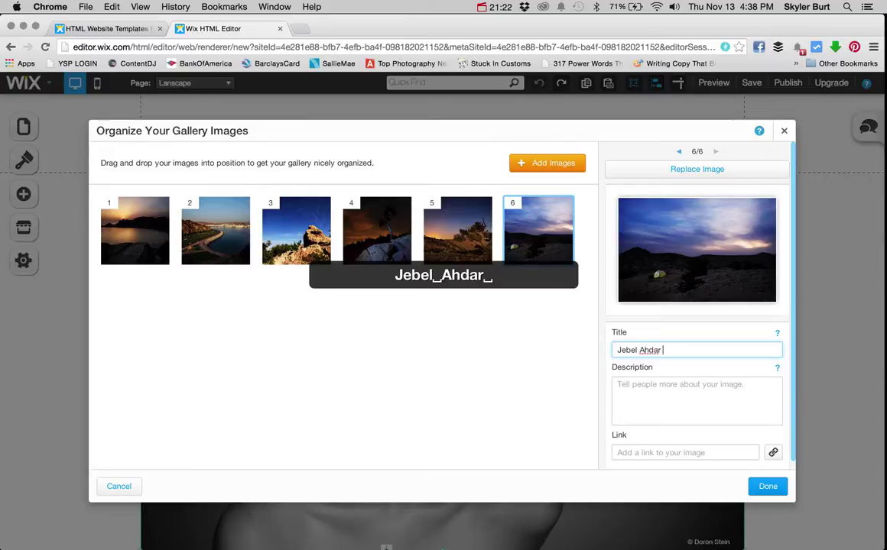
click(768, 486)
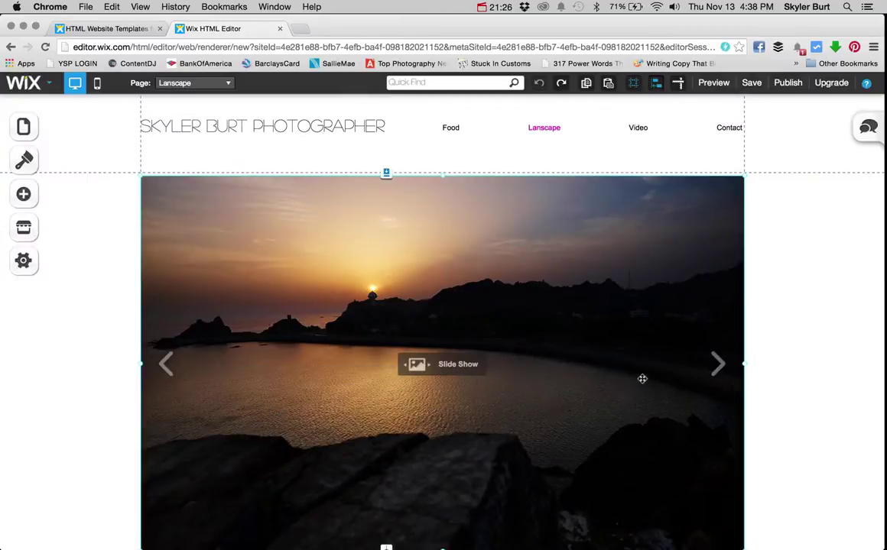
Preview the site and browse through the images and captions in the Lanscape slide show.
click(713, 83)
scroll(712, 288, down, 2)
click(715, 316)
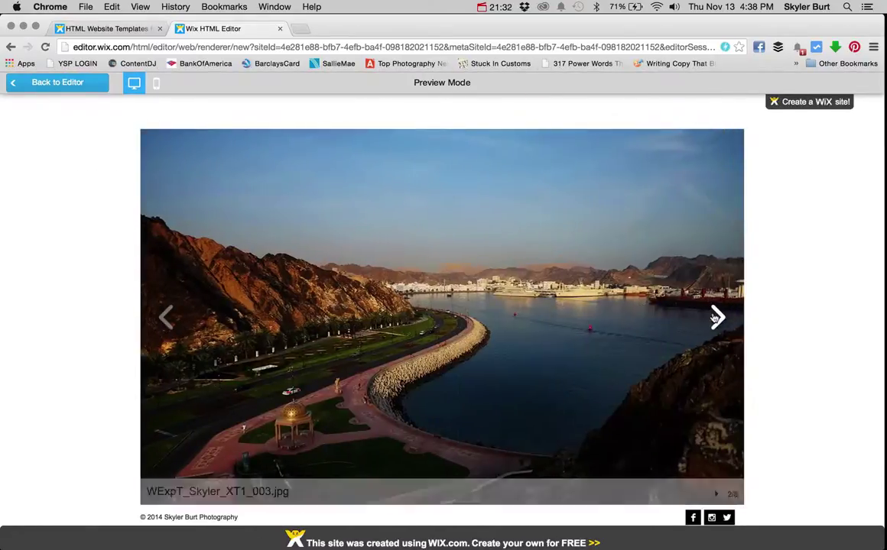
click(716, 316)
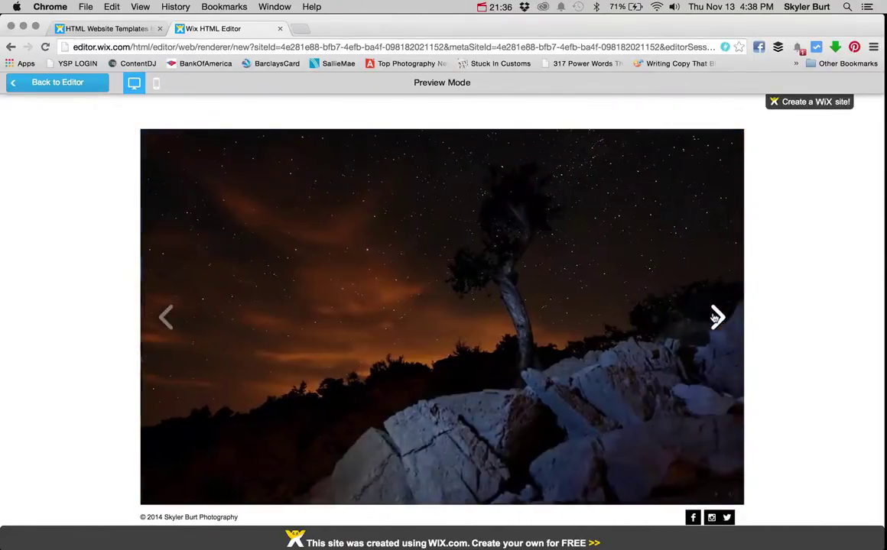
click(715, 317)
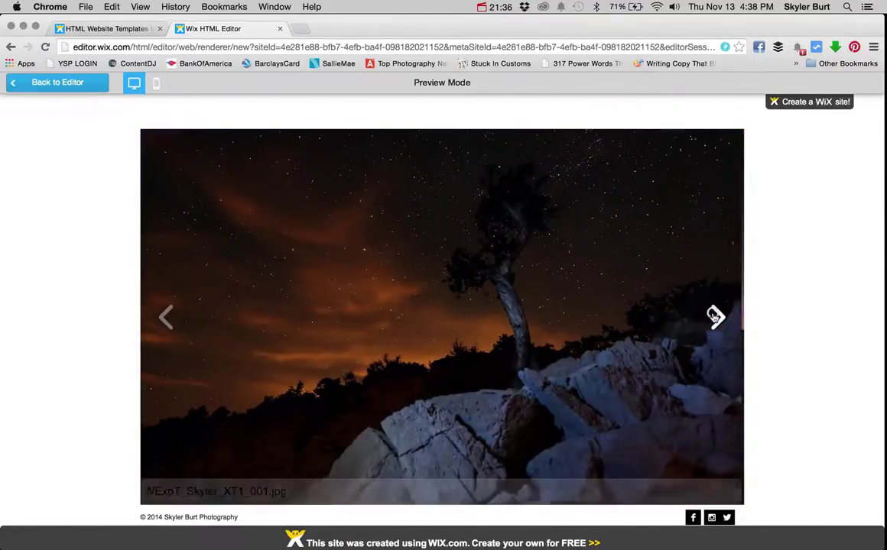
scroll(715, 313, up, 2)
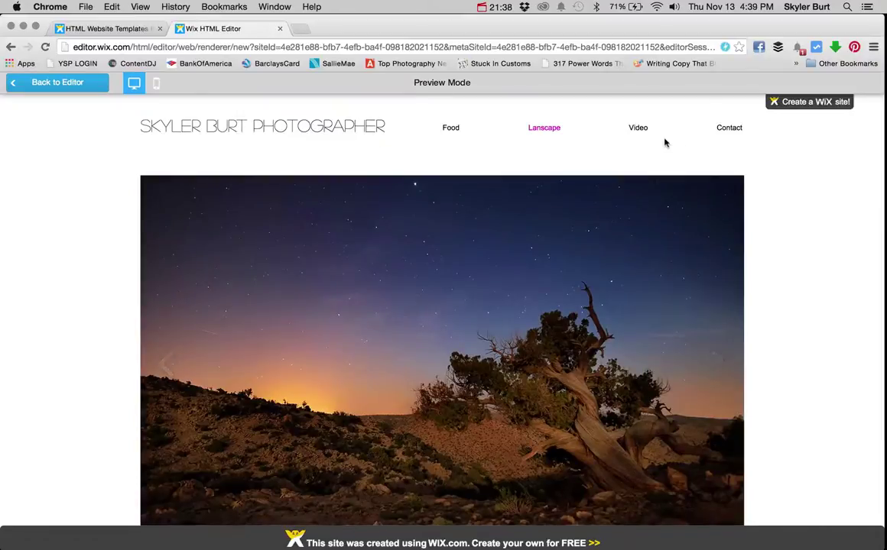
Go to the Video page, return to the editor and open the settings of the Video 1 player, selecting its video URL.
click(638, 129)
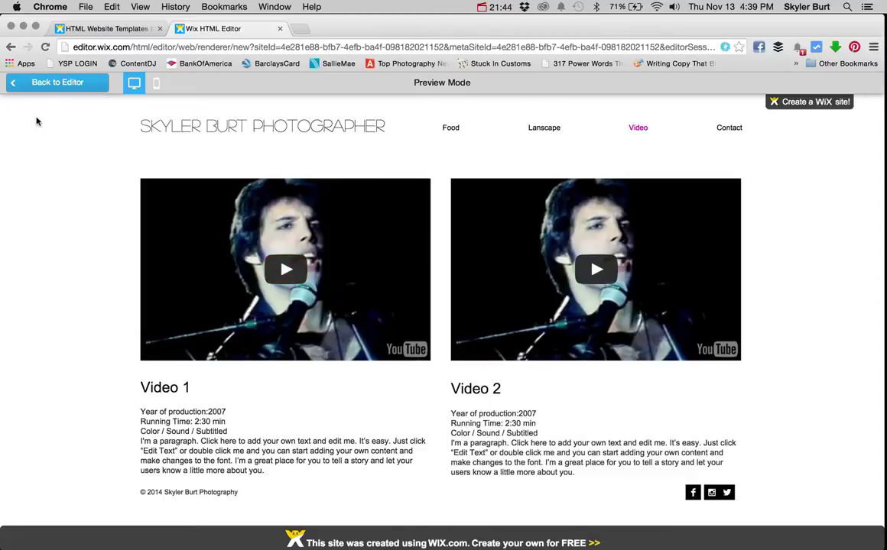
click(42, 82)
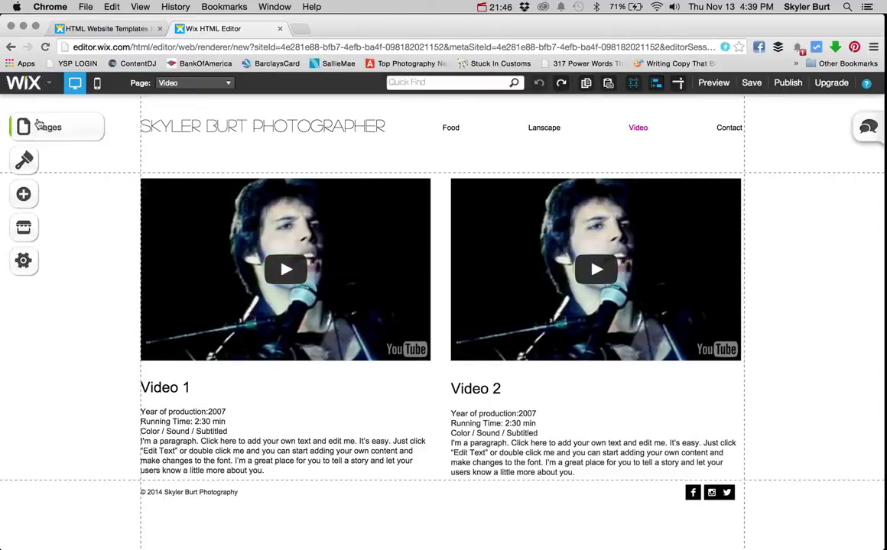
click(38, 124)
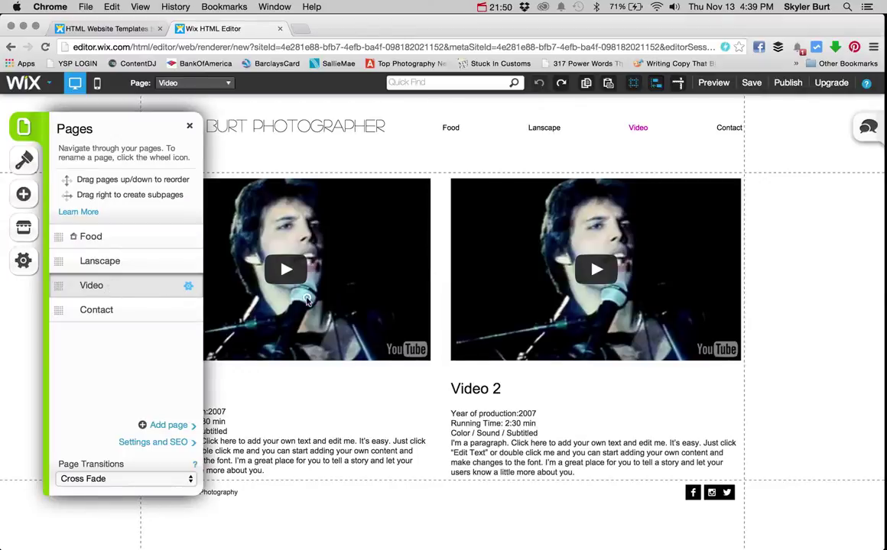
click(307, 299)
double_click(312, 337)
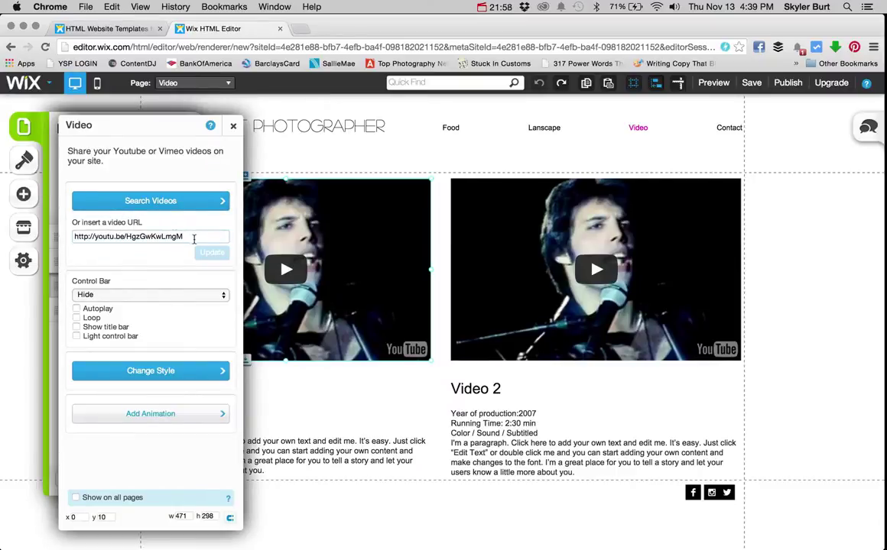
click(192, 236)
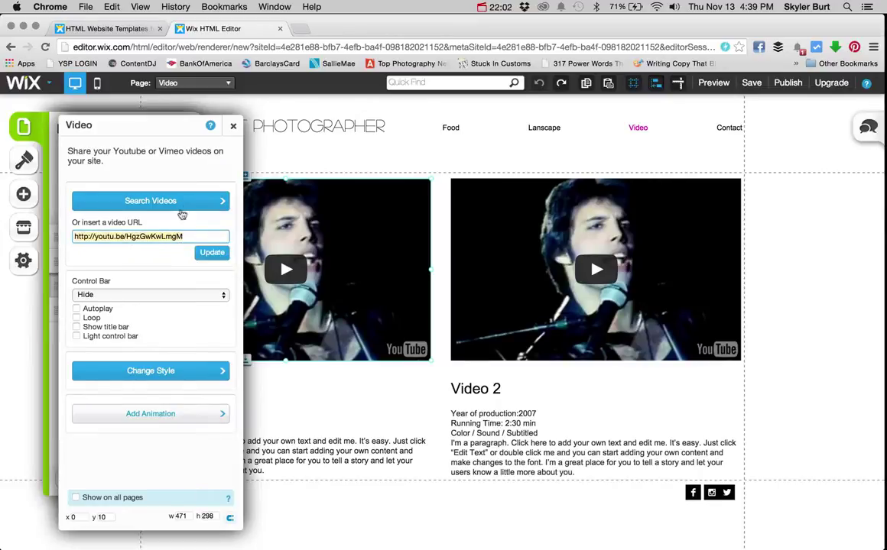
Search YouTube for "Jebel timelapse Oman" from the Video 1 player's settings.
click(170, 201)
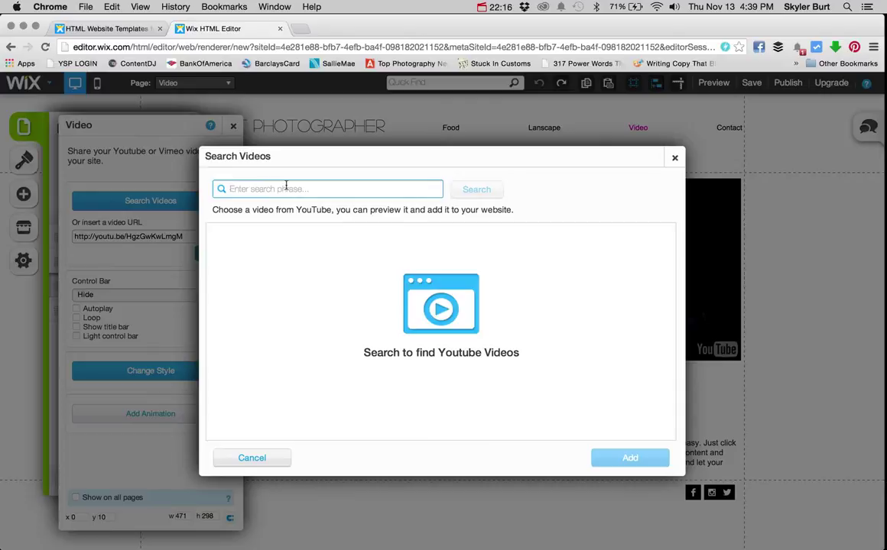
text(Je)
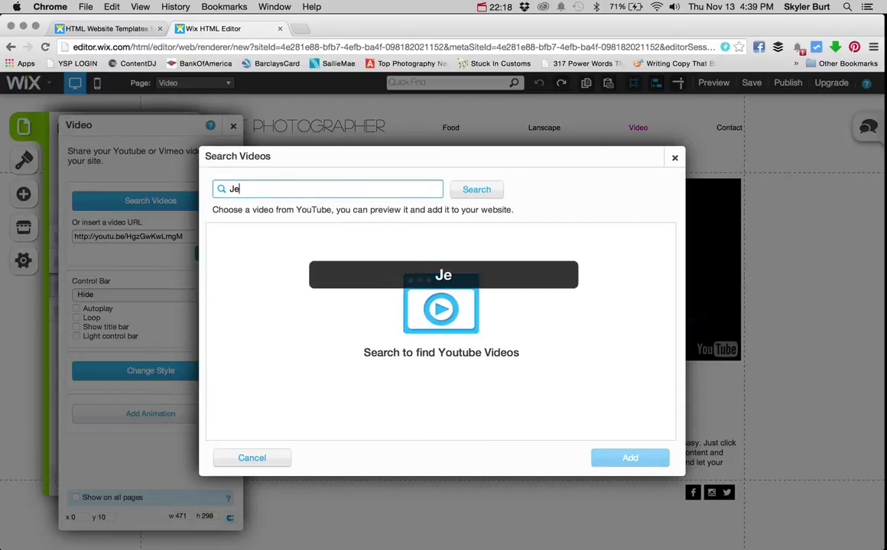
text(bel t)
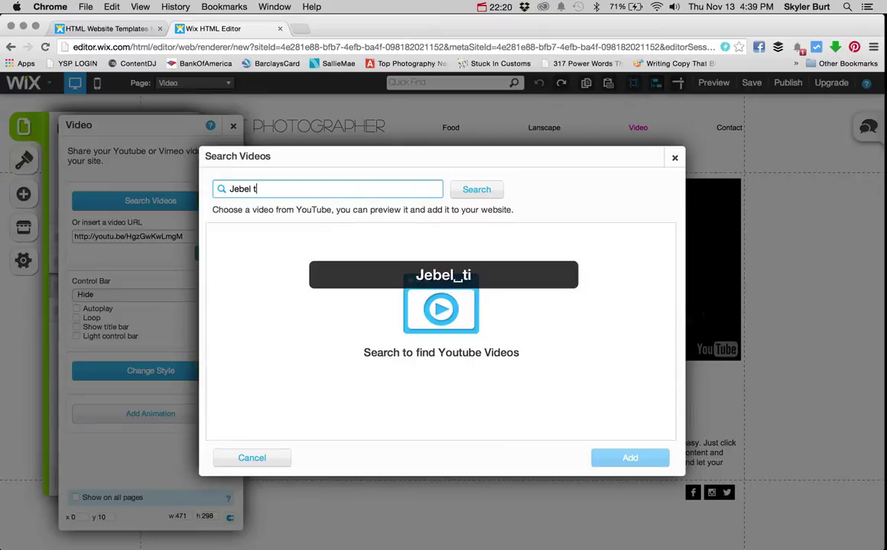
text(imelaps)
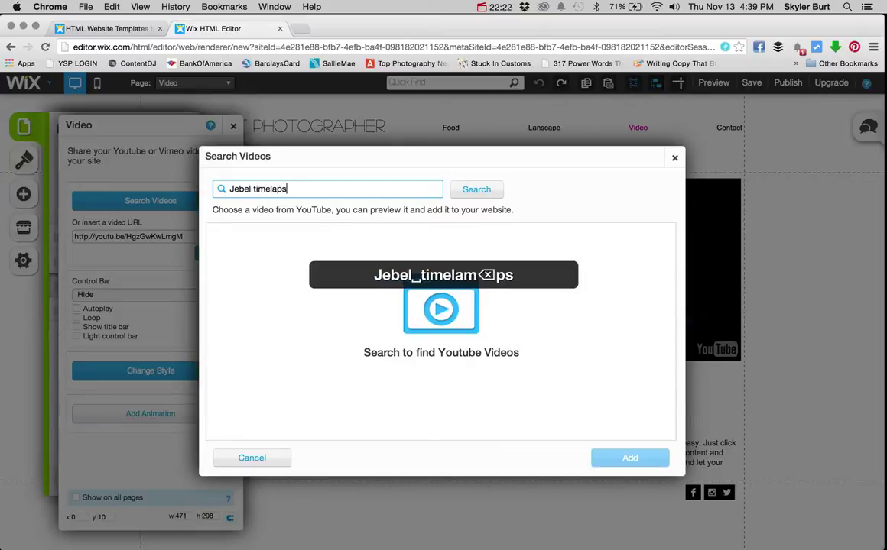
text(e Oman)
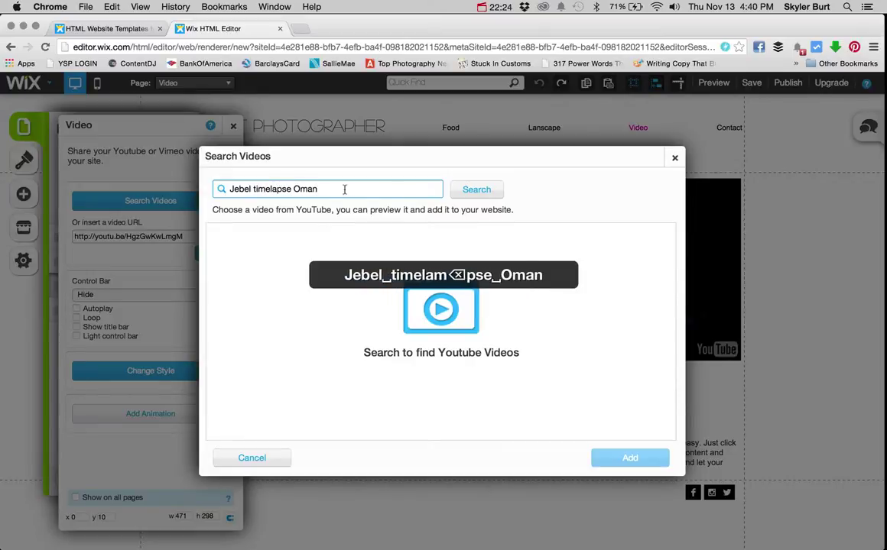
click(470, 192)
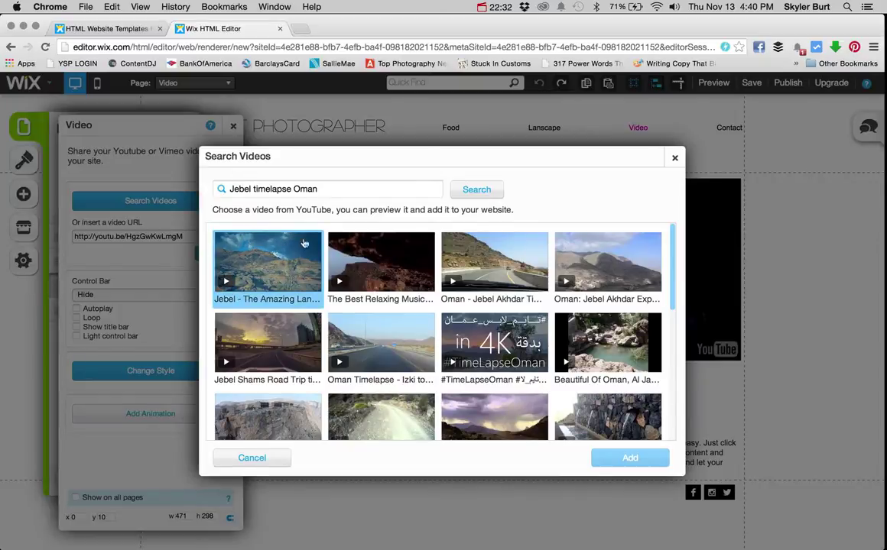
Add the "Jebel - The Amazing Lan..." video to the Video 1 player and close the video settings and page list.
click(278, 275)
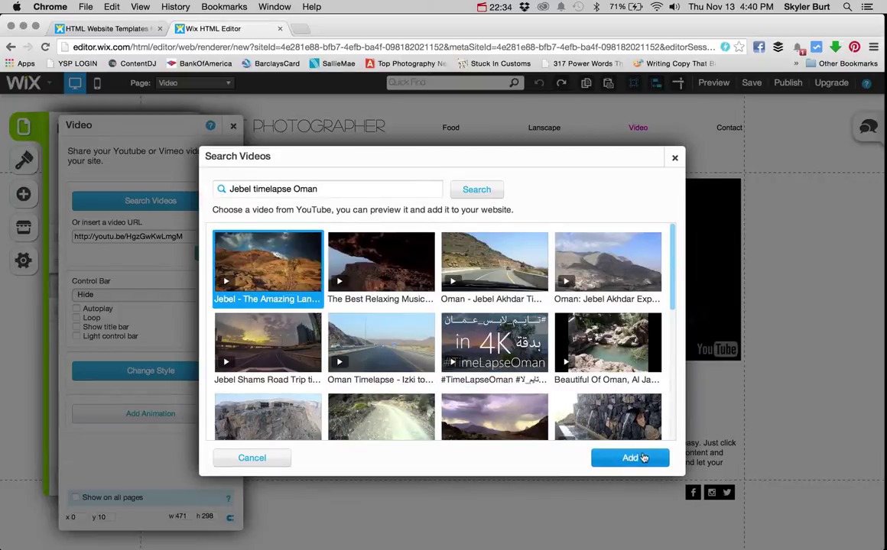
click(631, 457)
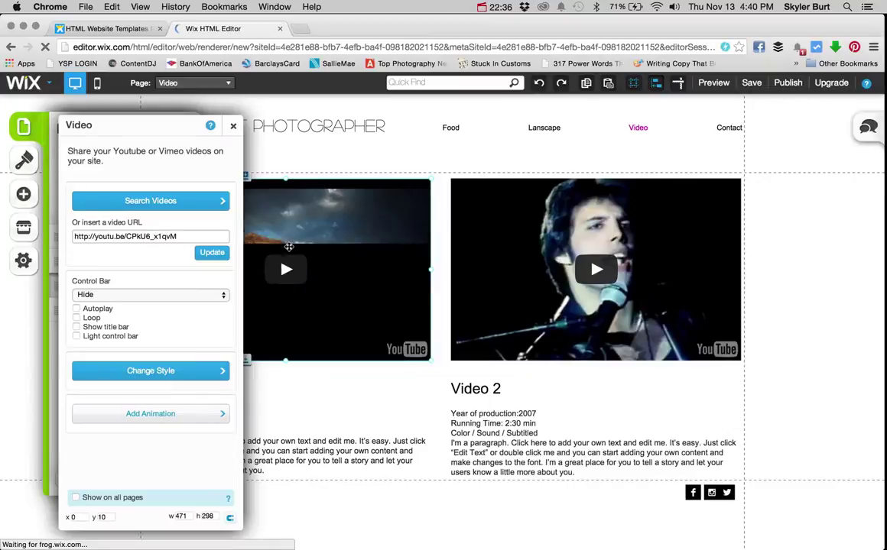
click(233, 128)
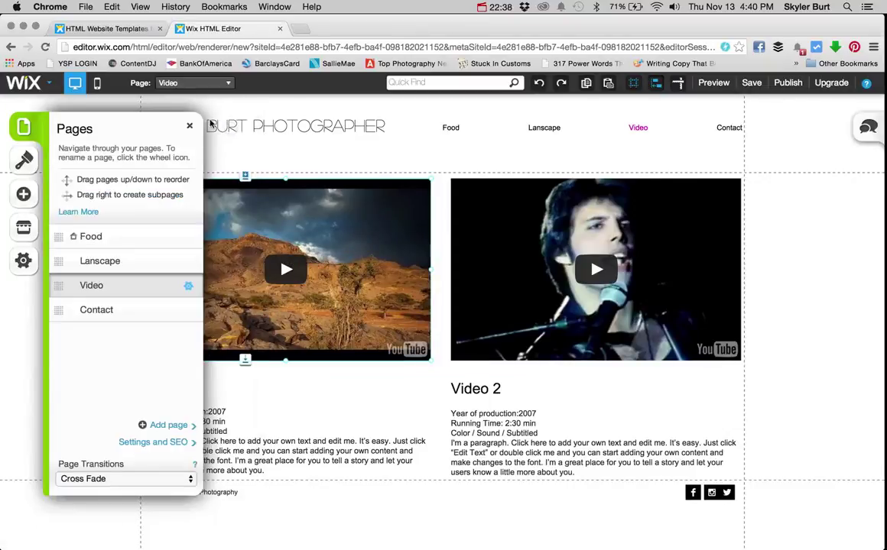
click(189, 125)
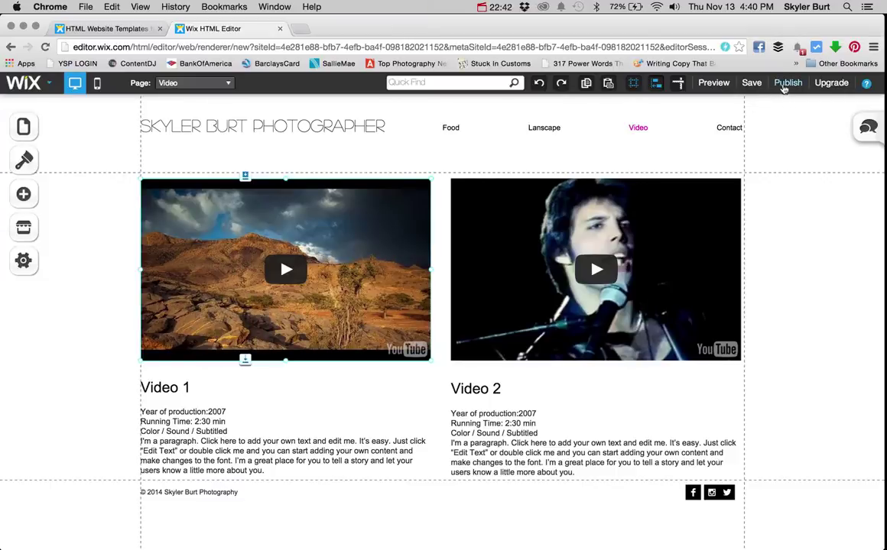
Preview the Video page, play the Video 1 clip and return to the editor.
click(710, 83)
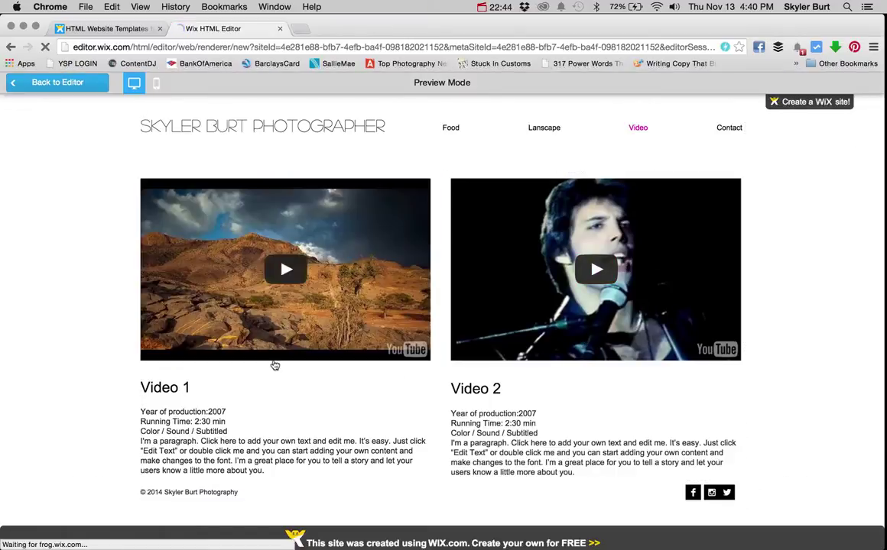
click(288, 272)
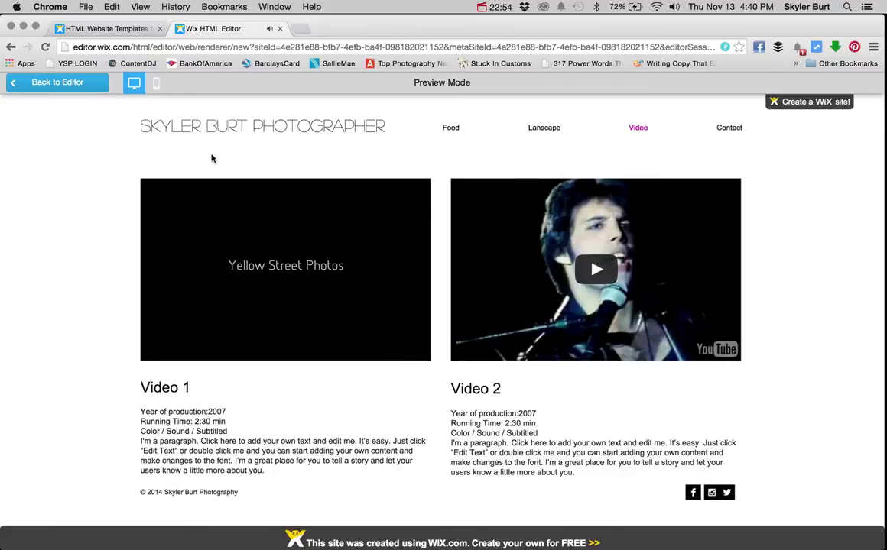
click(73, 85)
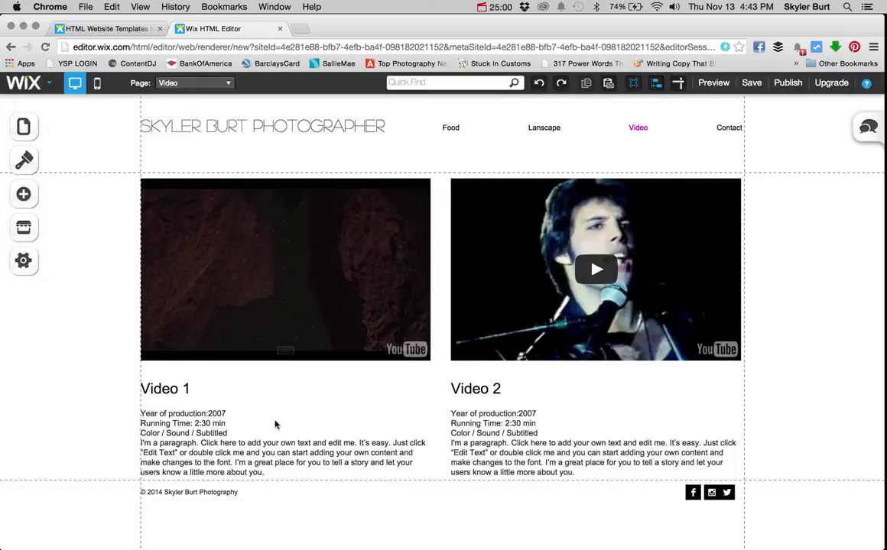
Retitle the Video 1 text "Jebel Oman" and delete the production year, running time and color/sound lines beneath it.
double_click(165, 391)
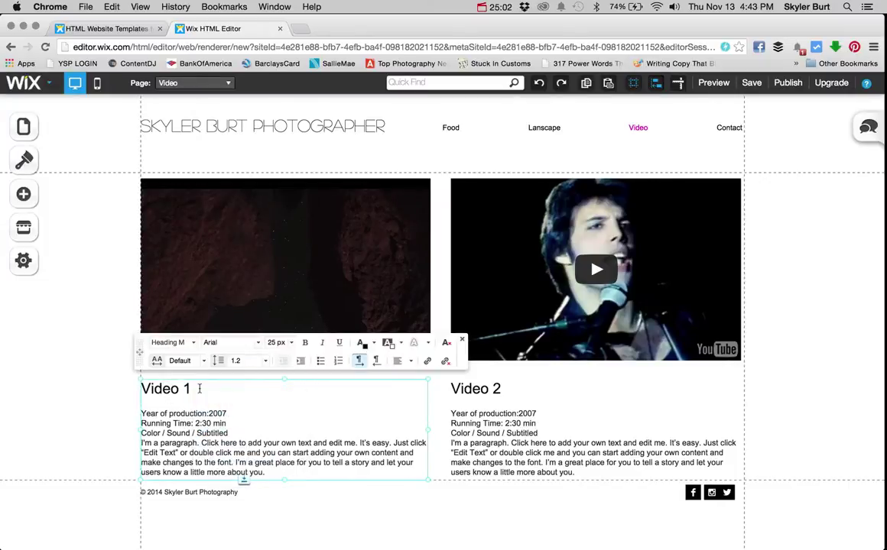
triple_click(199, 389)
text(Jebel)
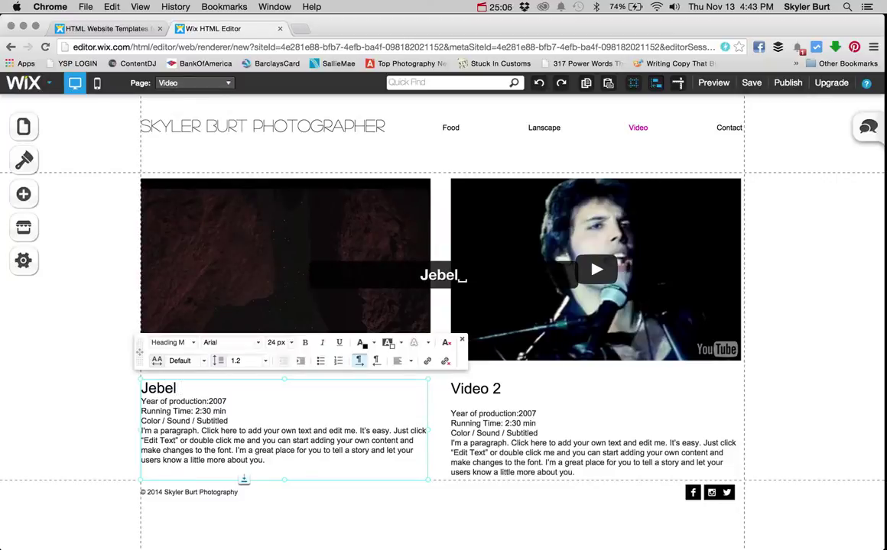
text( Oman)
drag(228, 422, 142, 401)
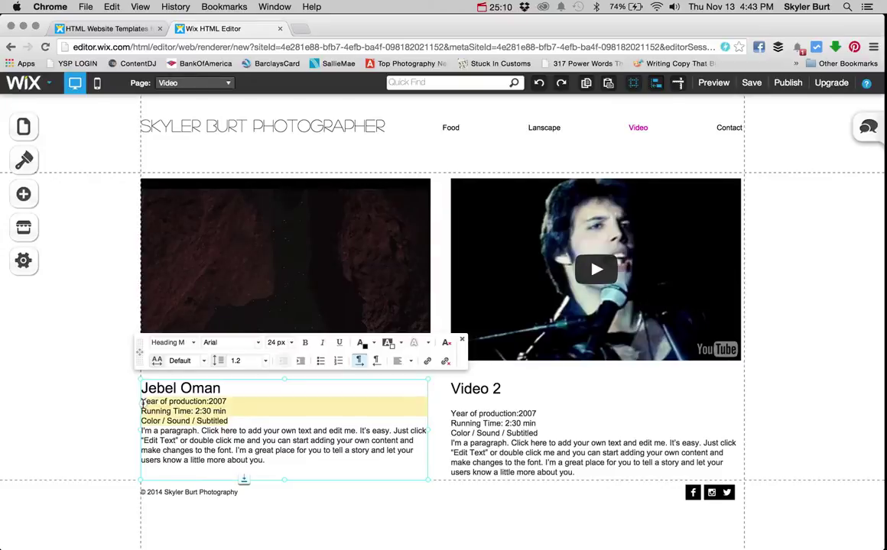
key(BackSpace)
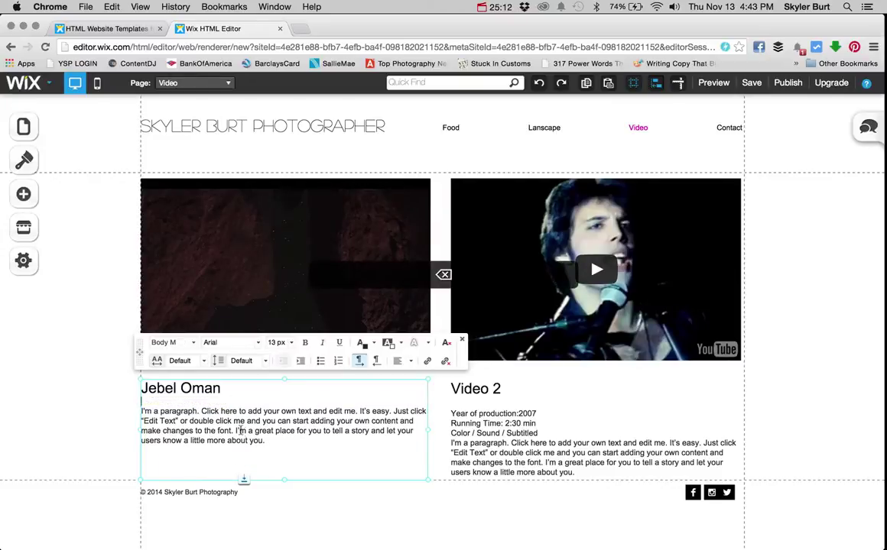
Replace the placeholder paragraph under the Jebel Oman heading with "This video is about the beautiful mountains in Oman.".
drag(265, 441, 142, 411)
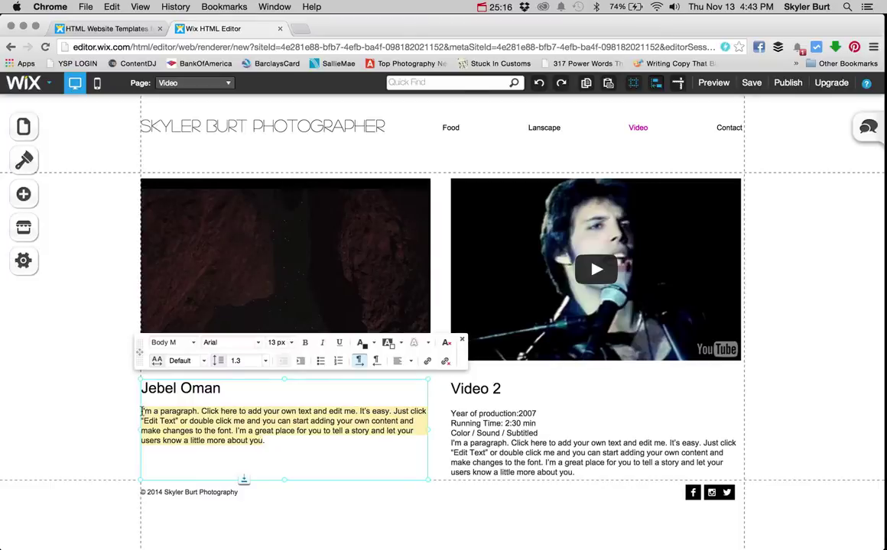
text(The)
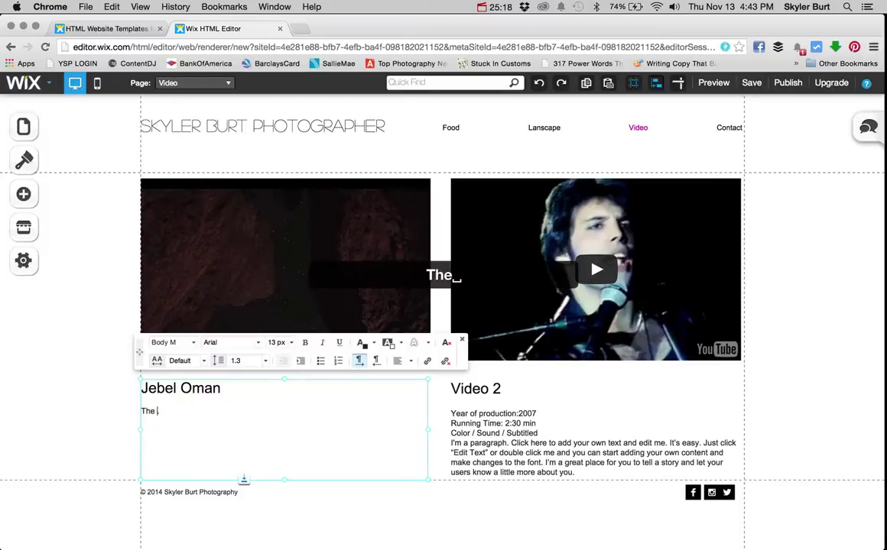
key(BackSpace)
key(BackSpace)
text(is bid)
key(BackSpace)
key(BackSpace)
key(BackSpace)
text(vid)
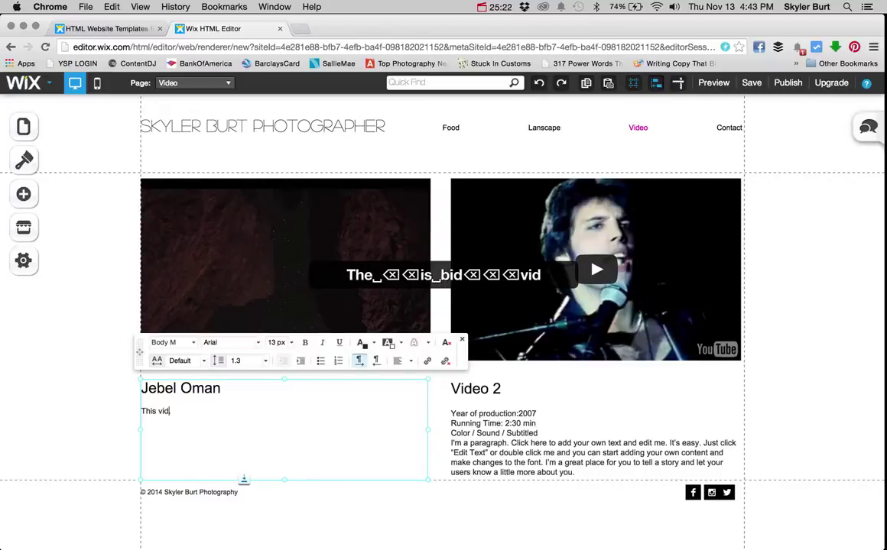
text(eo is abou)
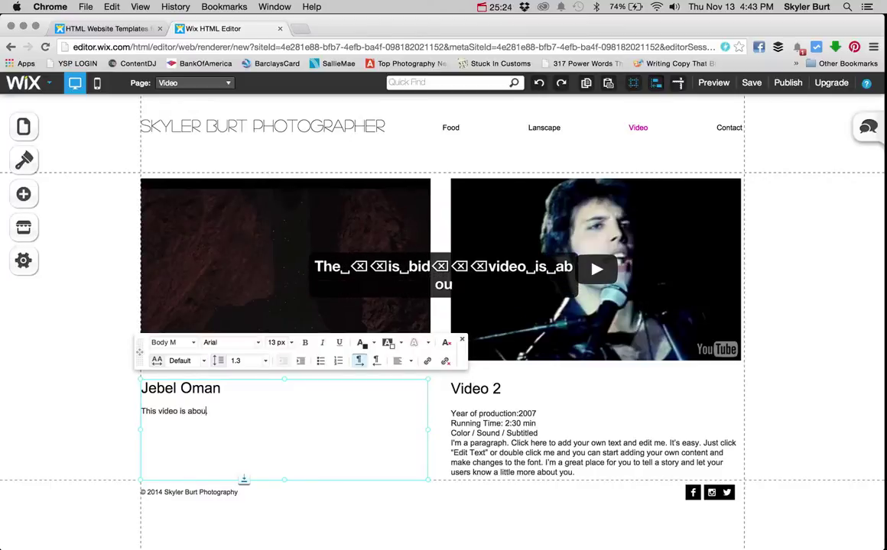
text(t the beautif)
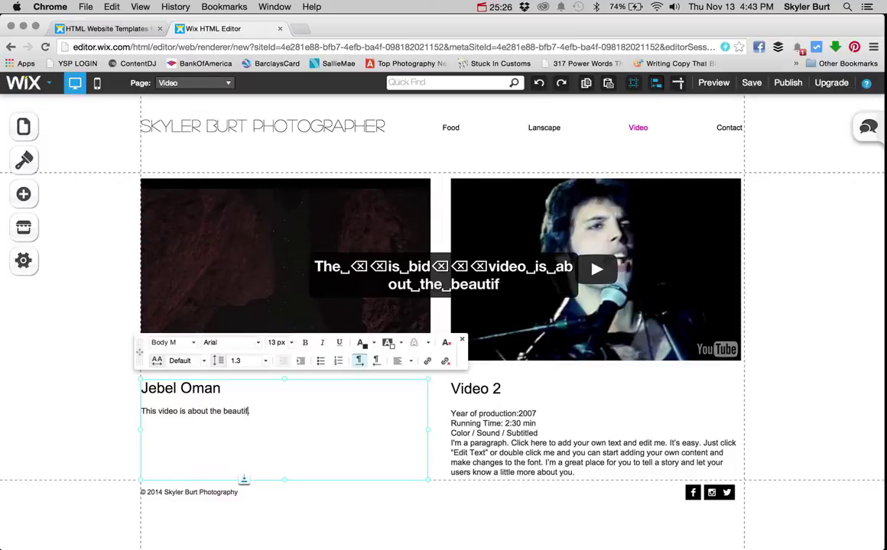
text(ul mountai)
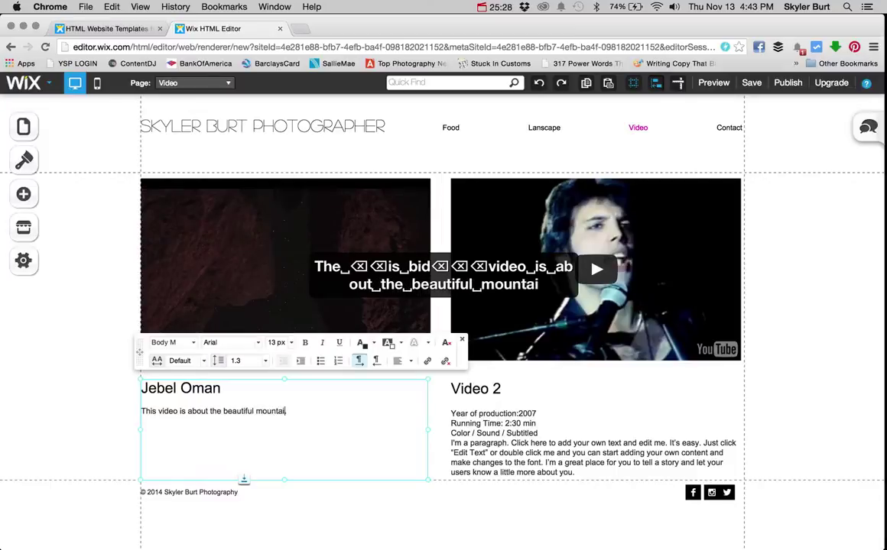
text(ns in Oman)
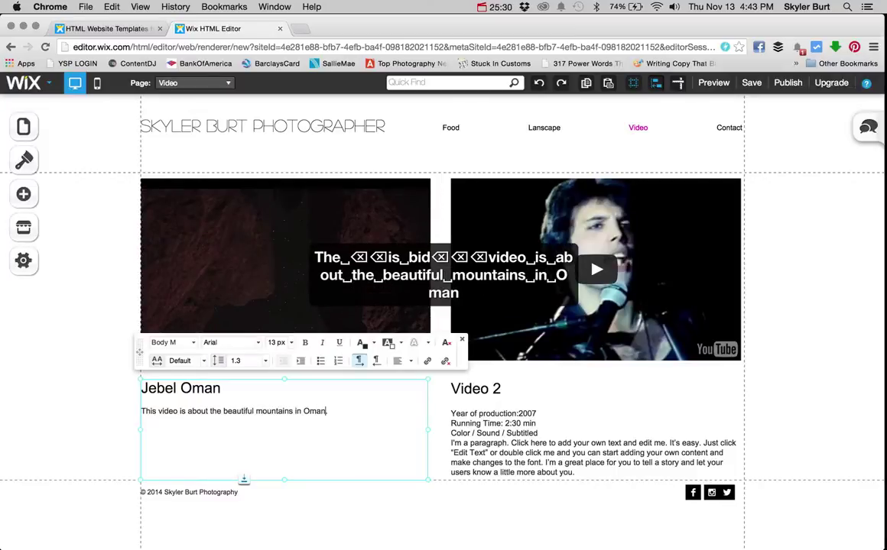
text(.)
Delete the Video 2 player and its text block, and resize the Jebel Oman player slightly narrower and taller.
right_click(517, 453)
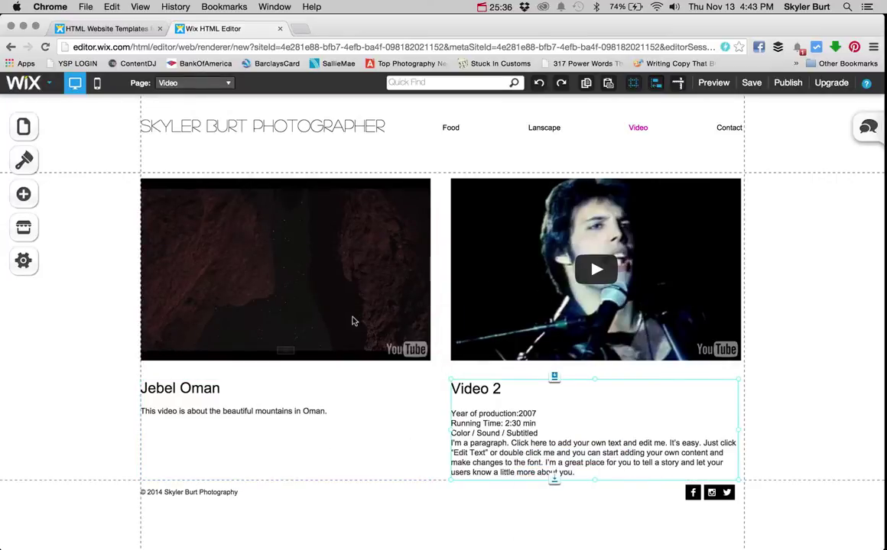
click(612, 260)
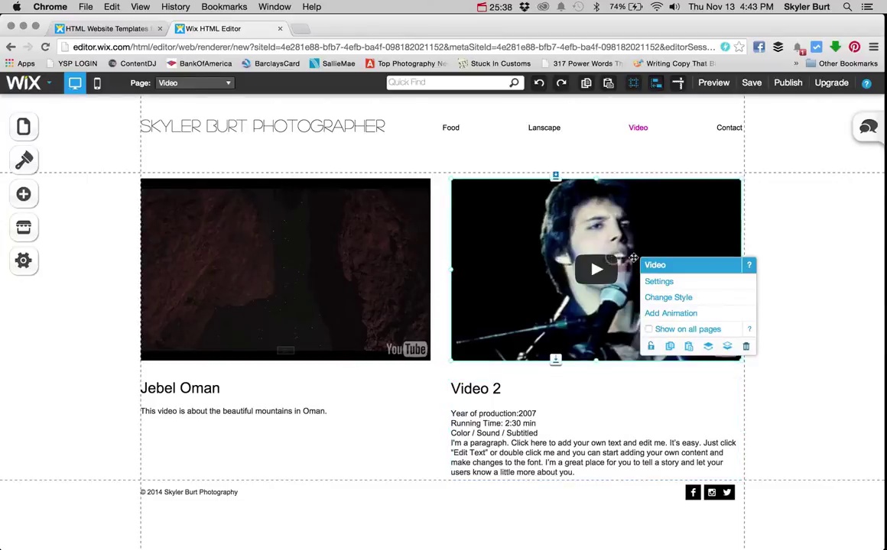
click(745, 346)
click(574, 396)
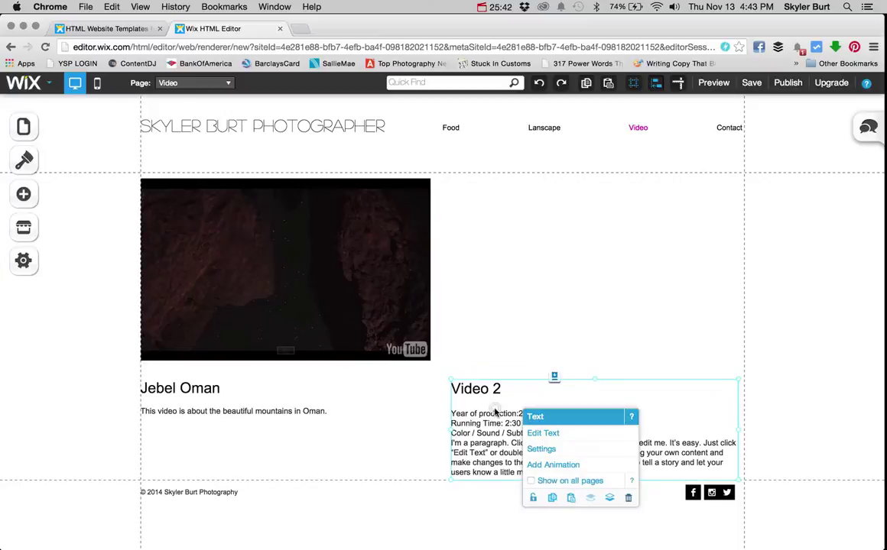
click(628, 500)
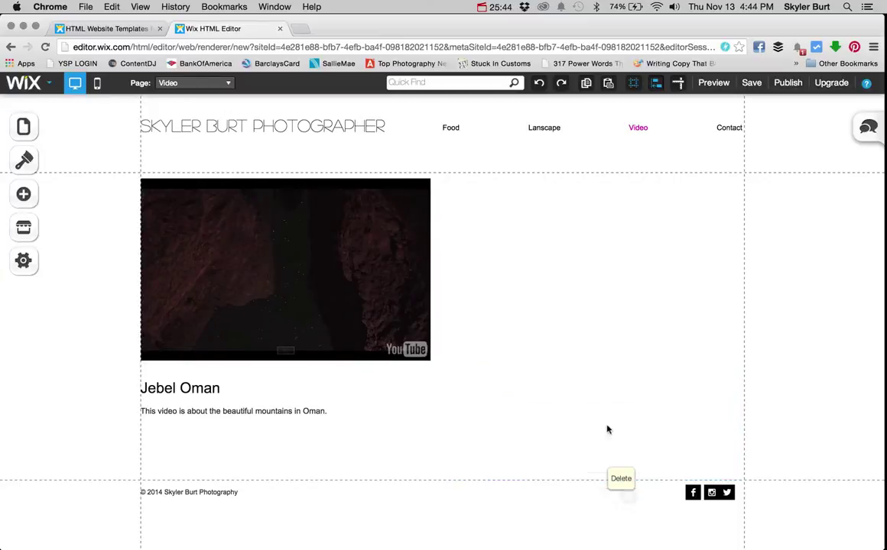
click(378, 295)
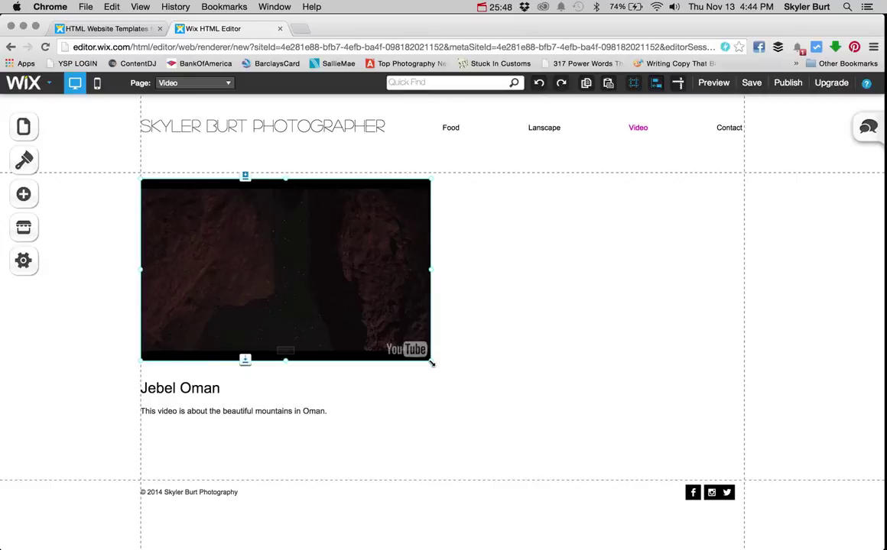
mouse_move(431, 361)
mouse_down()
mouse_move(651, 404)
mouse_move(681, 416)
mouse_move(688, 440)
mouse_move(723, 439)
mouse_move(535, 327)
mouse_move(419, 301)
mouse_move(392, 321)
mouse_move(417, 366)
mouse_up()
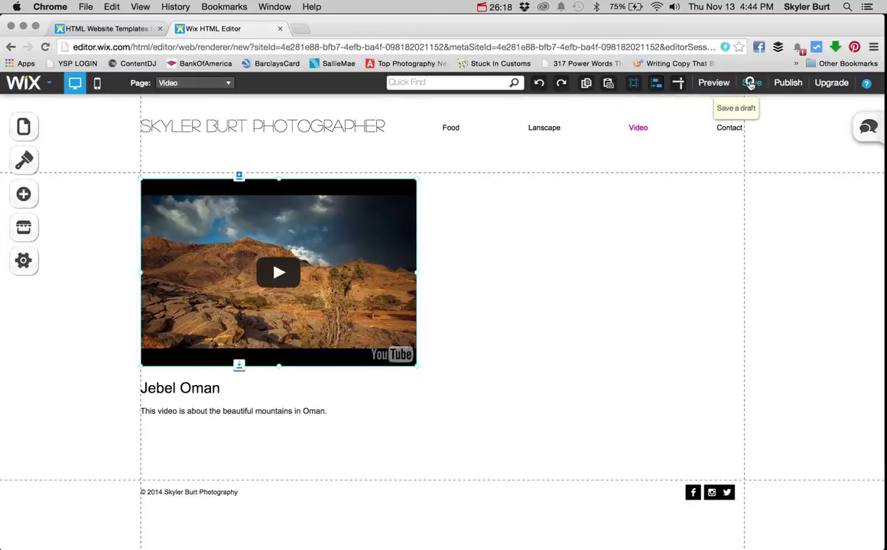
Save the site under the name "portfolio" and dismiss the save confirmation without publishing.
click(750, 83)
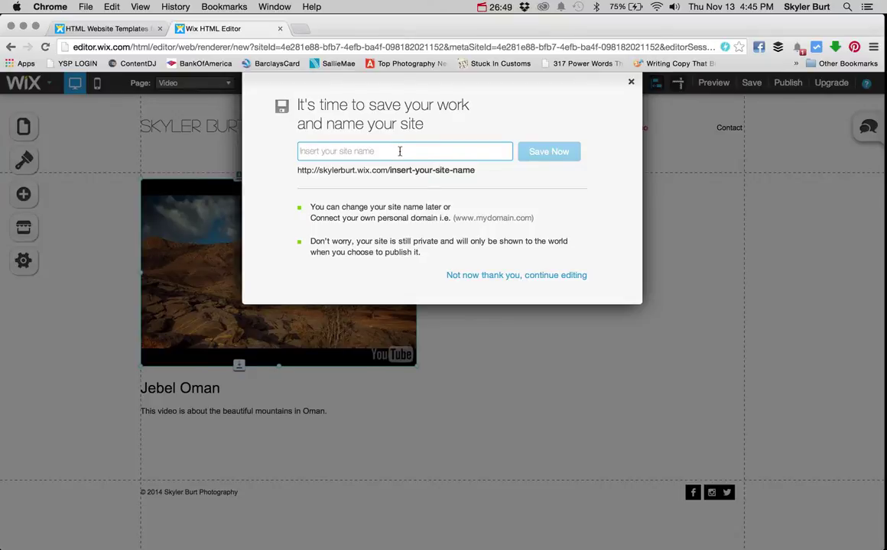
text(po)
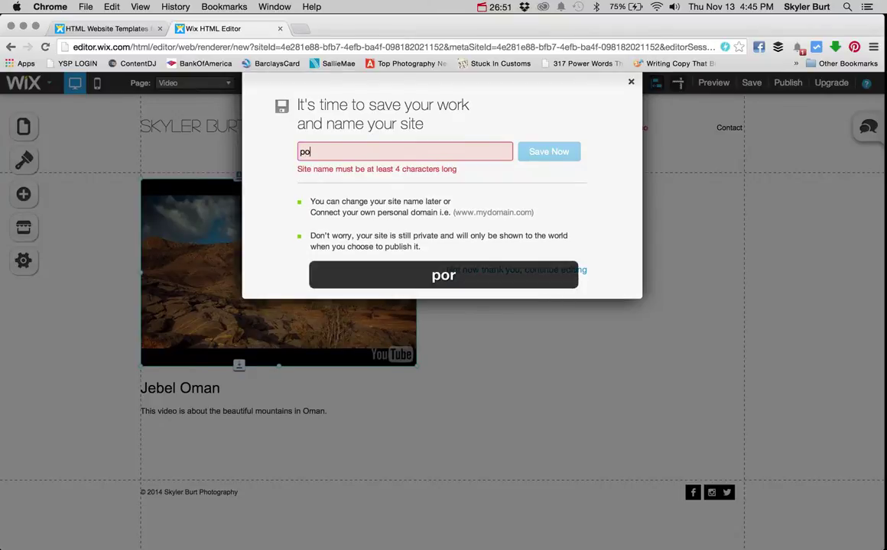
text(rtfolio)
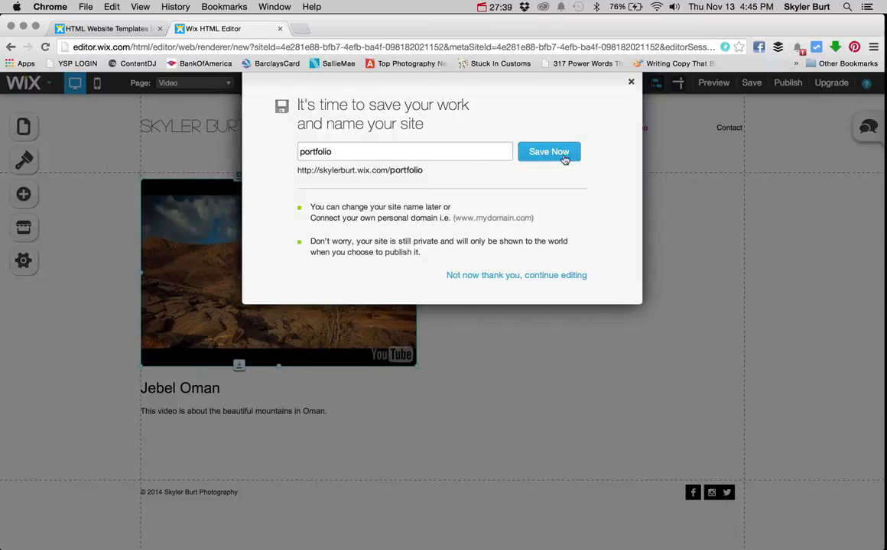
click(540, 153)
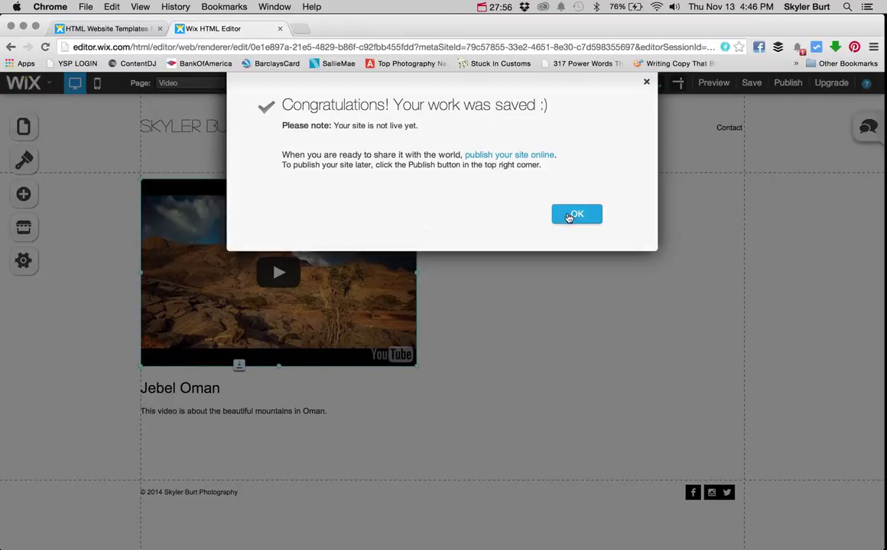
click(573, 215)
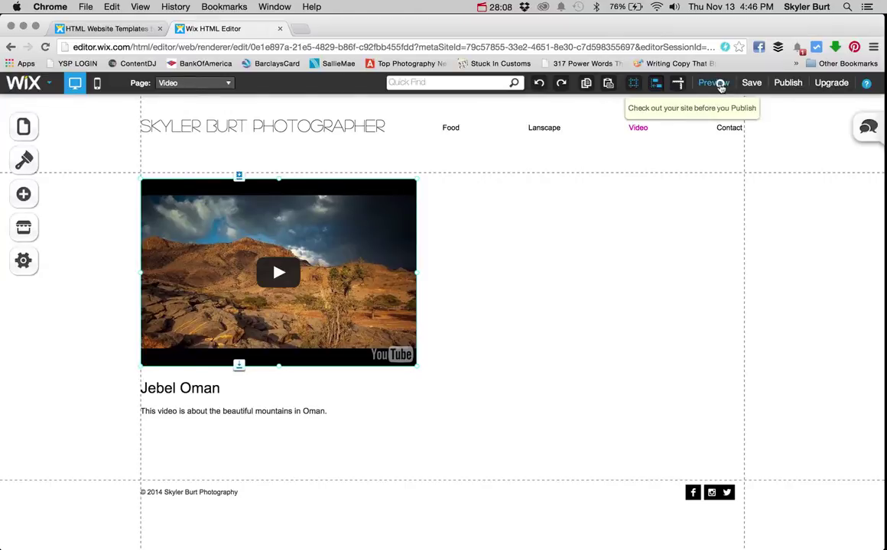
Preview the site, look over the Food page from header to footer, and return to the editor to check its layout.
click(714, 83)
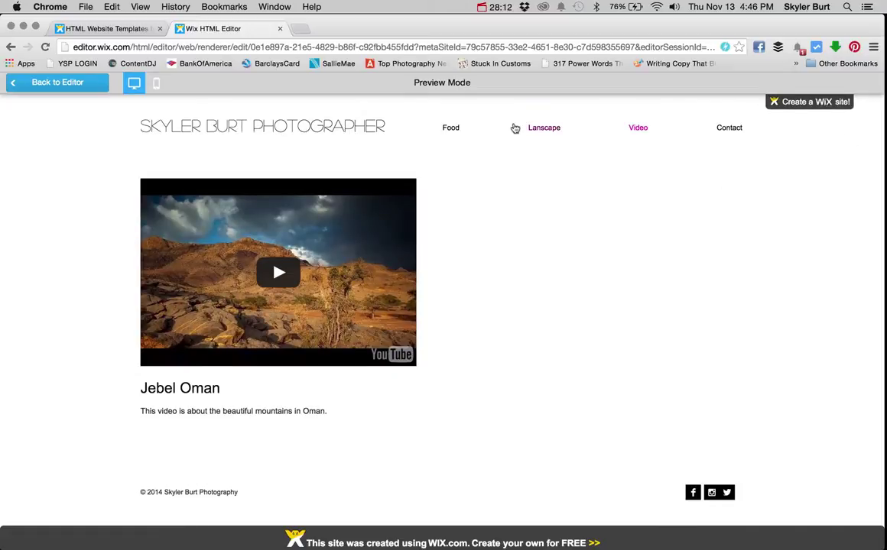
click(452, 128)
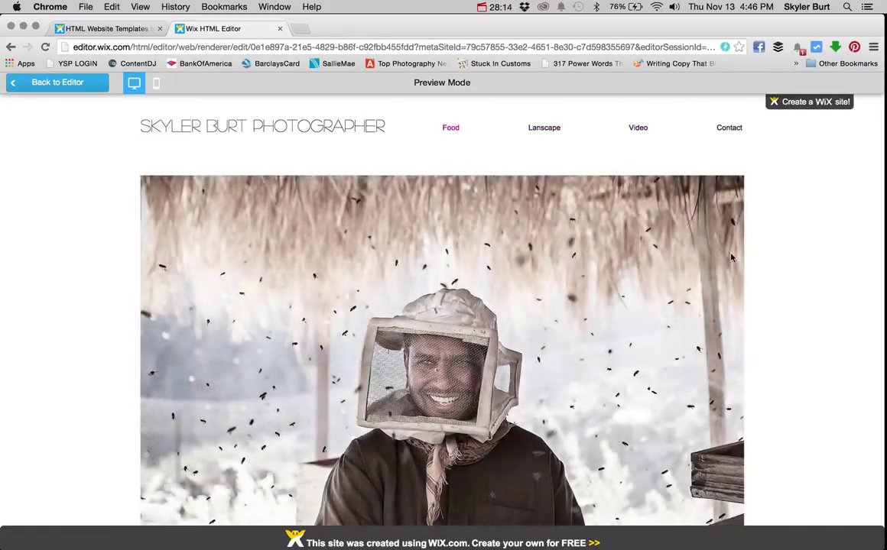
scroll(731, 259, down, 2)
scroll(734, 268, up, 2)
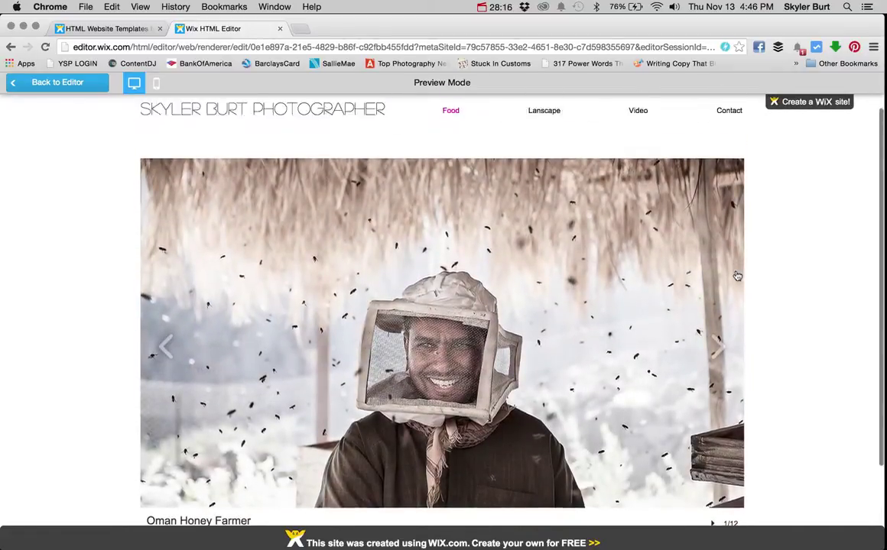
scroll(300, 293, down, 3)
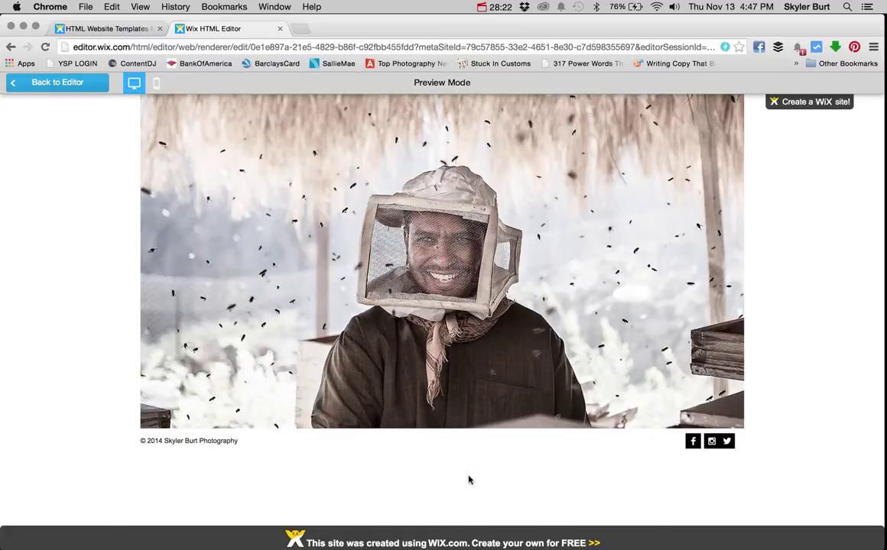
scroll(469, 480, up, 3)
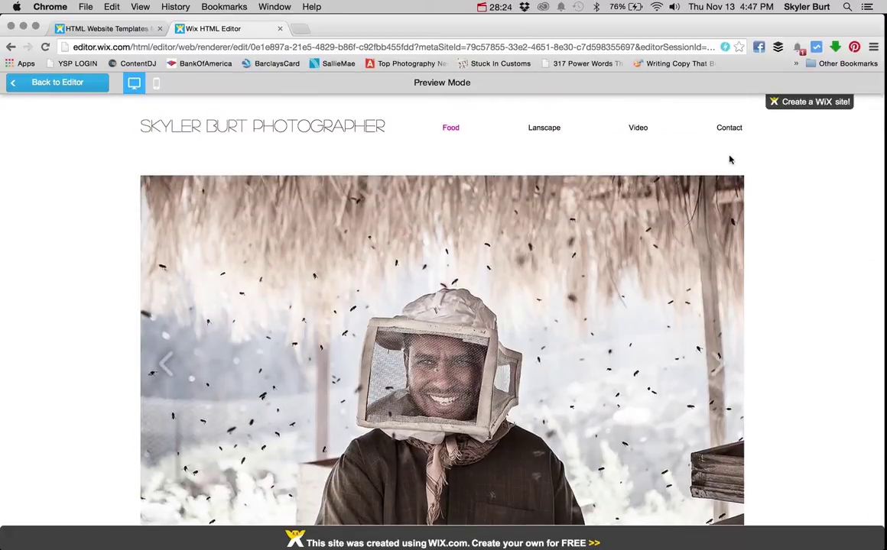
click(65, 86)
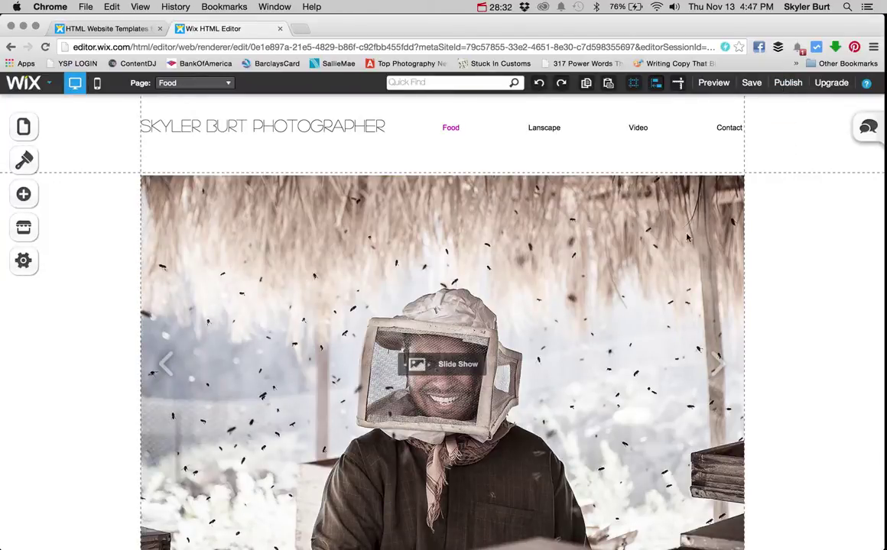
scroll(698, 277, down, 3)
scroll(698, 276, up, 3)
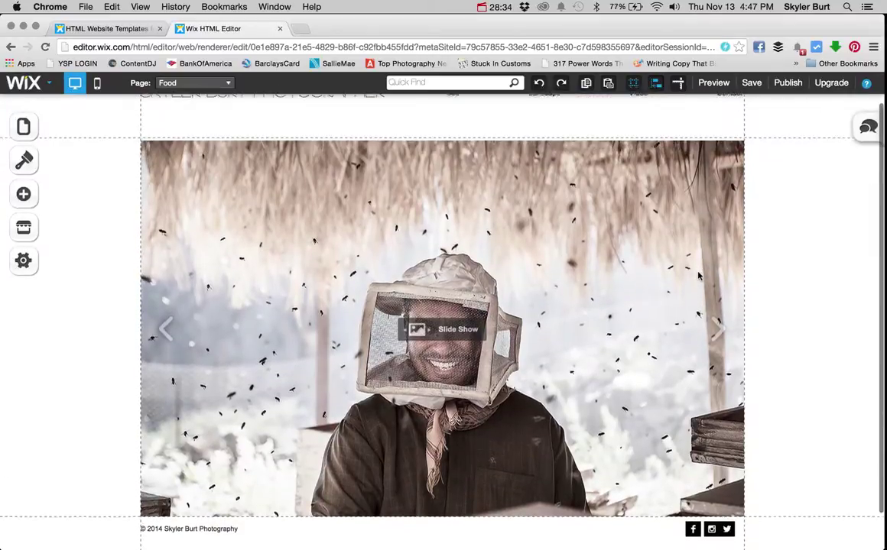